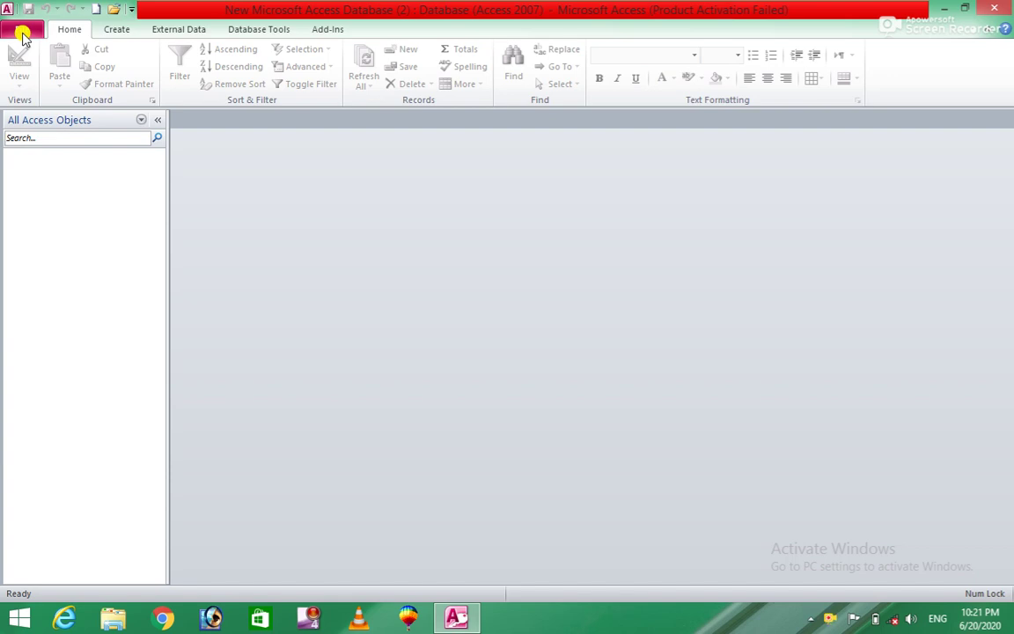
Step: Open the recent database Table 1.accdb and view its customer table and customer form, closing the form
click(21, 31)
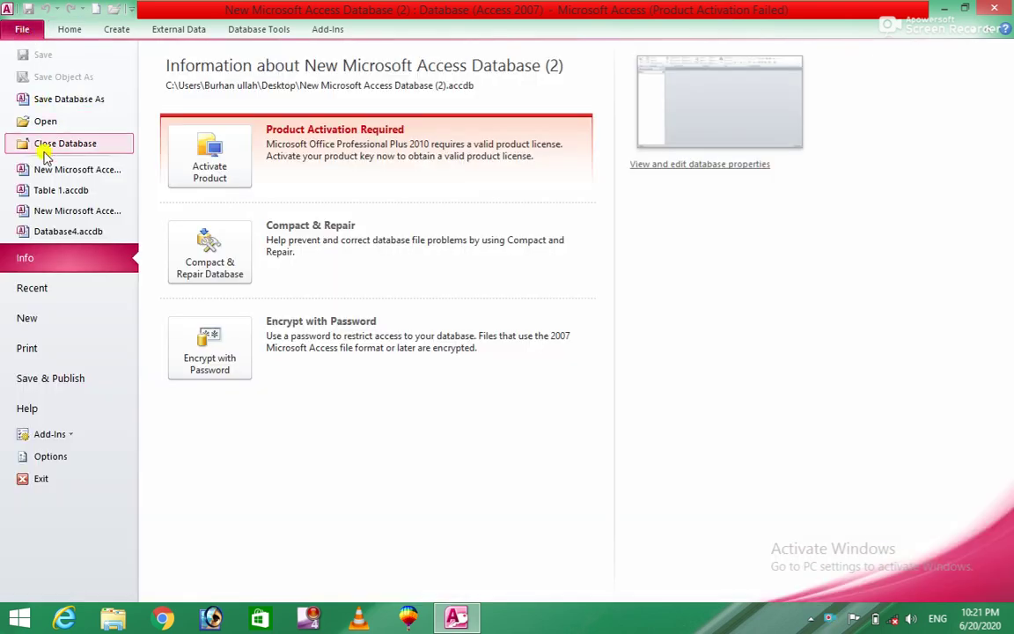
click(44, 191)
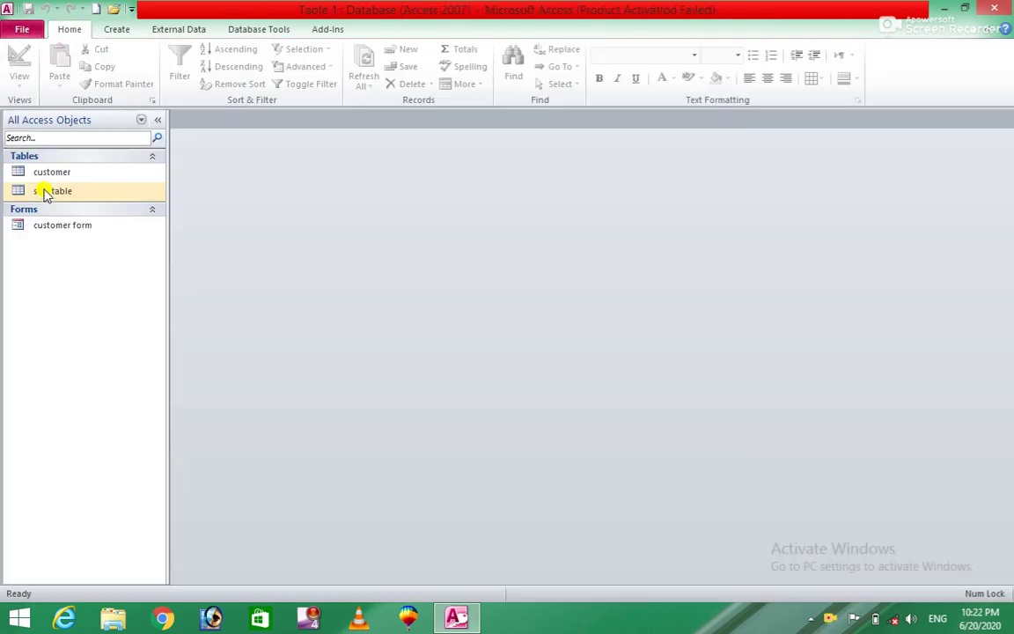
click(84, 175)
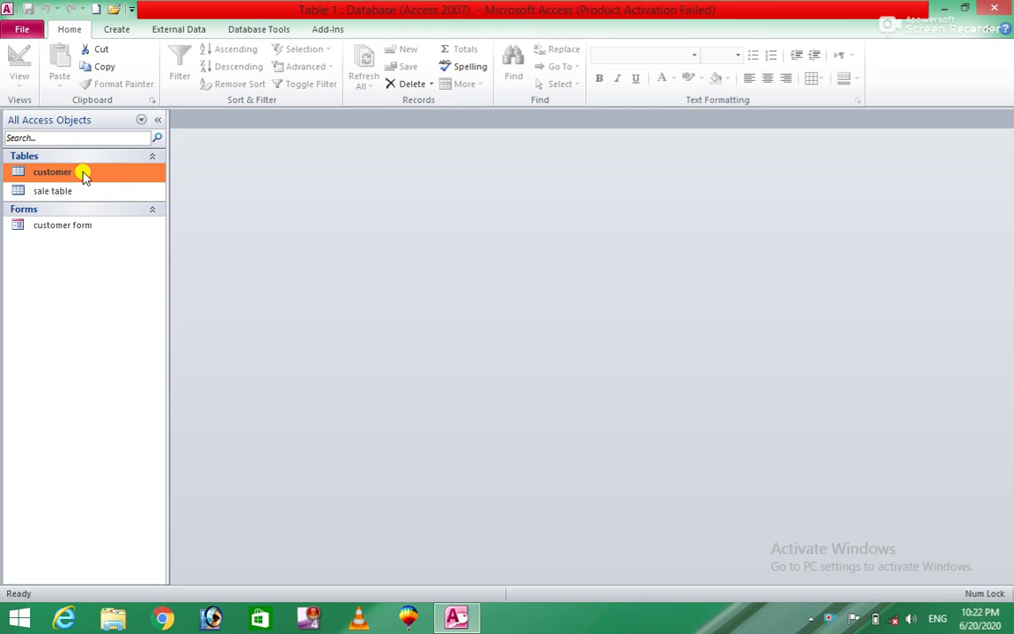
double_click(82, 172)
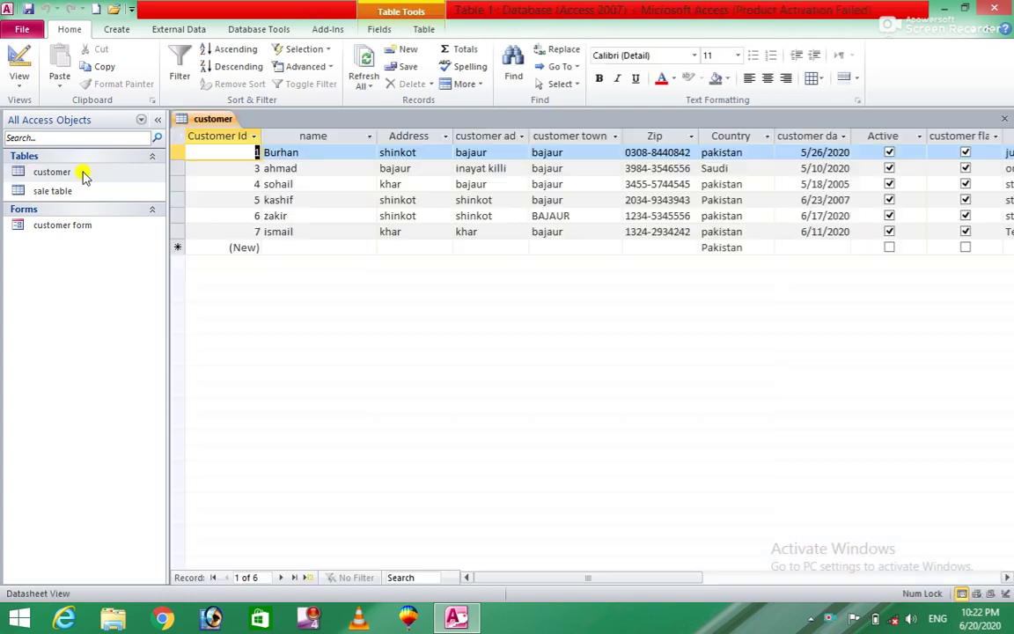
double_click(81, 226)
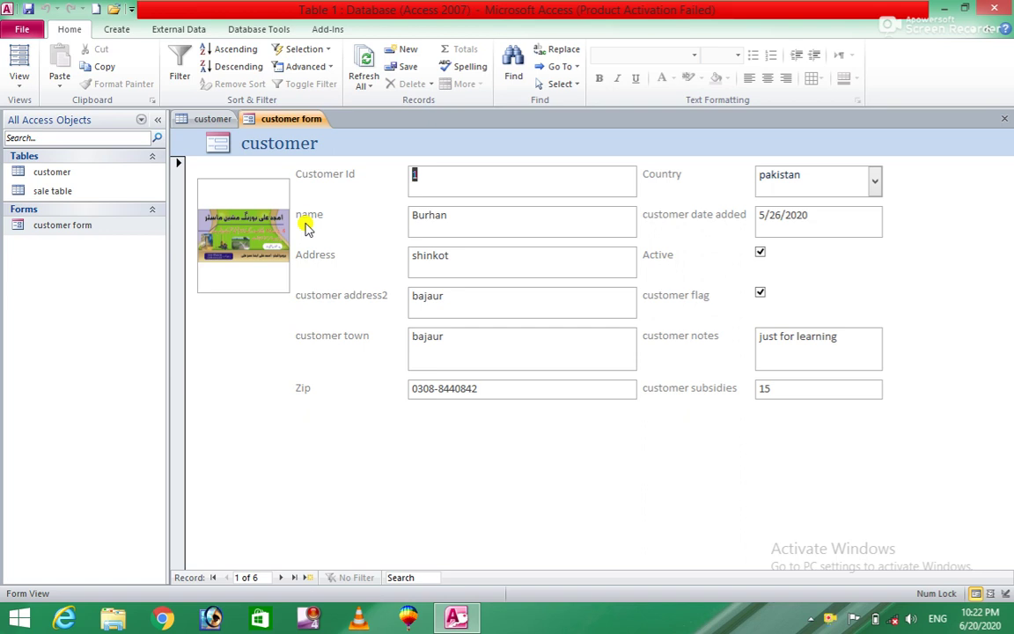
click(1004, 119)
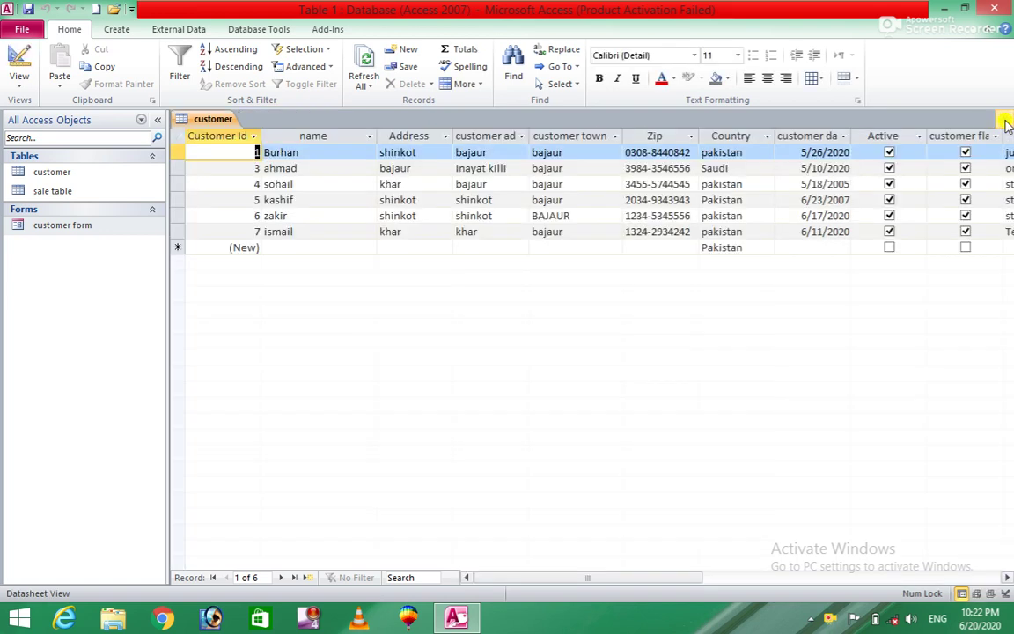
Step: Close the Table 1 database and create a new blank database with the default file name Database5
click(22, 29)
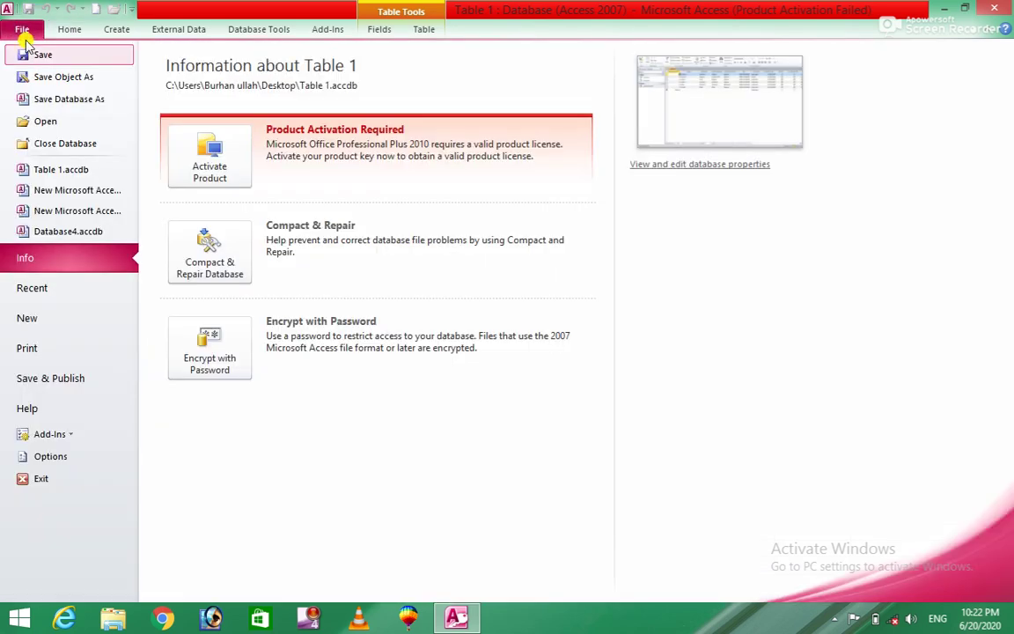
click(50, 148)
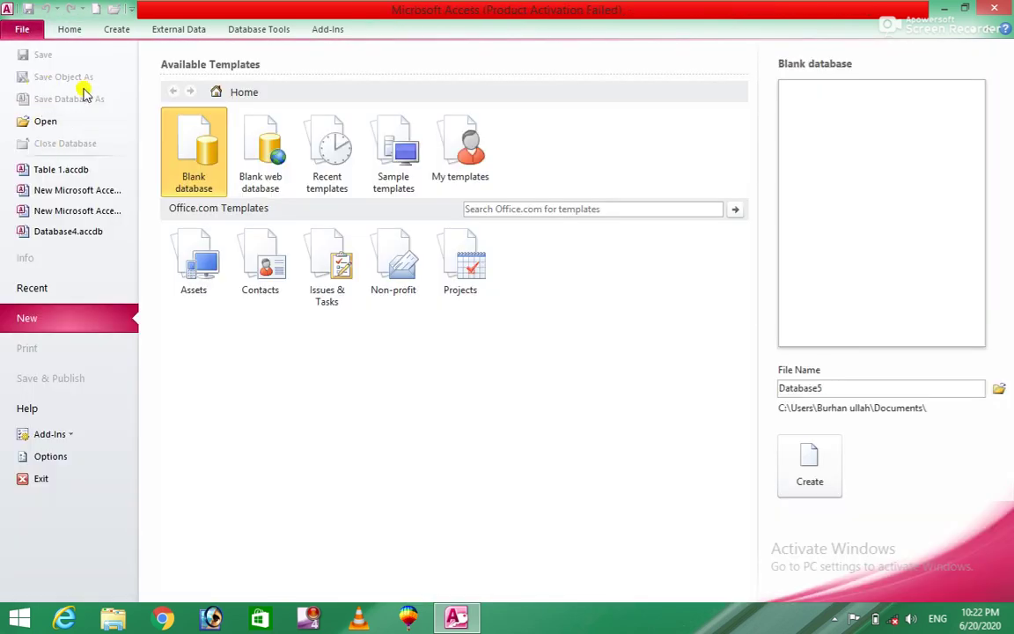
double_click(189, 146)
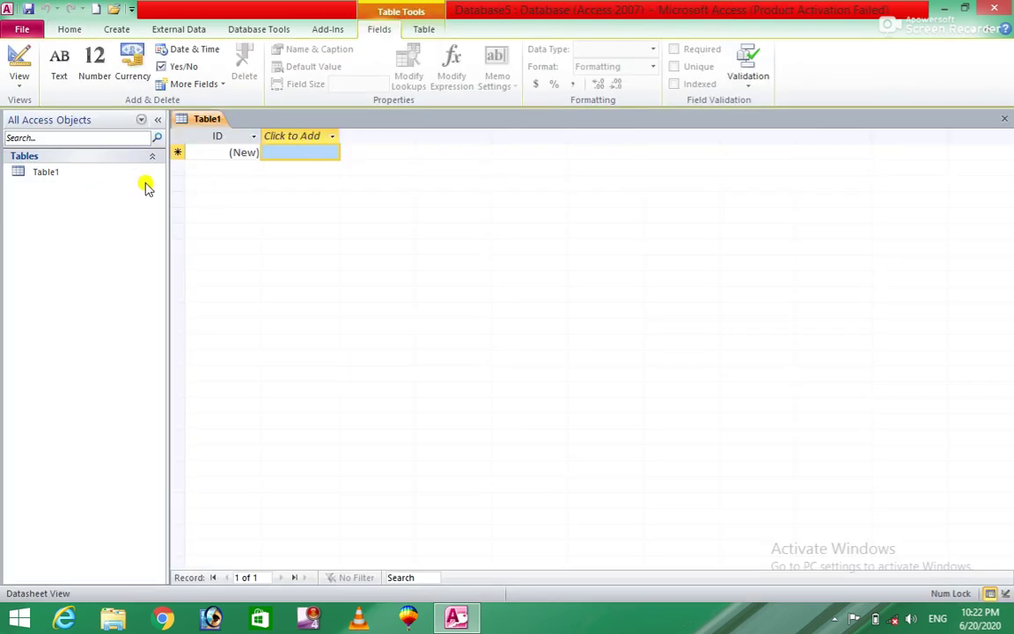
Step: Switch Table1 to Design View, saving the table under the name Admission
click(98, 173)
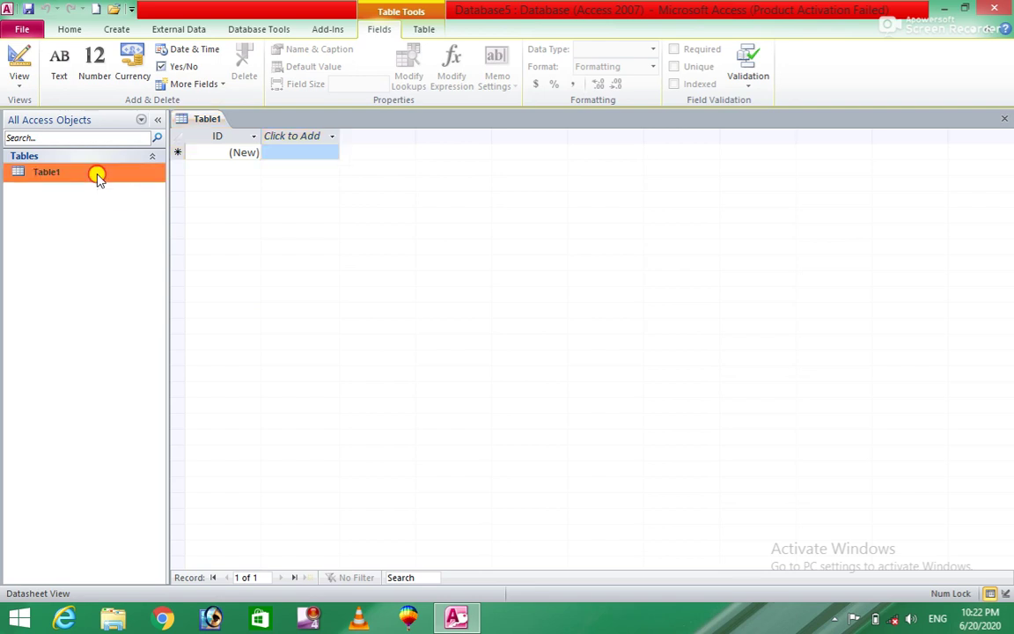
click(19, 83)
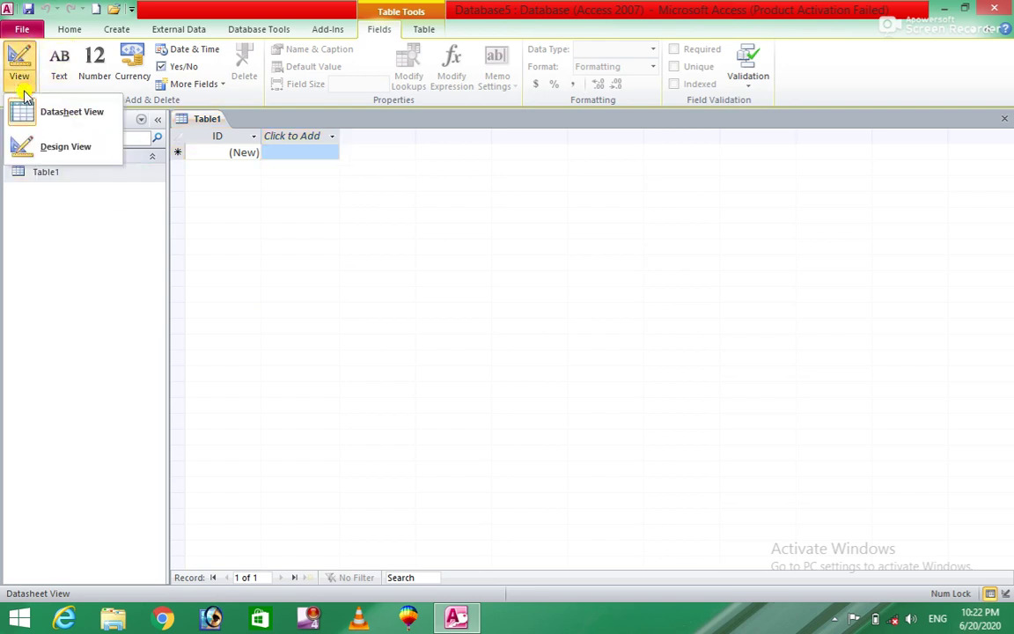
click(59, 148)
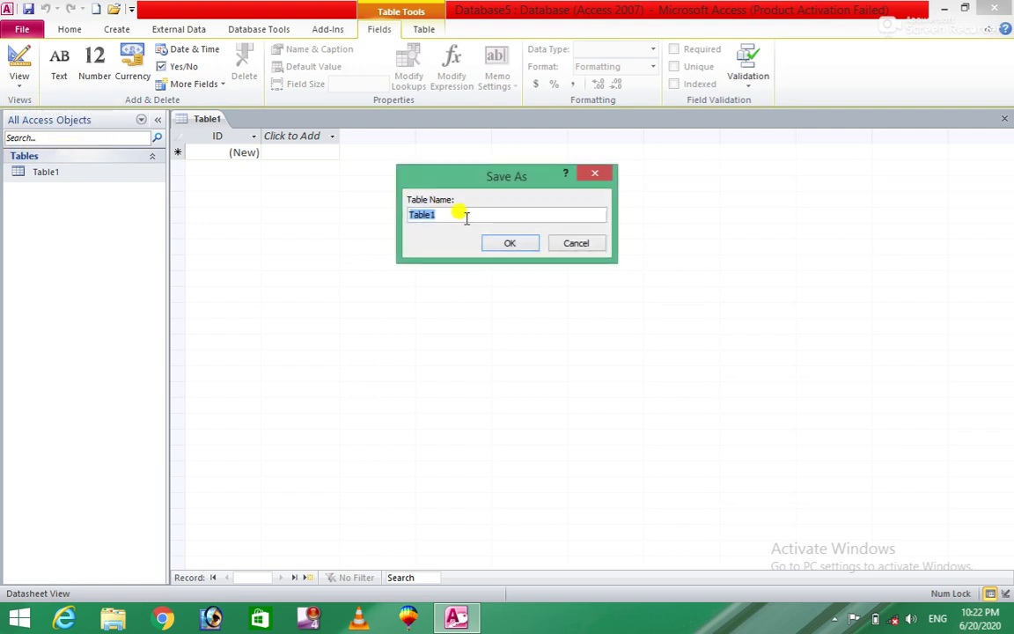
text(ami)
key(BackSpace)
key(BackSpace)
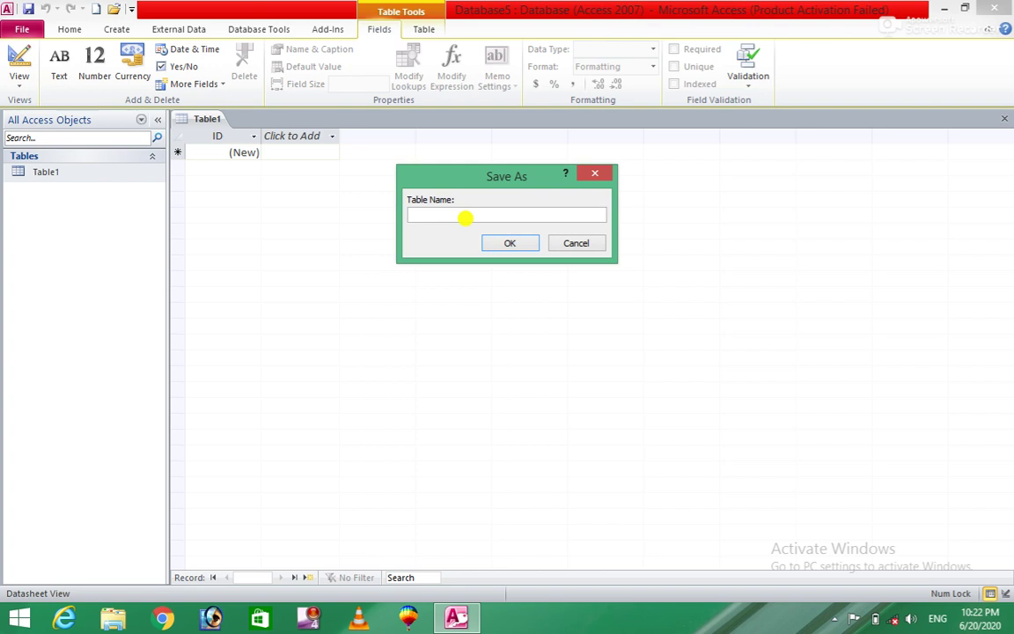
text(V)
text(Admiss)
text(ion)
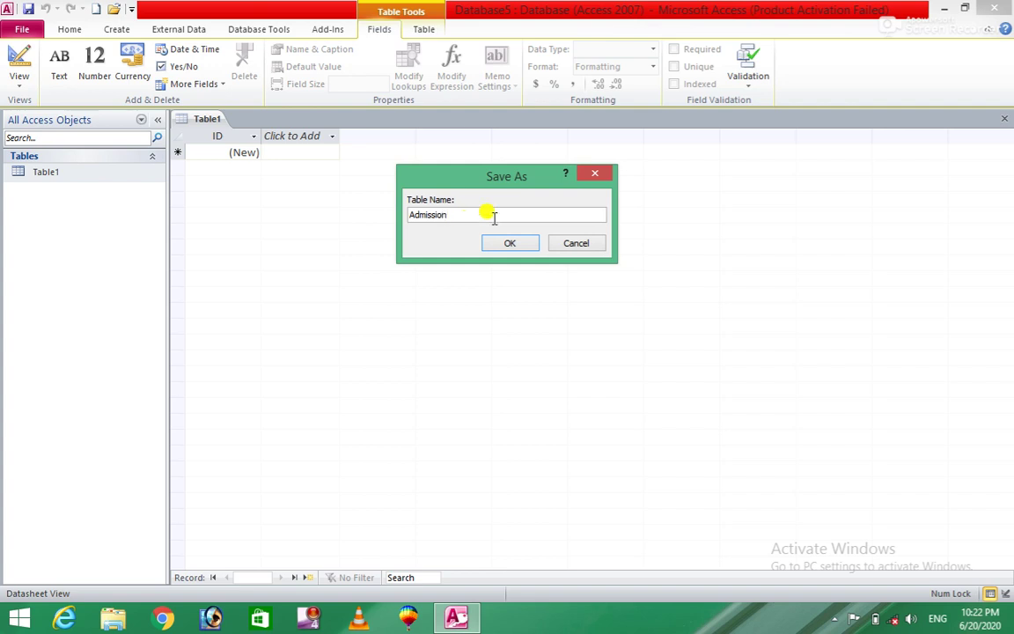
click(508, 246)
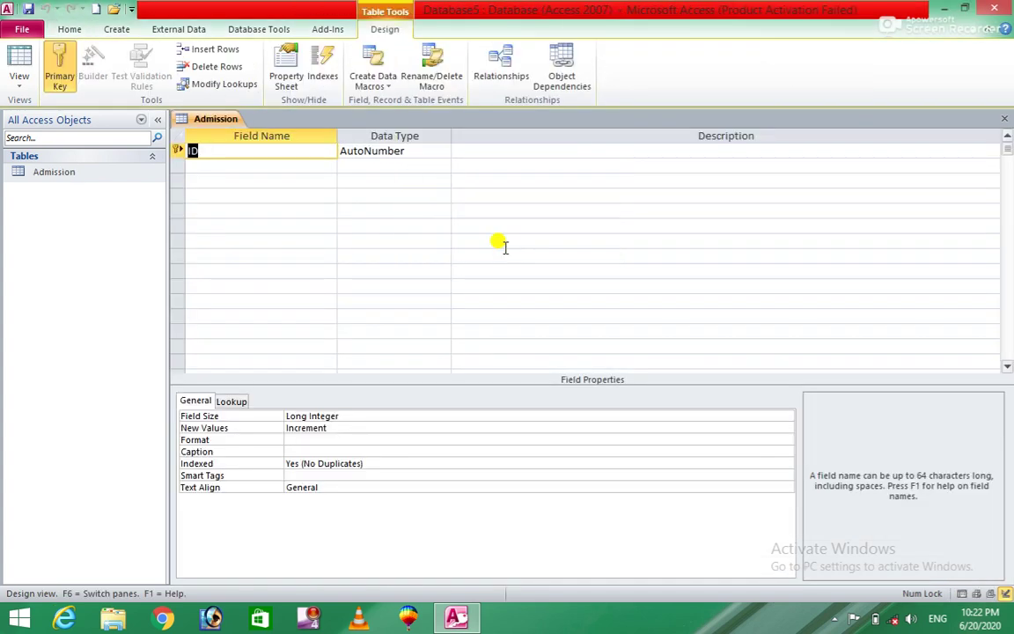
Step: Add a field called Name below ID with the Text data type, accepting the reserved word
click(245, 168)
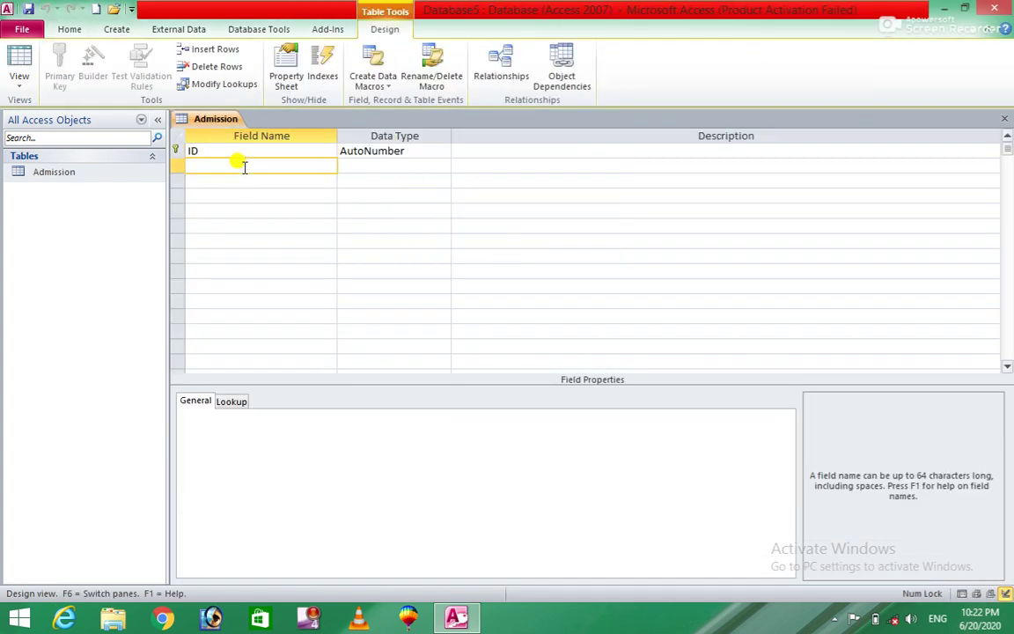
text(Name)
key(Tab)
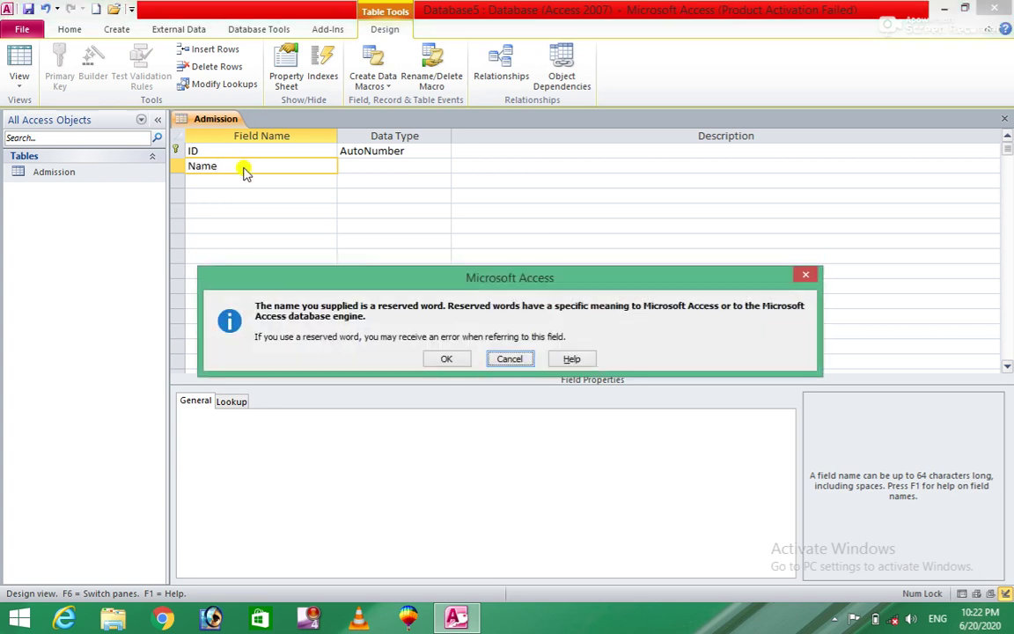
key(Left)
key(Return)
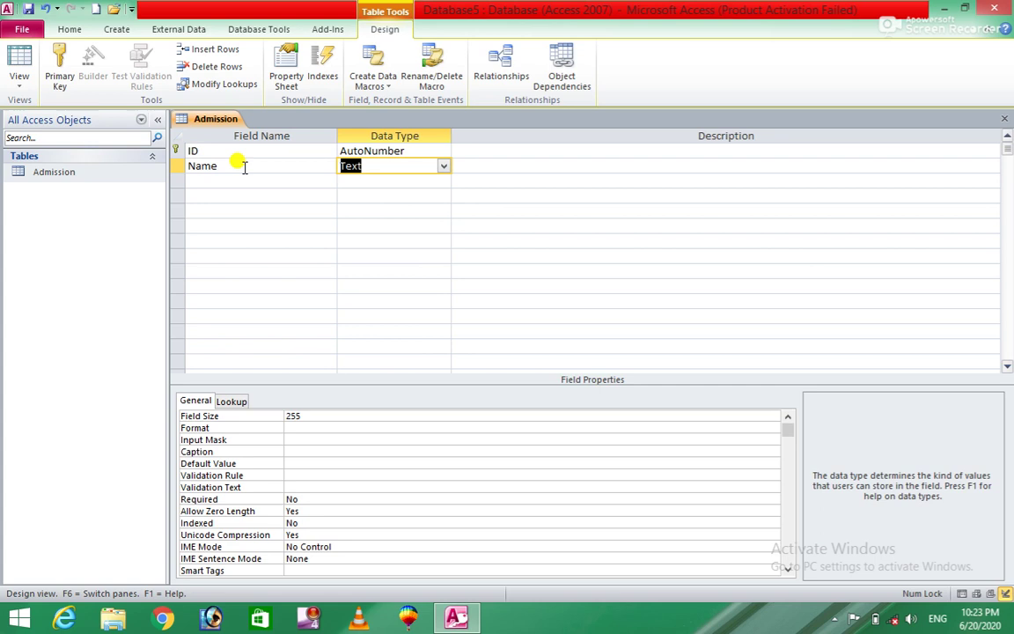
key(Tab)
key(Tab)
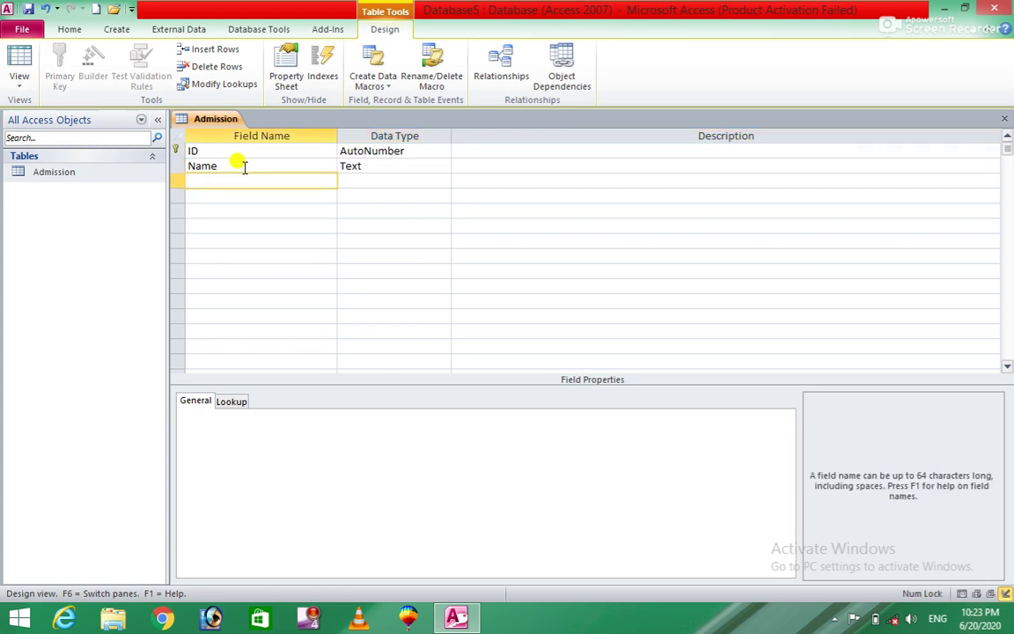
Step: Add a field called "father name" with the Text data type below the Name field
text(fa)
text(ther anma)
key(BackSpace)
key(BackSpace)
key(BackSpace)
key(BackSpace)
text(name)
key(Tab)
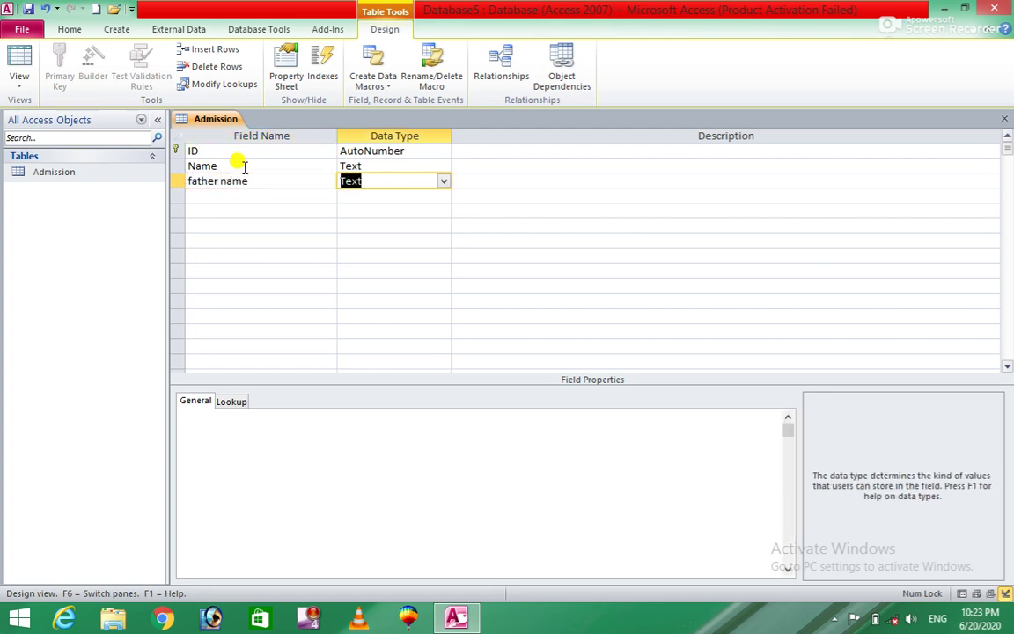
key(Tab)
key(Tab)
Step: Add a field called "adress" with the Memo data type below father name
text(a)
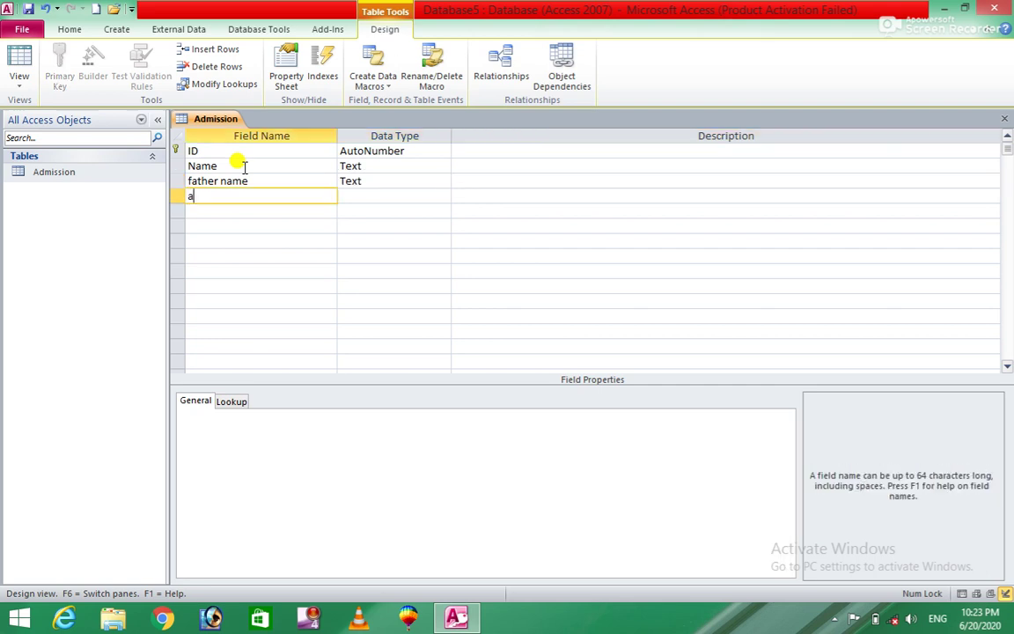
text(dress)
key(Tab)
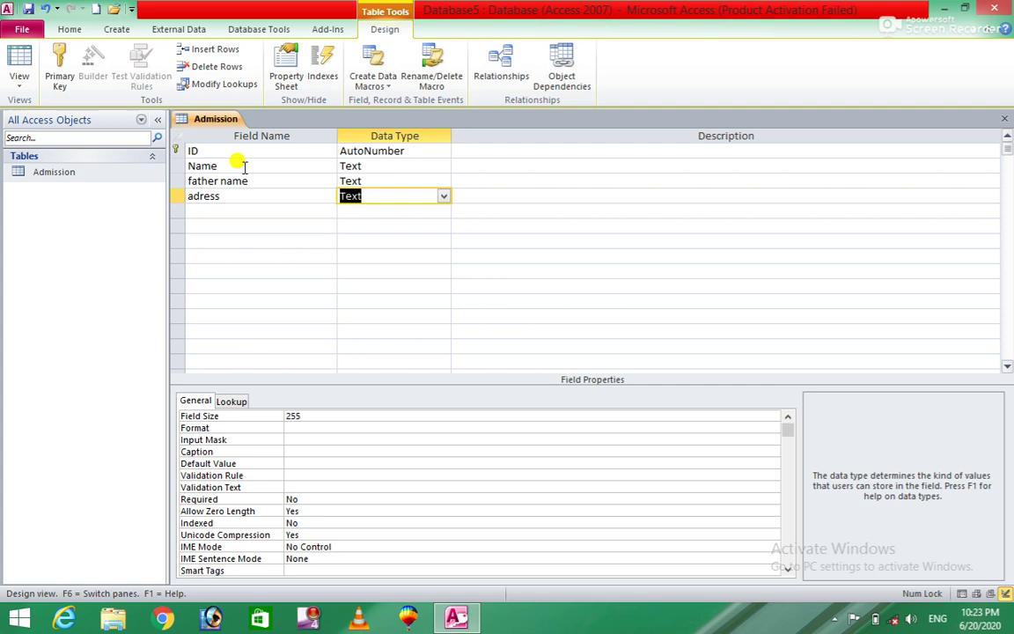
text(memo)
key(Tab)
key(Tab)
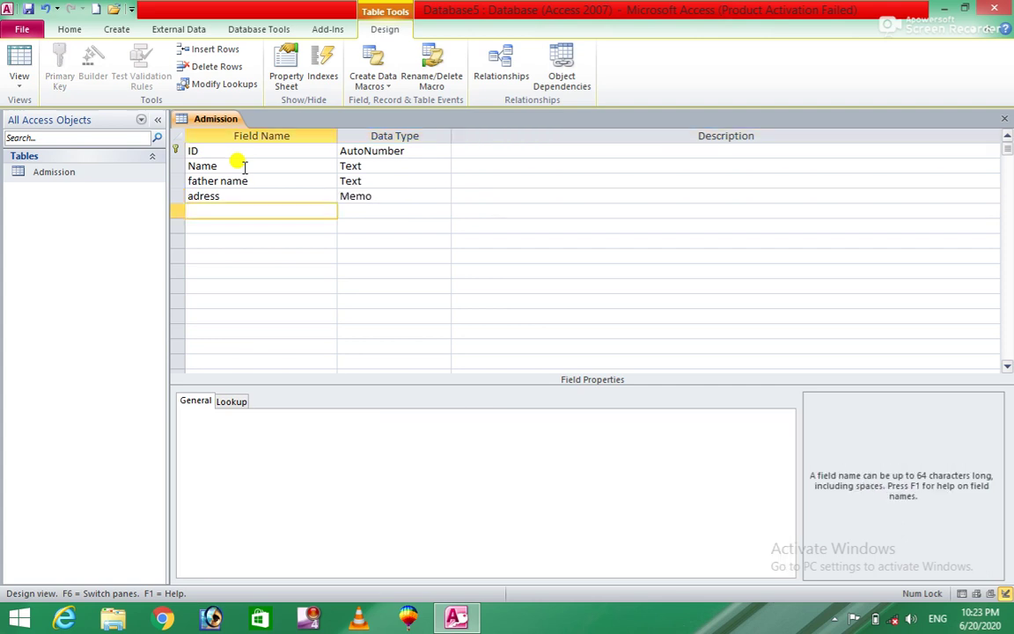
Step: Add a field called "admission" with the Number data type below the adress field
text(admission)
key(Tab)
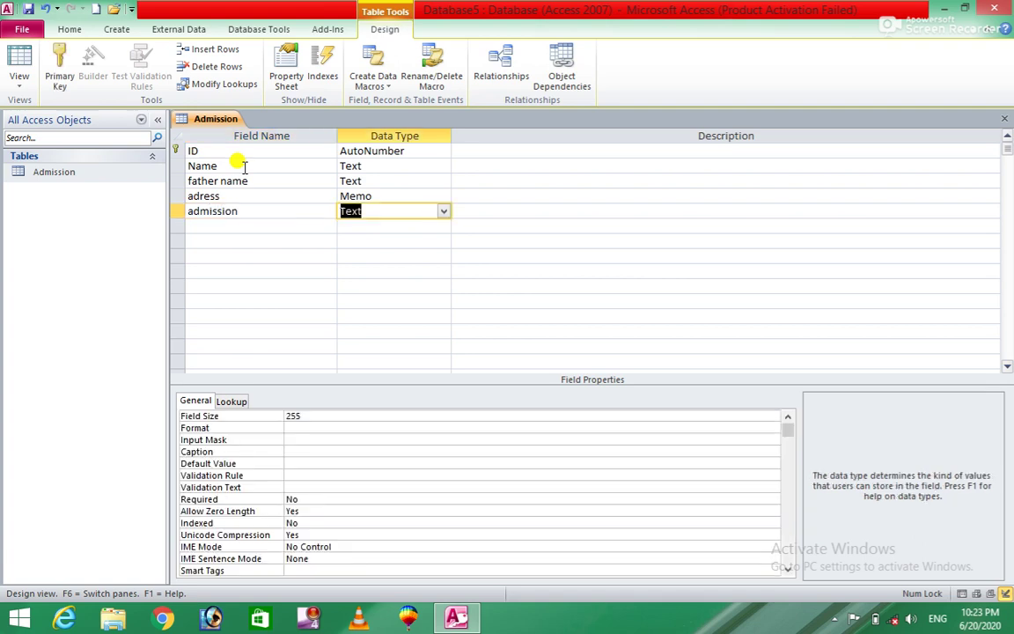
text(number)
key(Tab)
key(Tab)
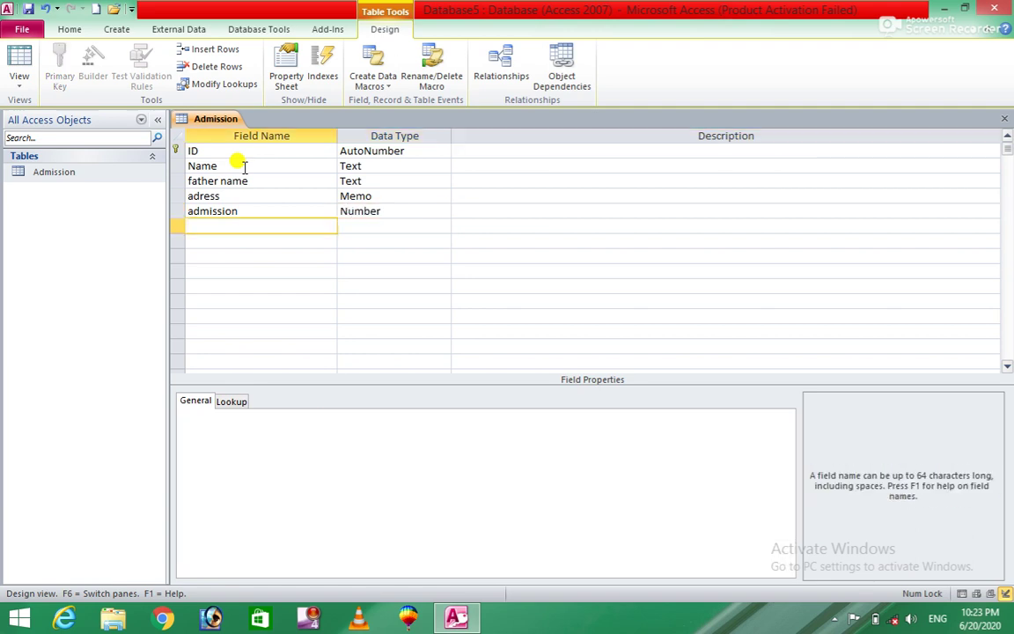
Step: Add a field called "fee" with the Number data type below the admission field
text(fee)
key(Tab)
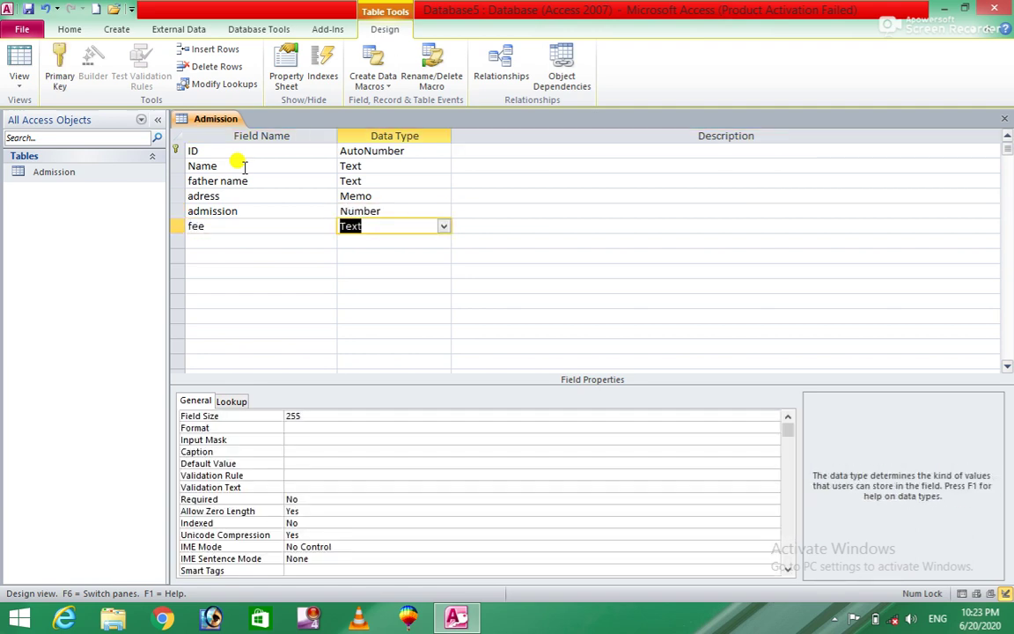
text(number)
key(Tab)
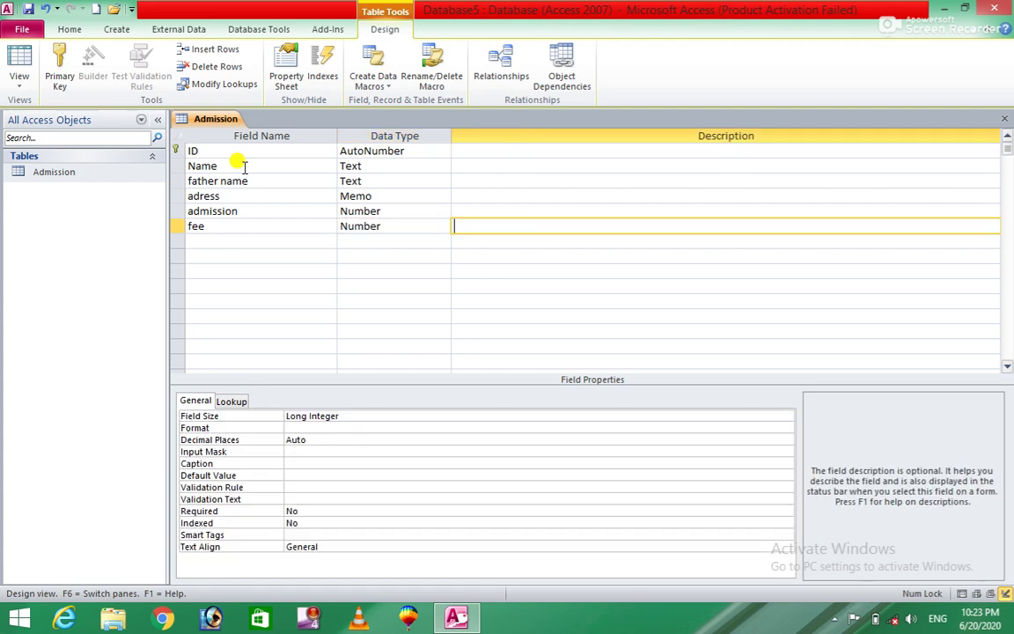
key(Tab)
Step: Add a "phone" field with the Number data type, and save the Admission table while switching to Datasheet View
text(phone)
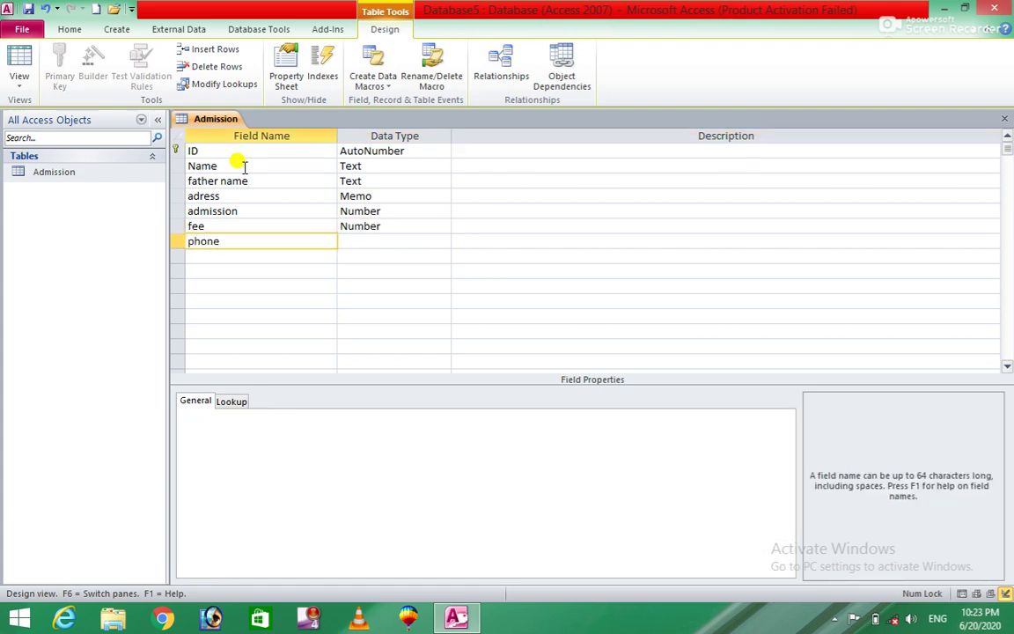
key(Tab)
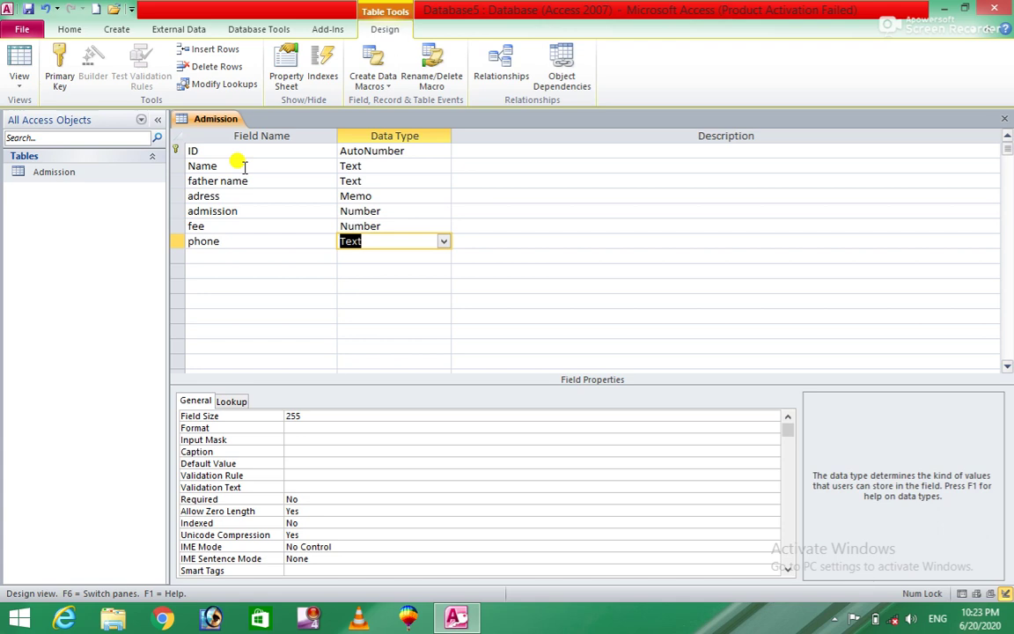
text(number)
key(Tab)
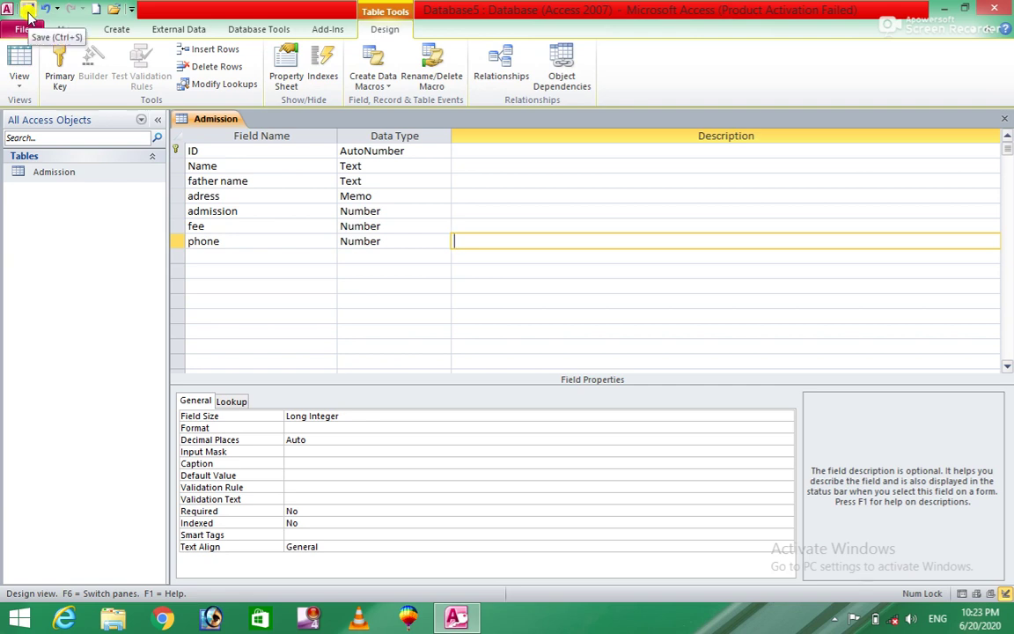
click(18, 58)
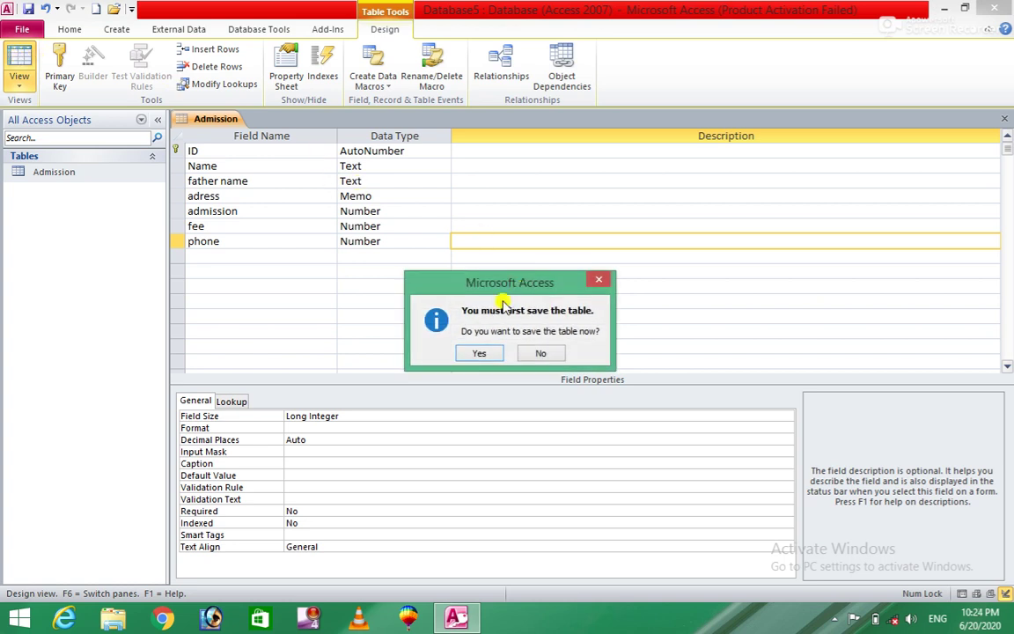
click(477, 352)
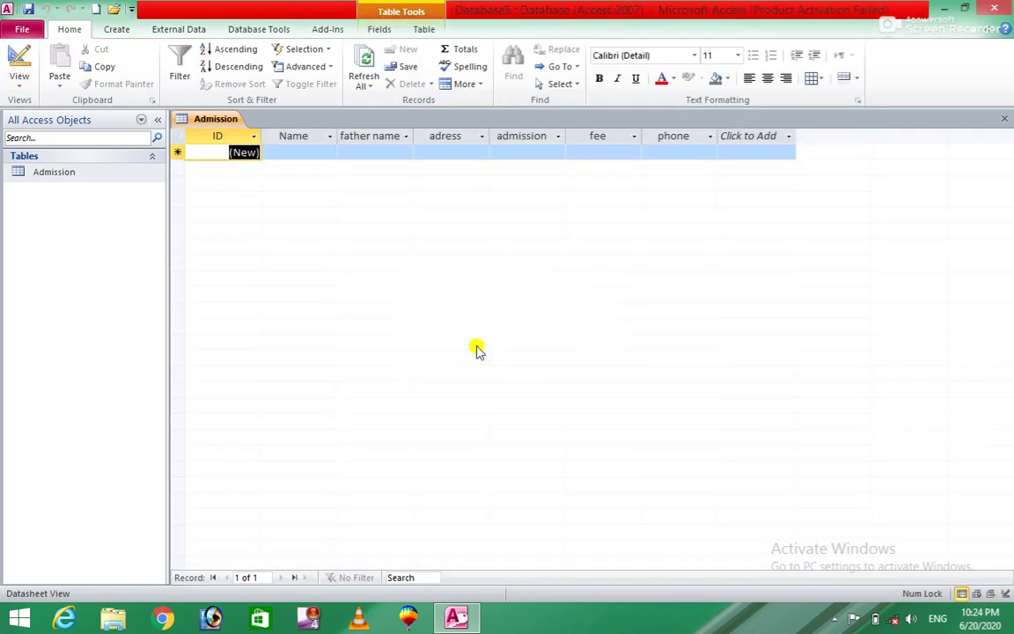
Step: Enter the student's first name in the Name field of the first Admission record
click(294, 155)
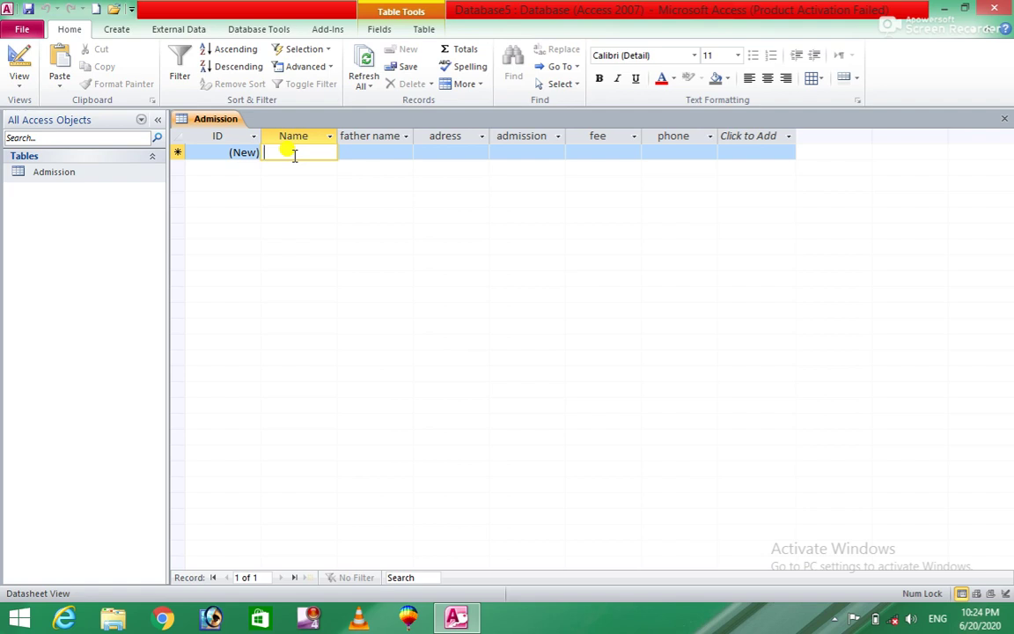
text(kas)
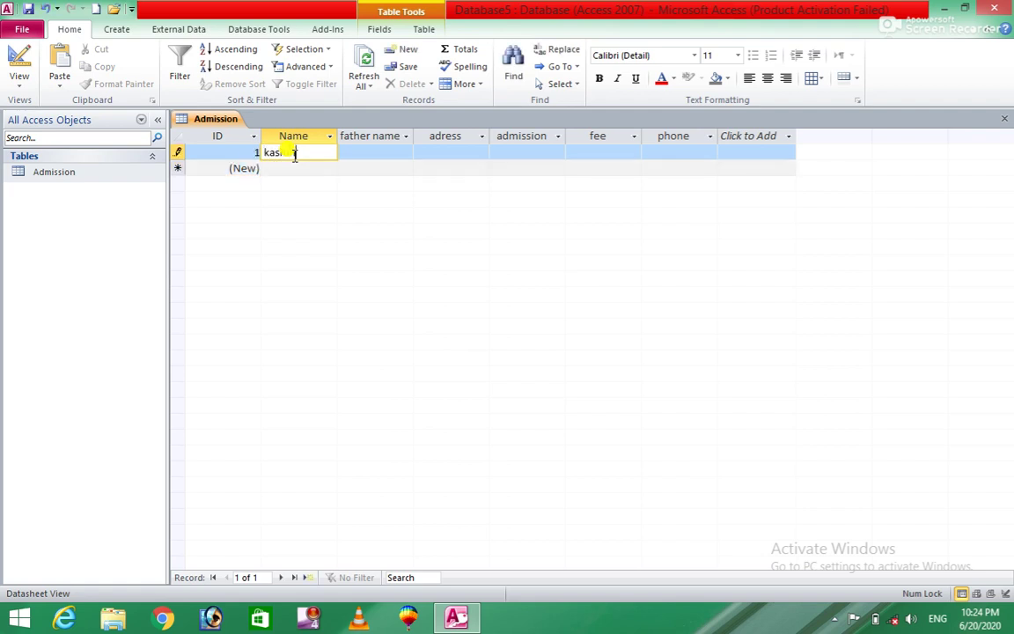
key(Tab)
click(294, 155)
key(Tab)
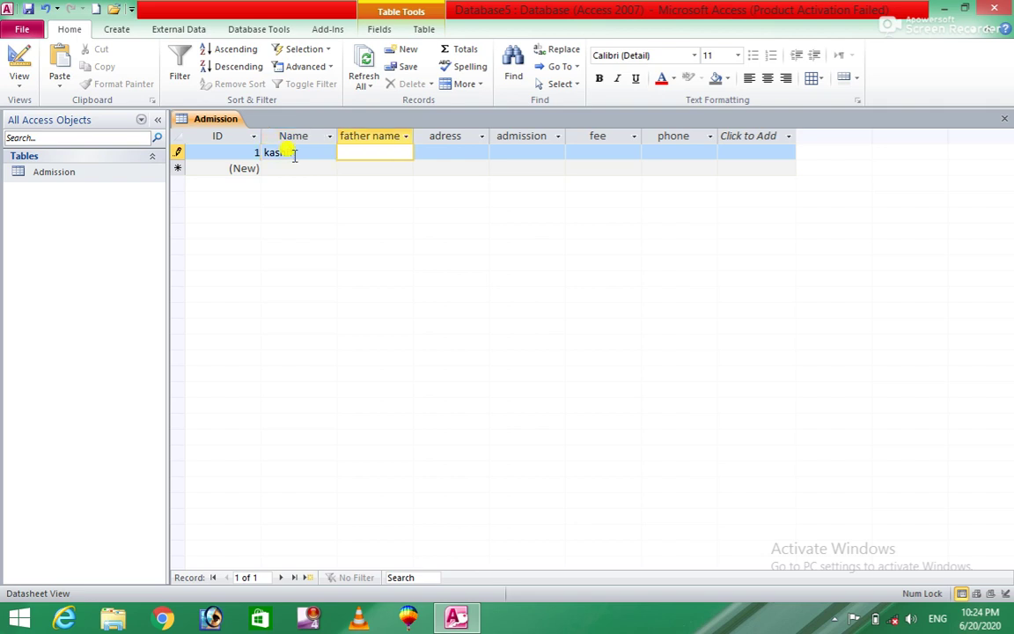
Step: Enter the father's name and the student's address in the first Admission record
text(burhan)
key(Tab)
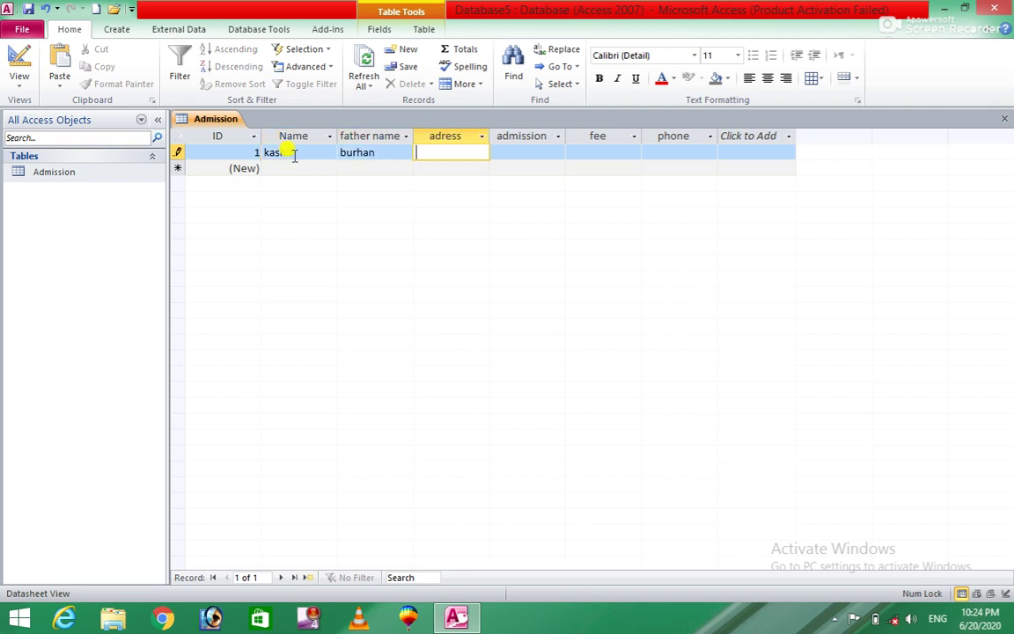
text(shinkot)
key(Tab)
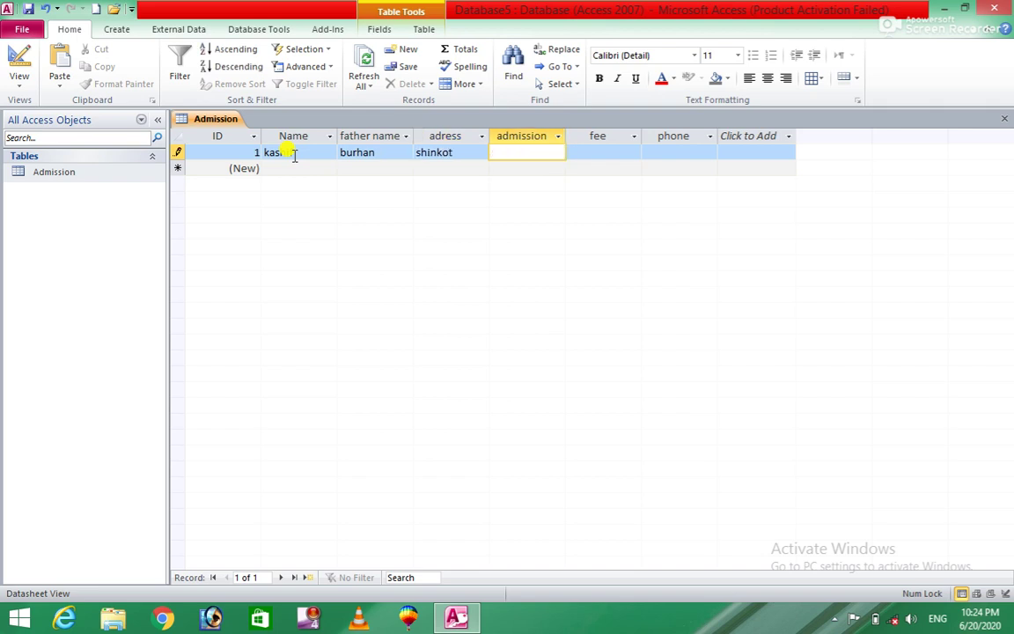
Step: Try to enter 10th in the admission field of the first record
text(10th)
key(Tab)
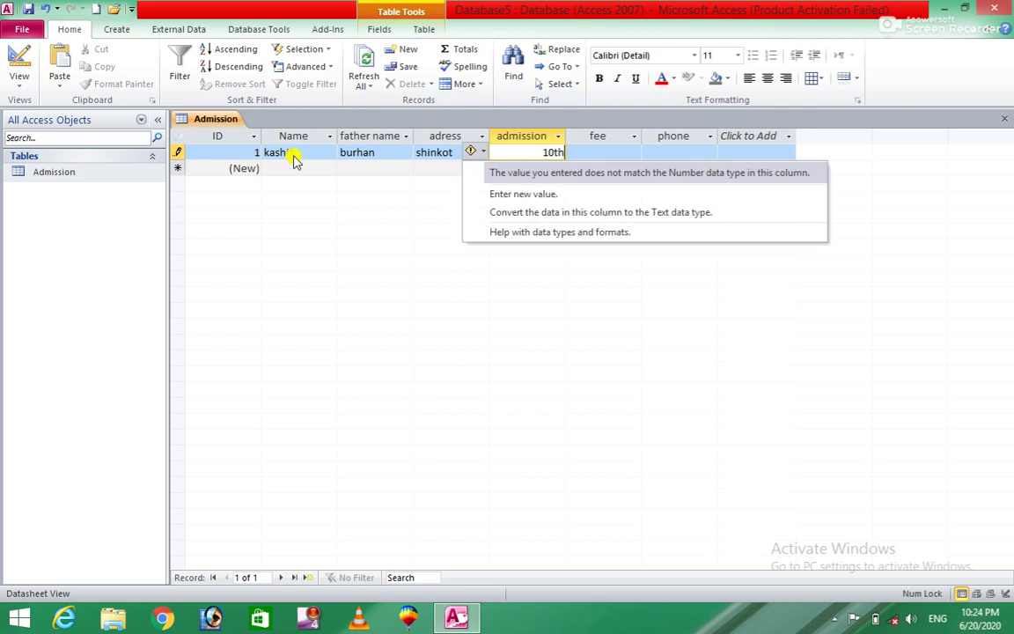
key(Down)
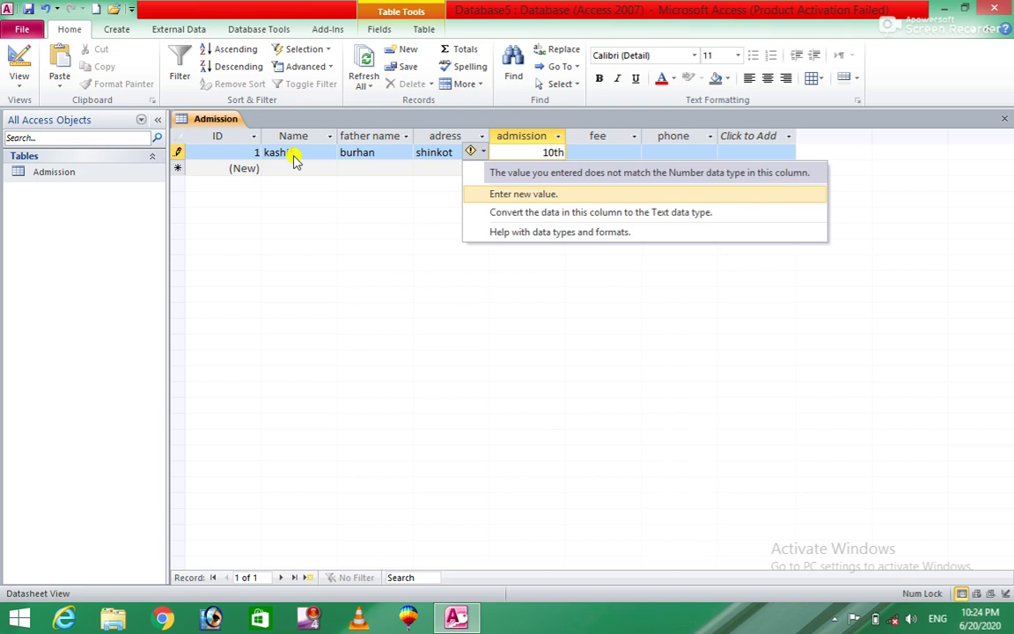
key(Up)
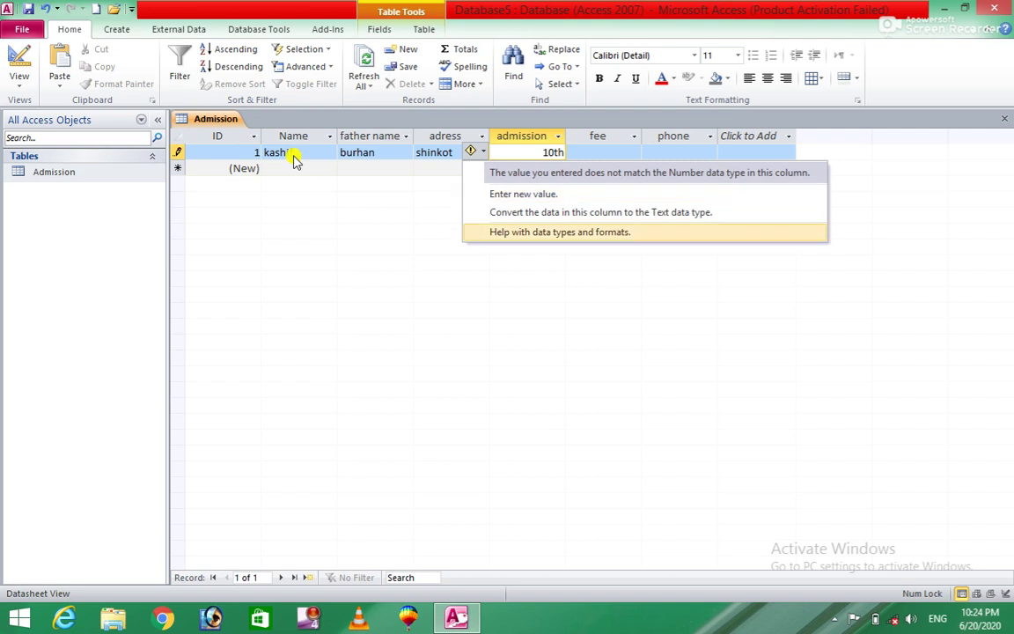
key(Up)
key(Up)
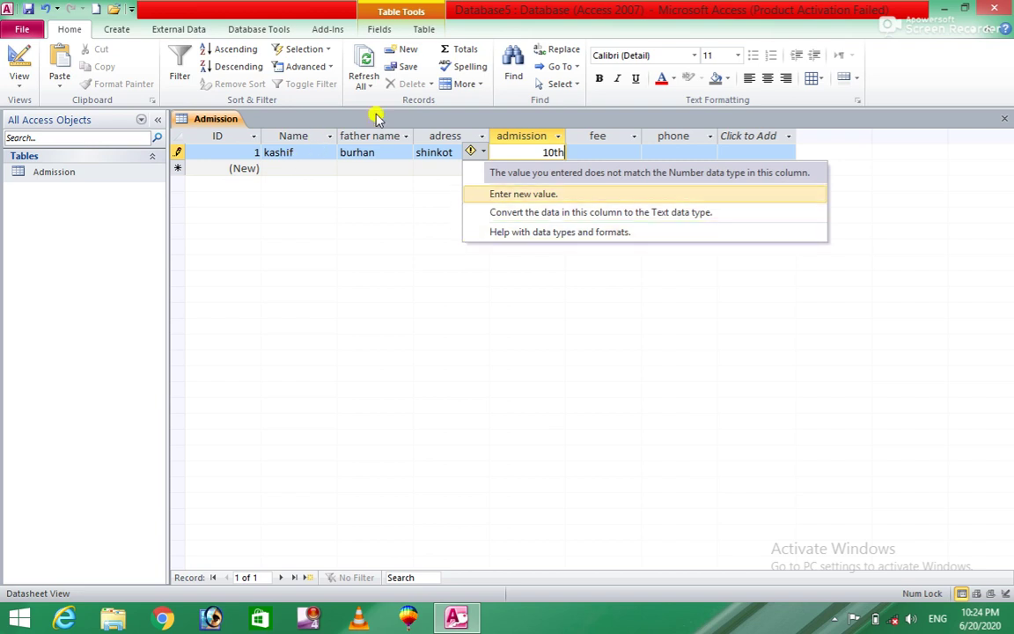
Step: Correct the admission value of the first record to 10
key(BackSpace)
key(BackSpace)
text(0)
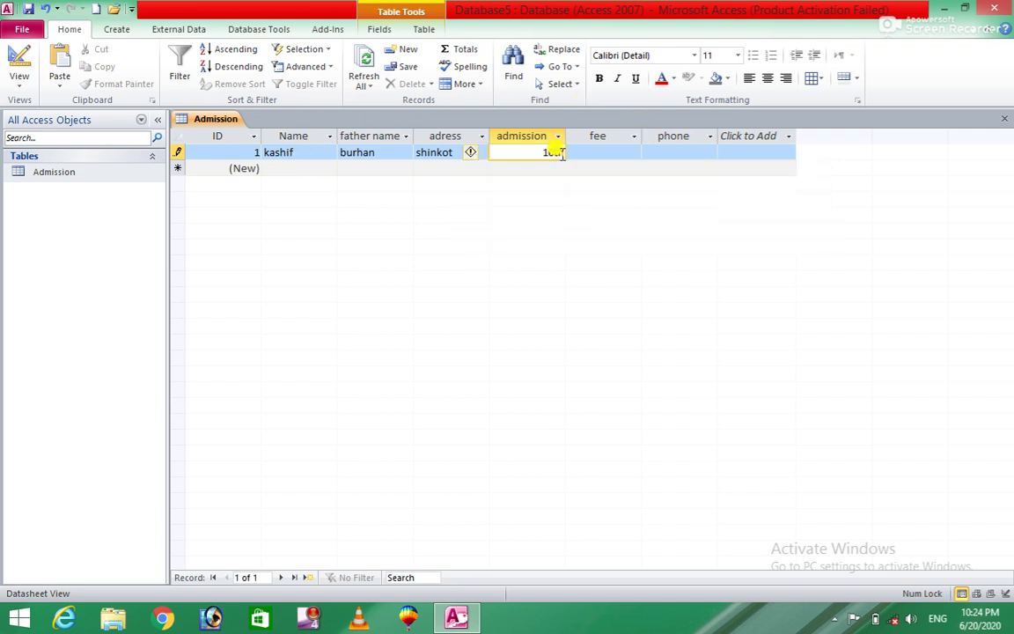
key(BackSpace)
key(BackSpace)
key(BackSpace)
key(Tab)
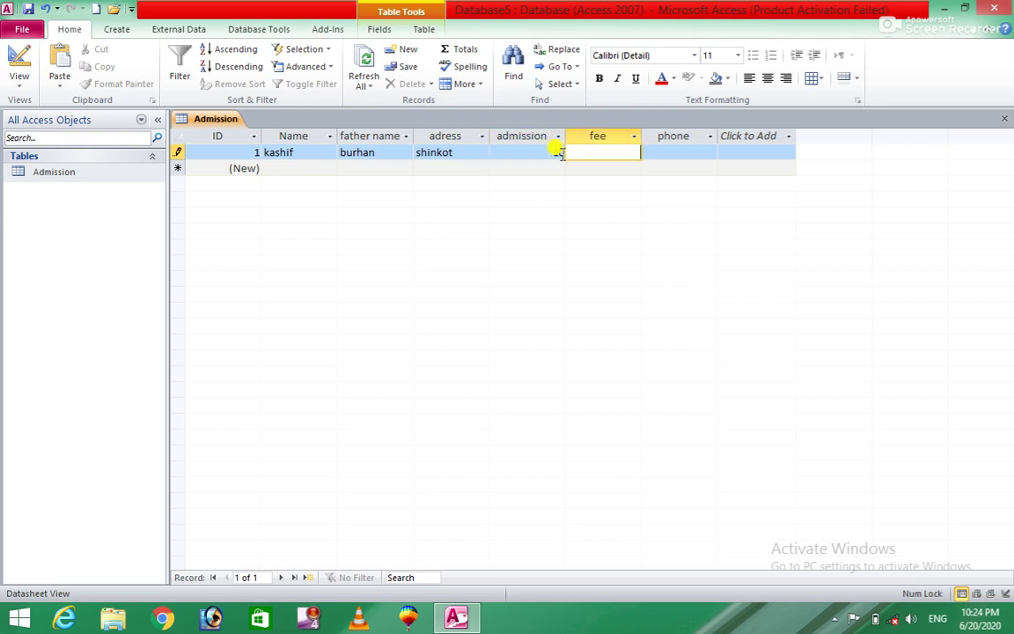
Step: Complete the first record with a fee of 1000 and the student's phone number
text(1000)
key(Tab)
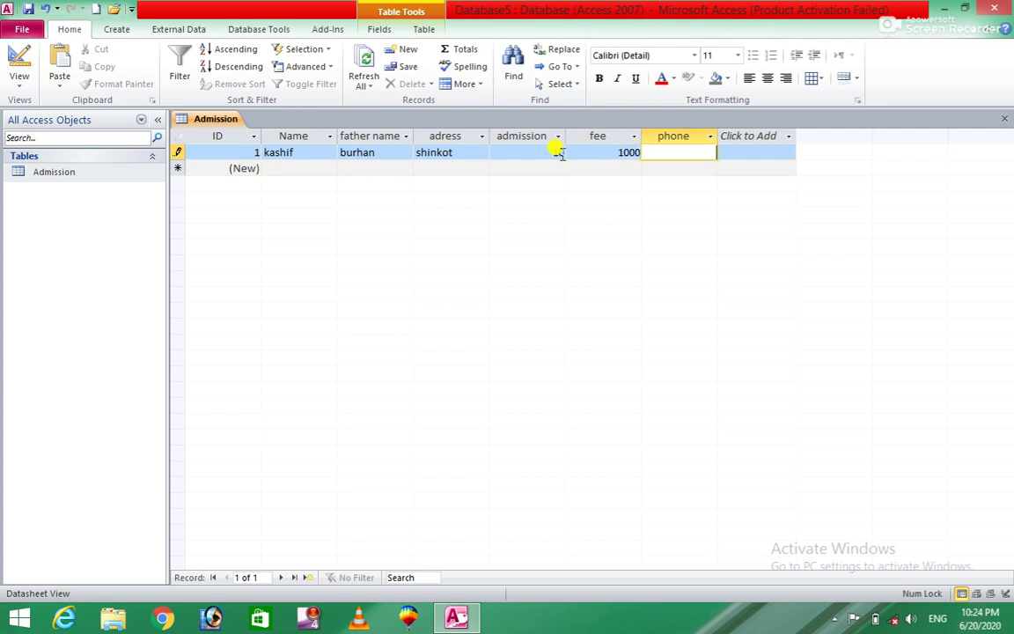
text(0300000000)
key(Tab)
key(Tab)
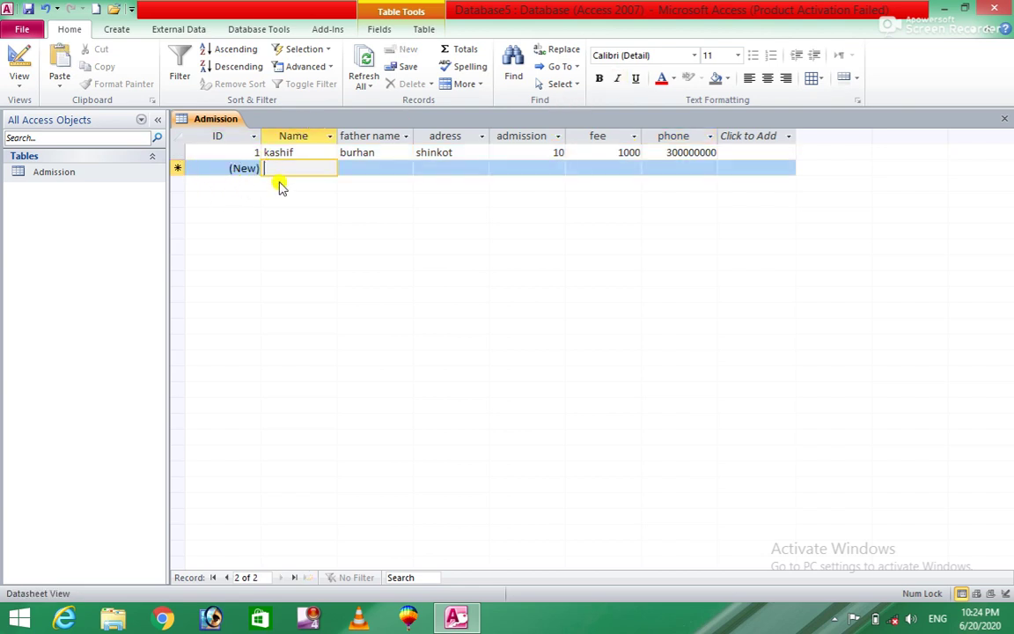
Step: Start a second Admission record with the student's name, father's name and address
text(sohail)
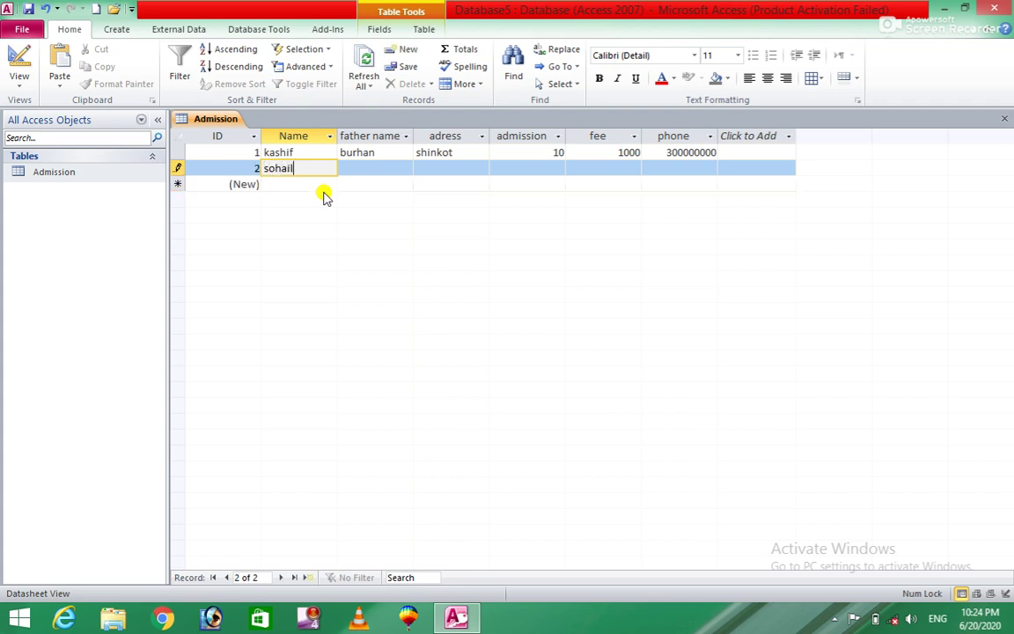
key(Tab)
text(burhan)
key(Tab)
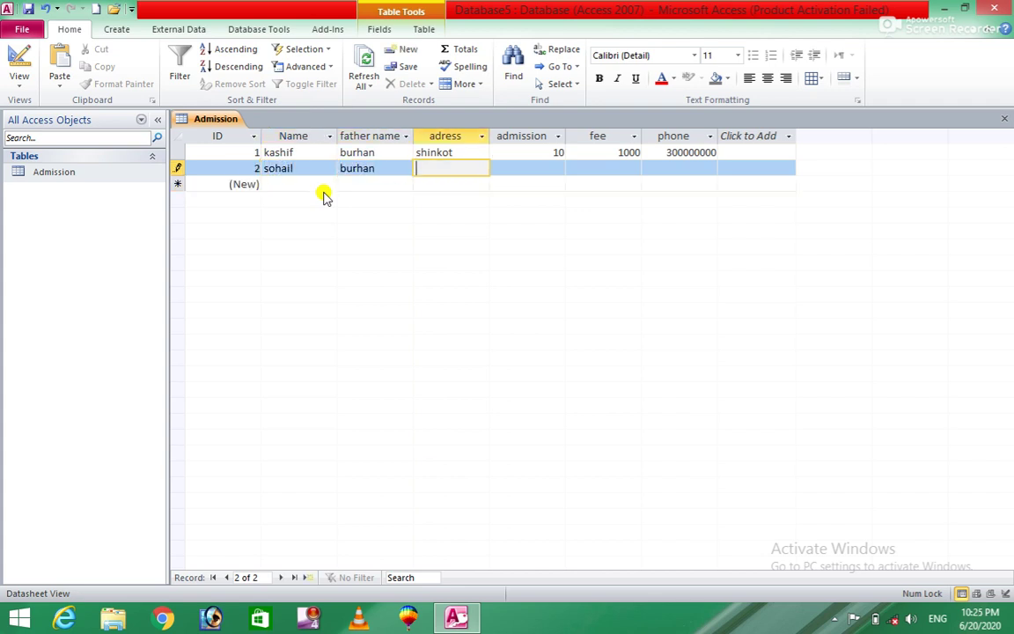
text(shinkot)
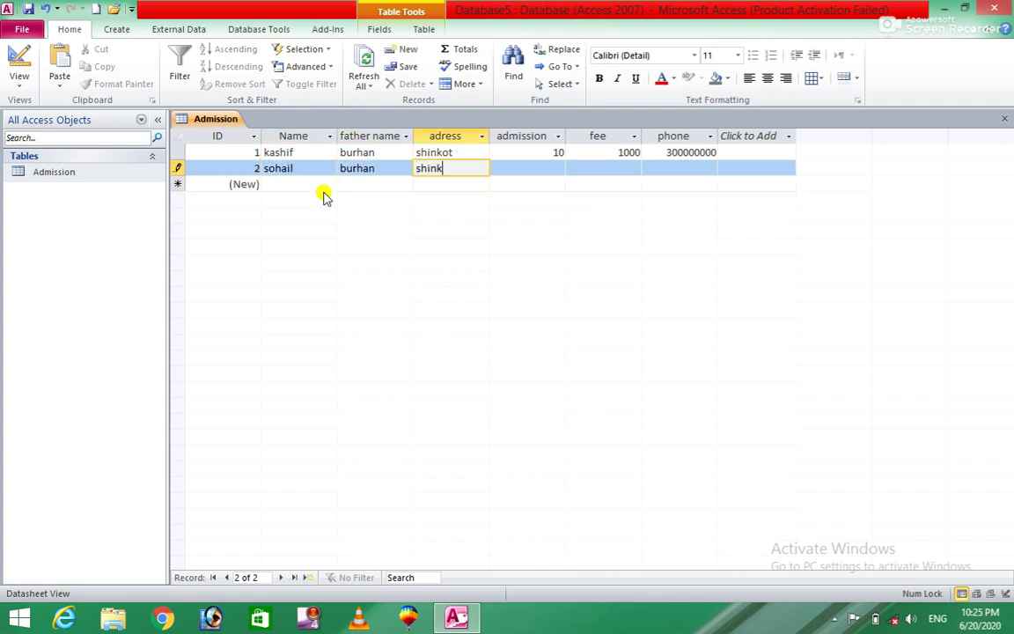
key(Tab)
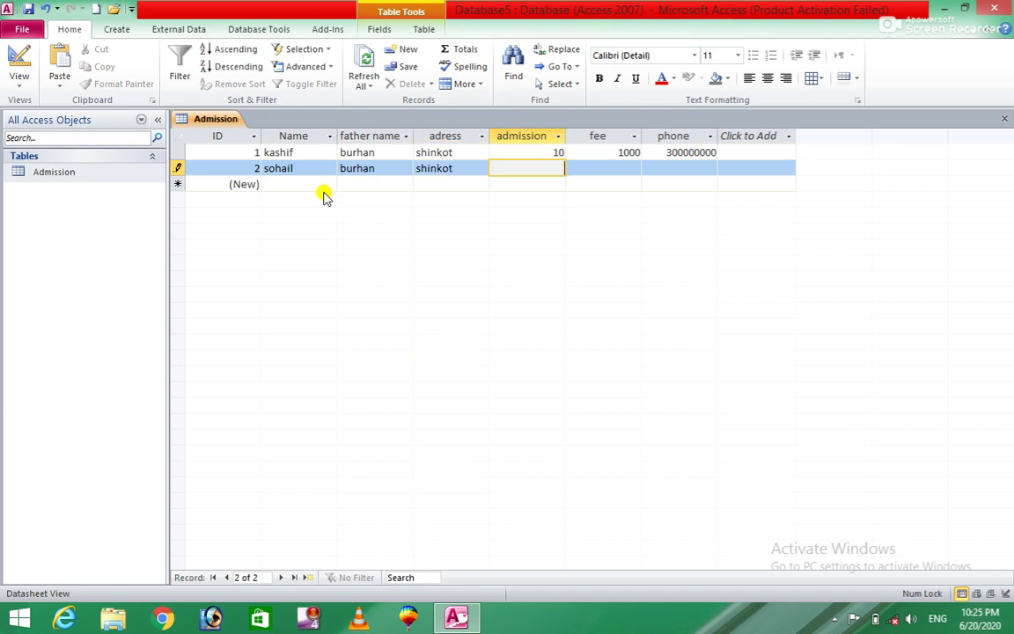
Step: Fill in the second record with admission 10, fee 1000 and the student's phone number
text(10)
key(Tab)
text(1000)
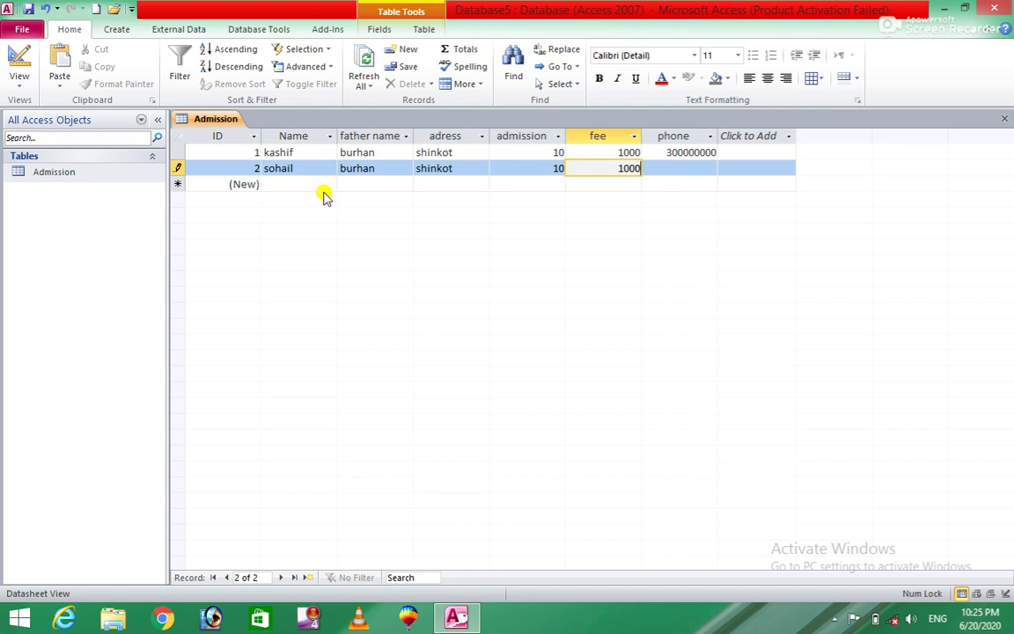
key(Tab)
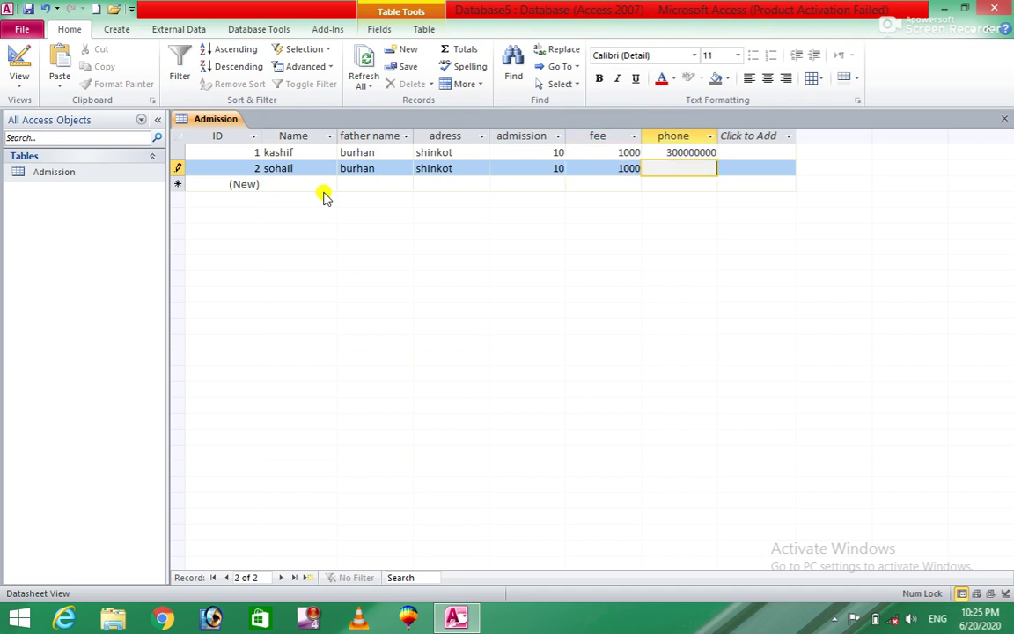
text(030000000)
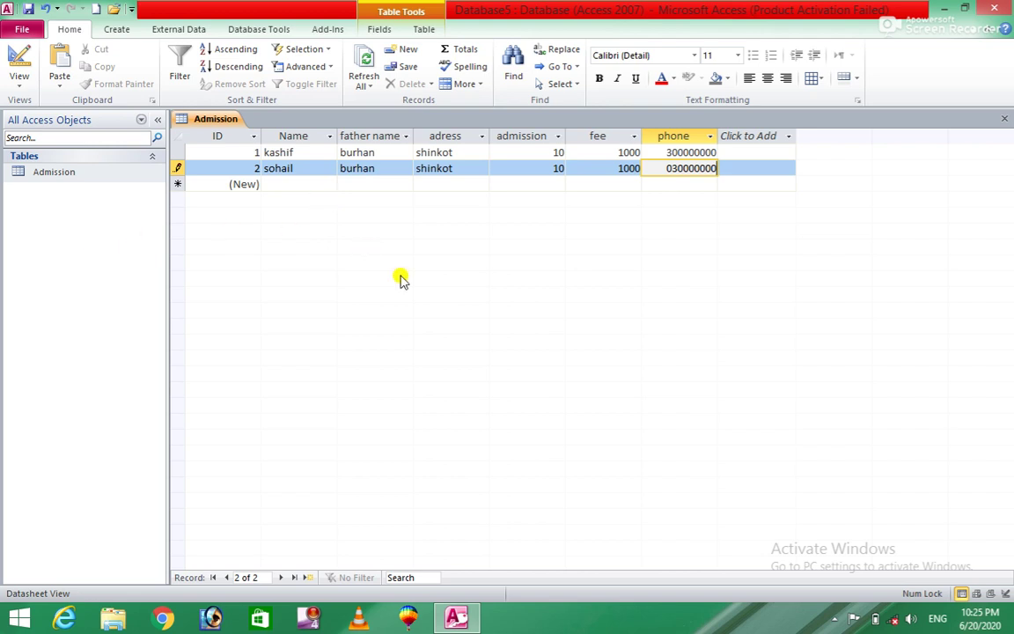
text(0)
Step: Create a form from the Admission table and close it without saving
click(87, 179)
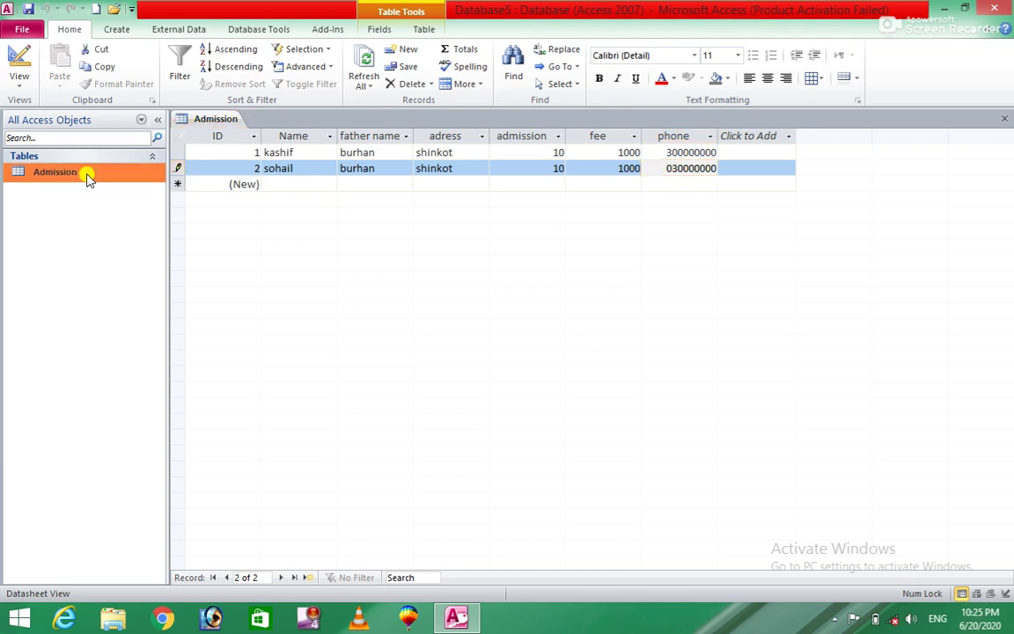
click(115, 31)
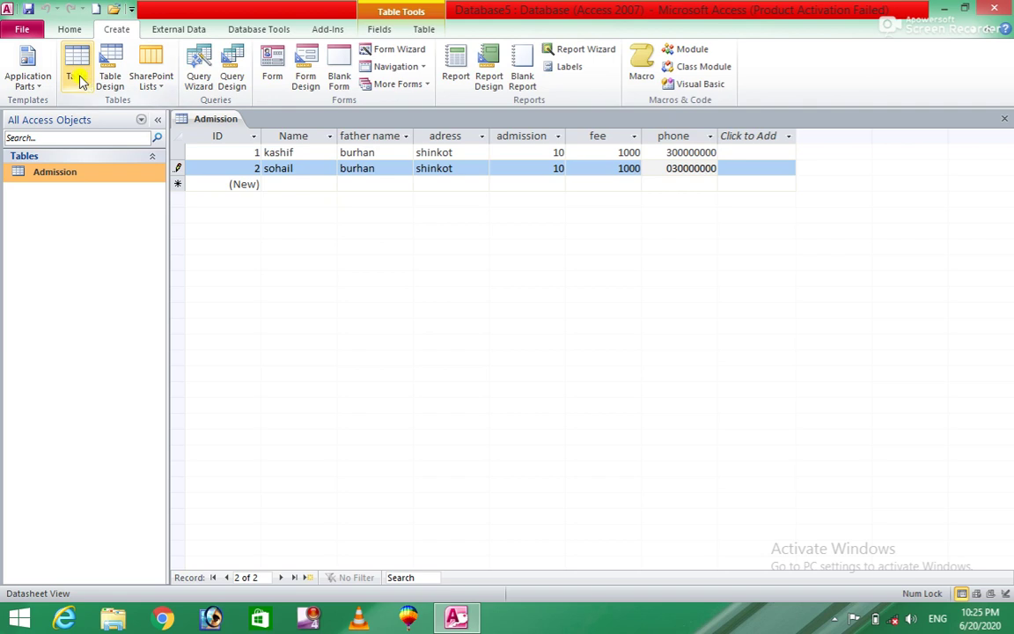
click(280, 66)
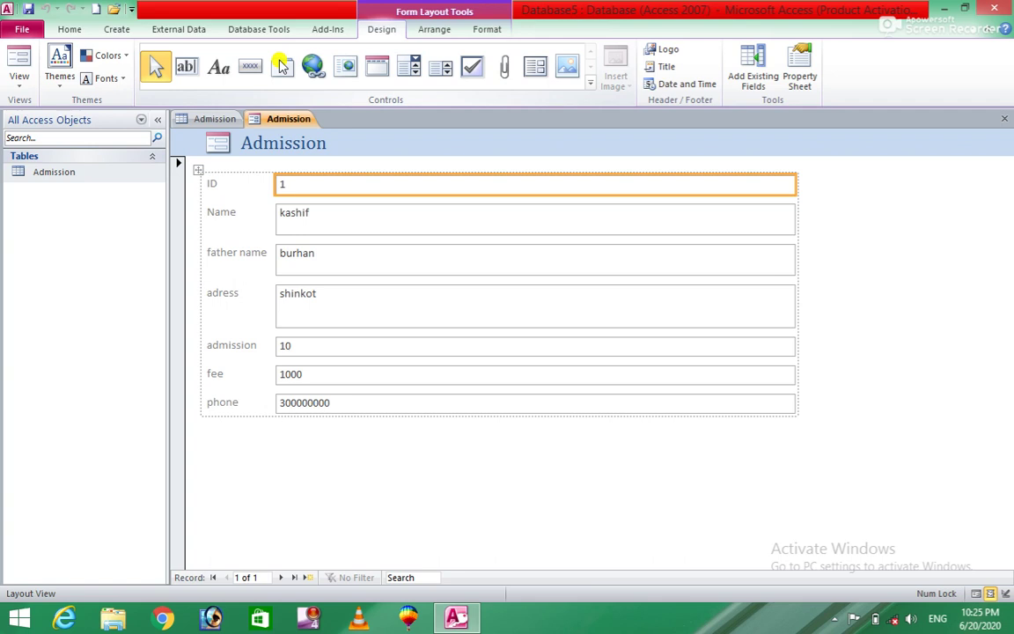
click(1004, 118)
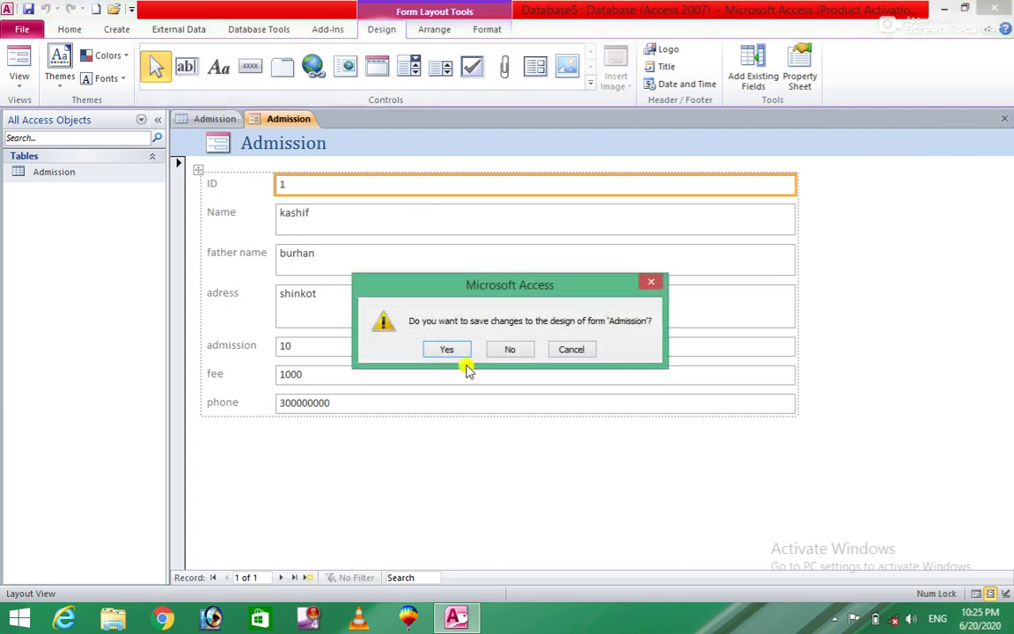
click(509, 349)
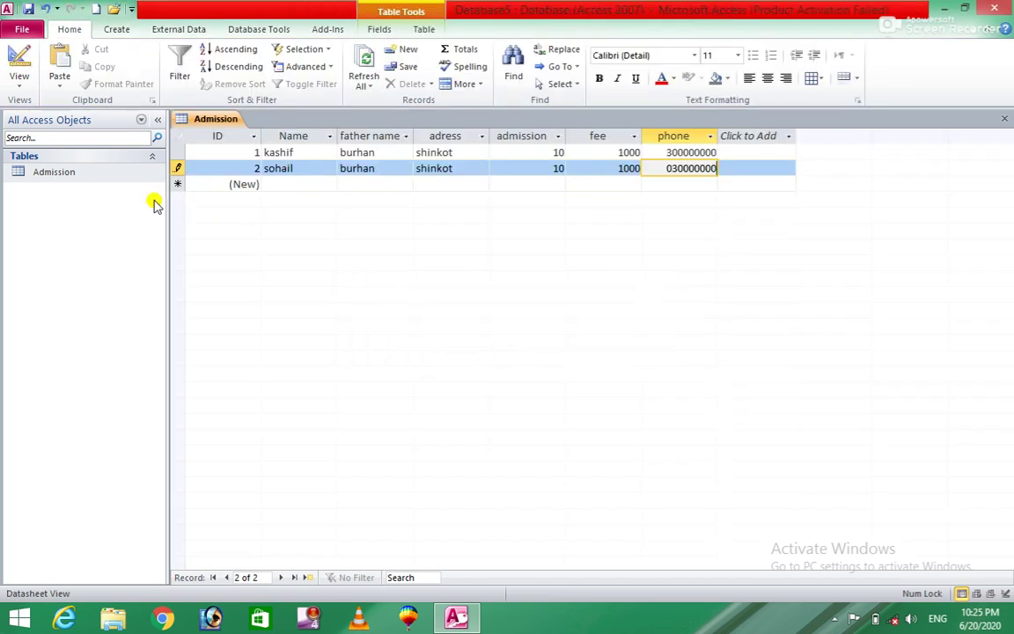
Step: Add a "photo" field with the Attachment data type in Design View, and save the Admission table while switching to Datasheet View
right_click(93, 169)
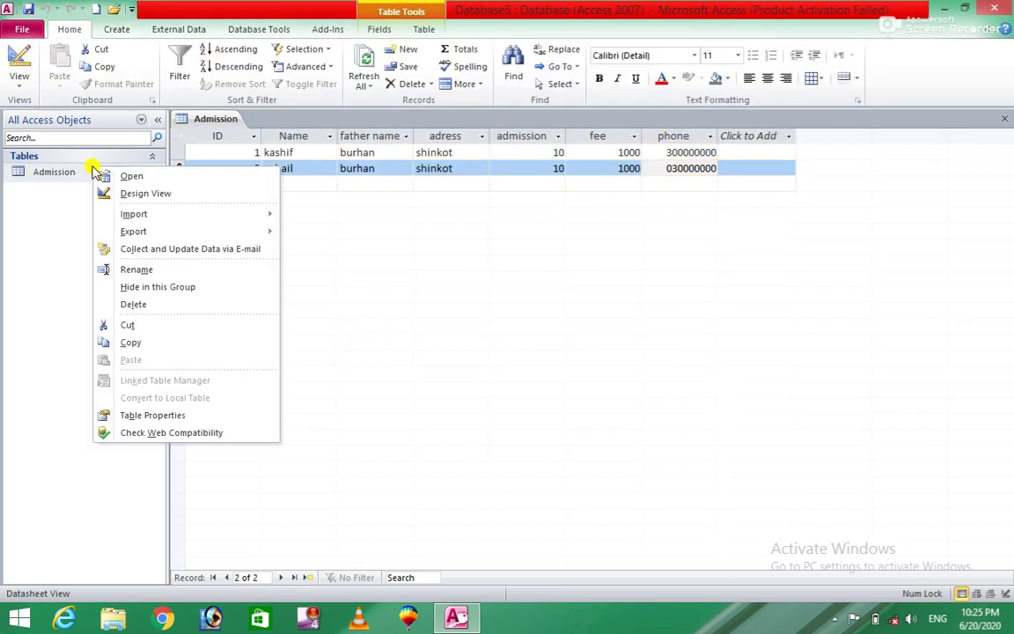
click(143, 198)
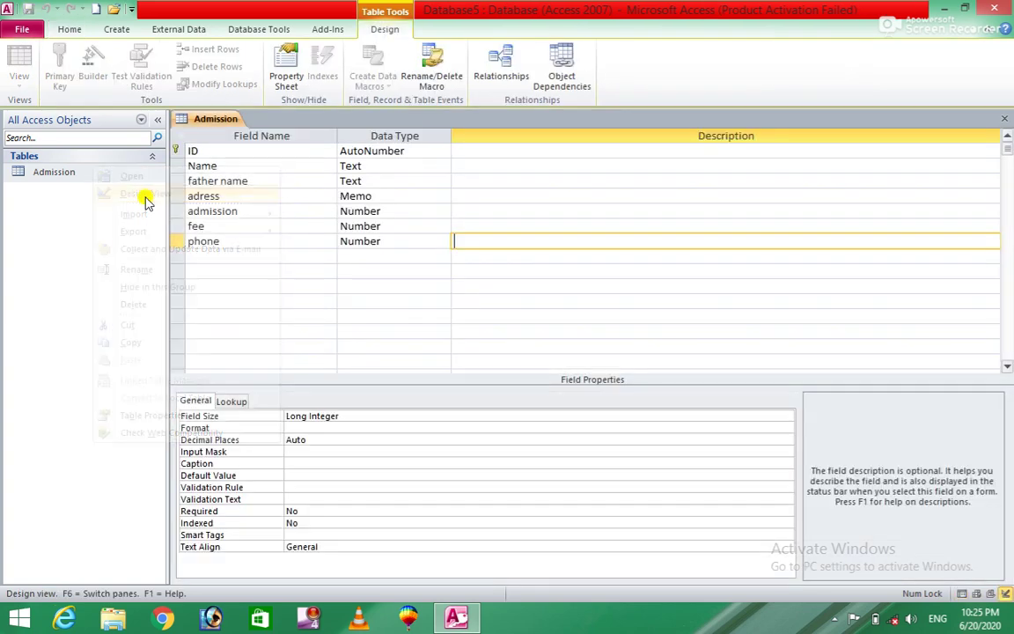
click(234, 253)
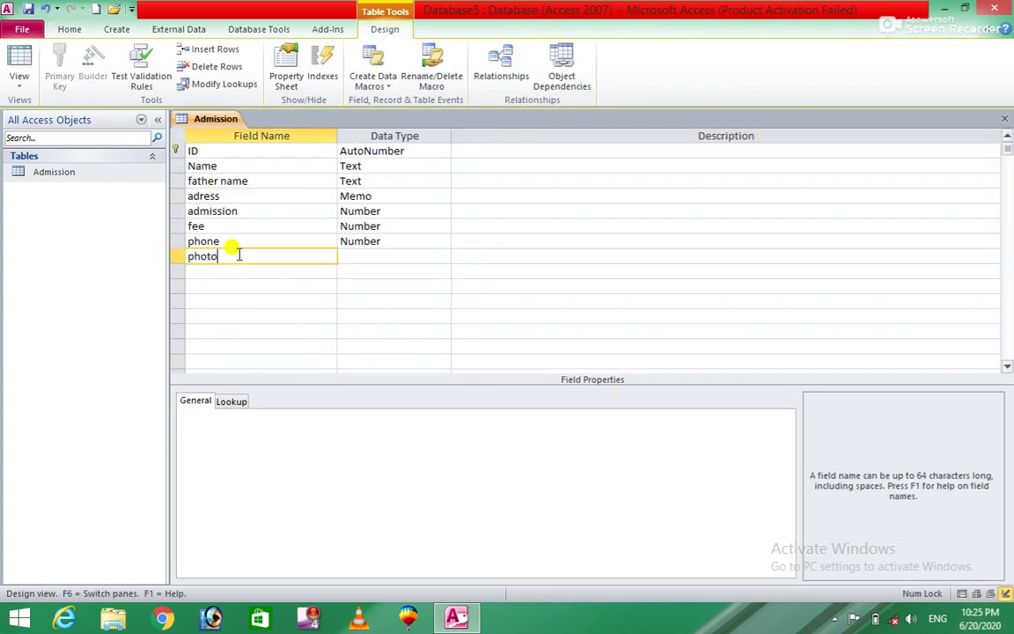
key(Tab)
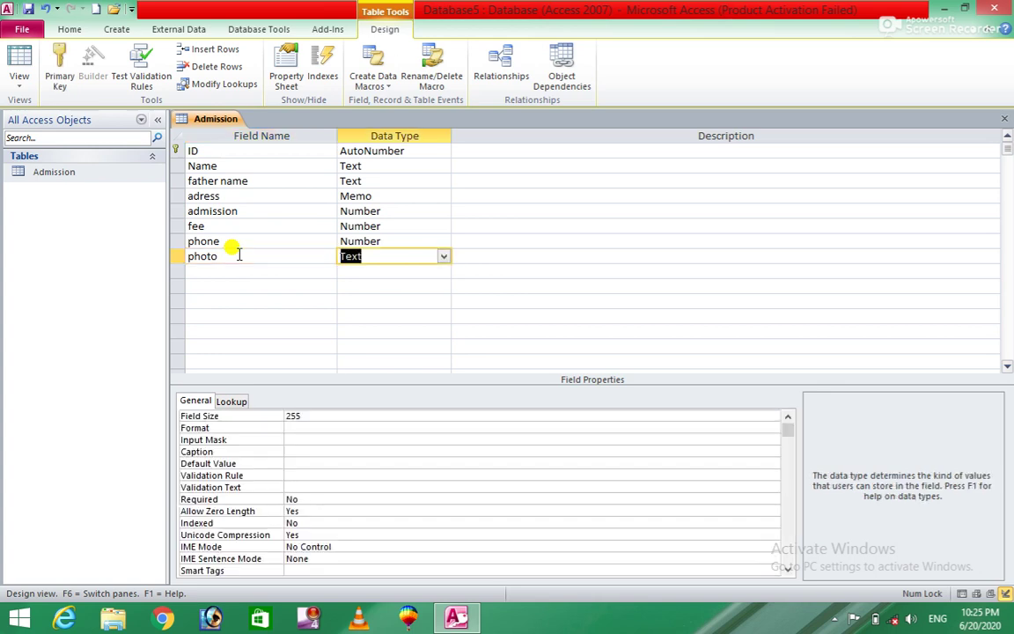
text(attachmen)
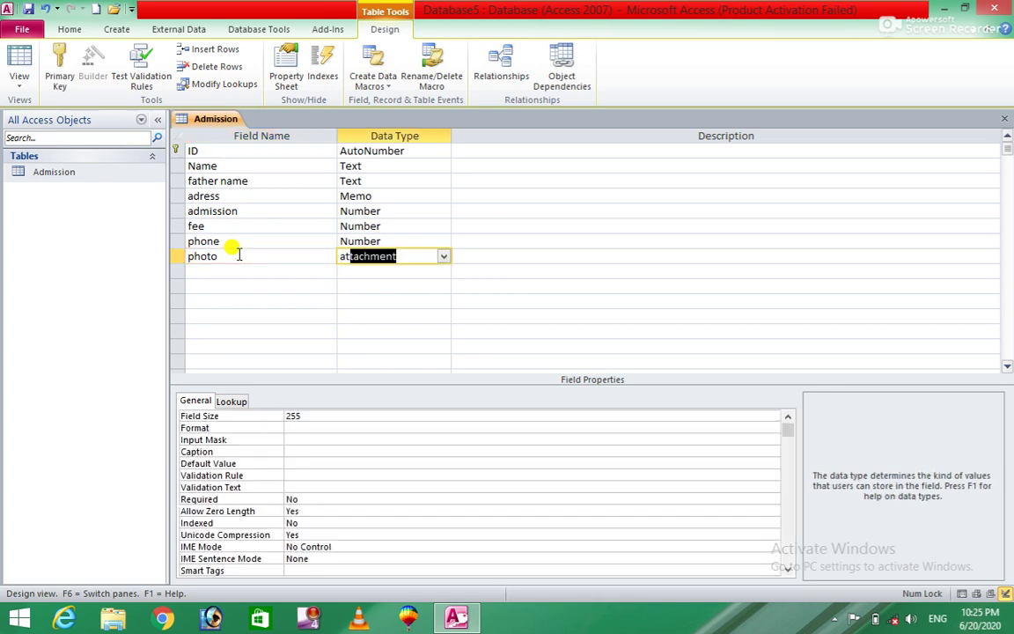
key(Tab)
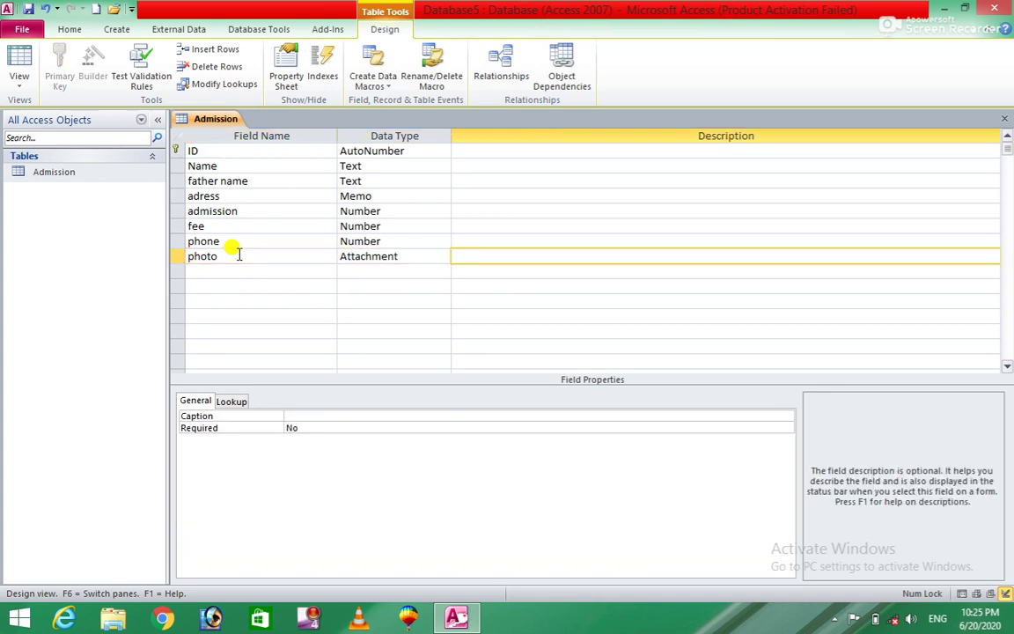
click(18, 63)
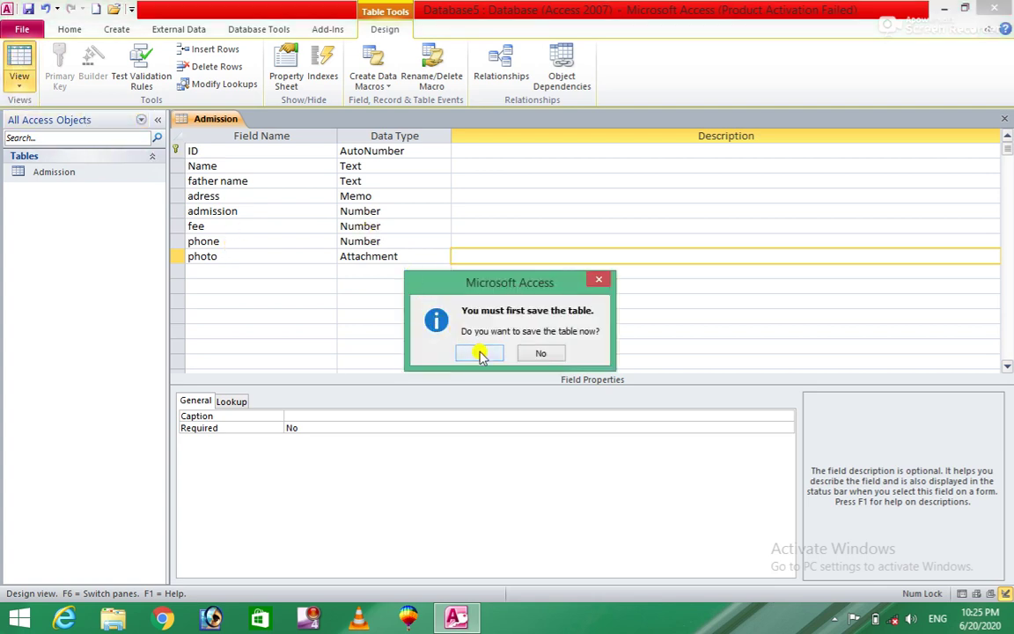
click(481, 353)
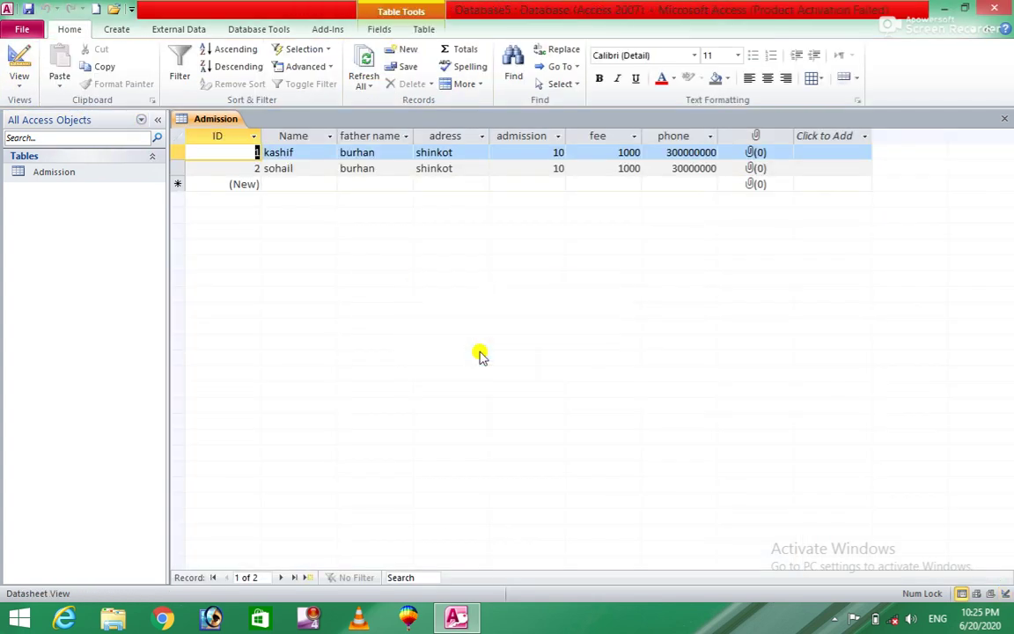
Step: Attach the green-background portrait from the photos folder in E Data on drive E to the first Admission record's photo field
right_click(753, 152)
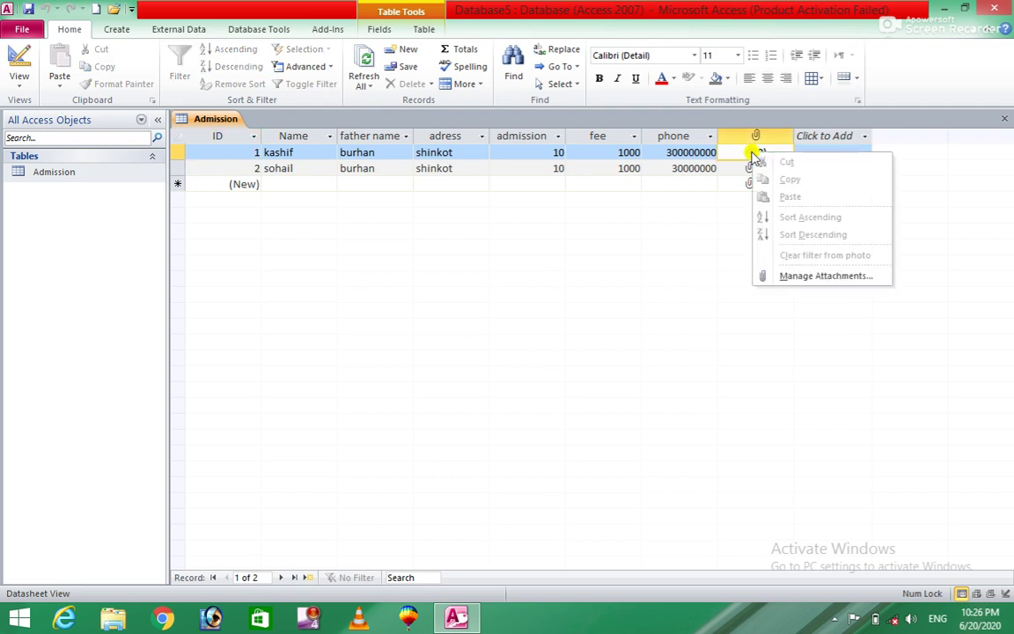
click(831, 278)
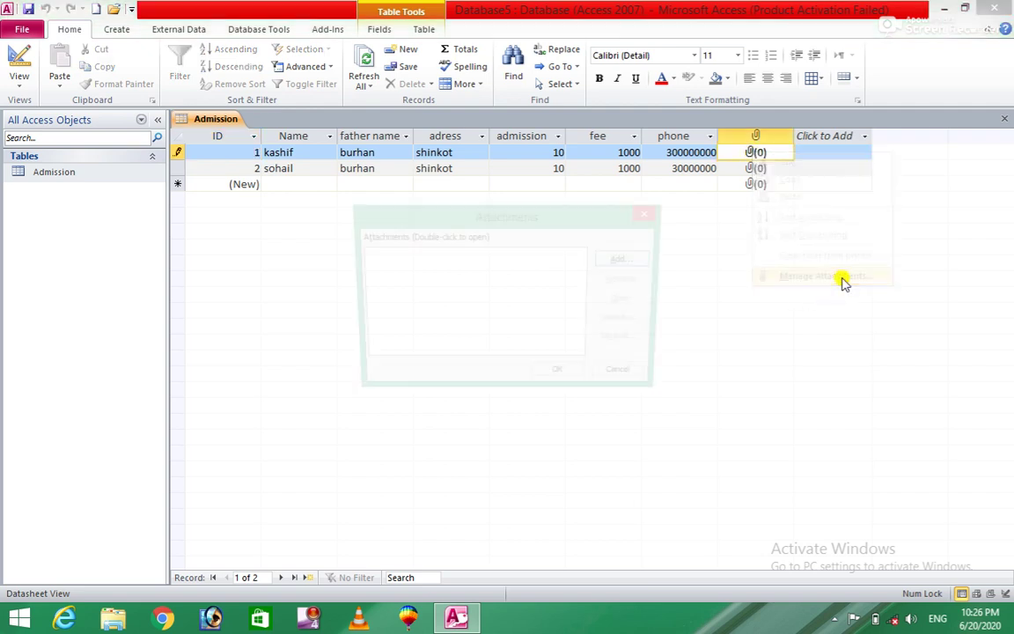
click(631, 263)
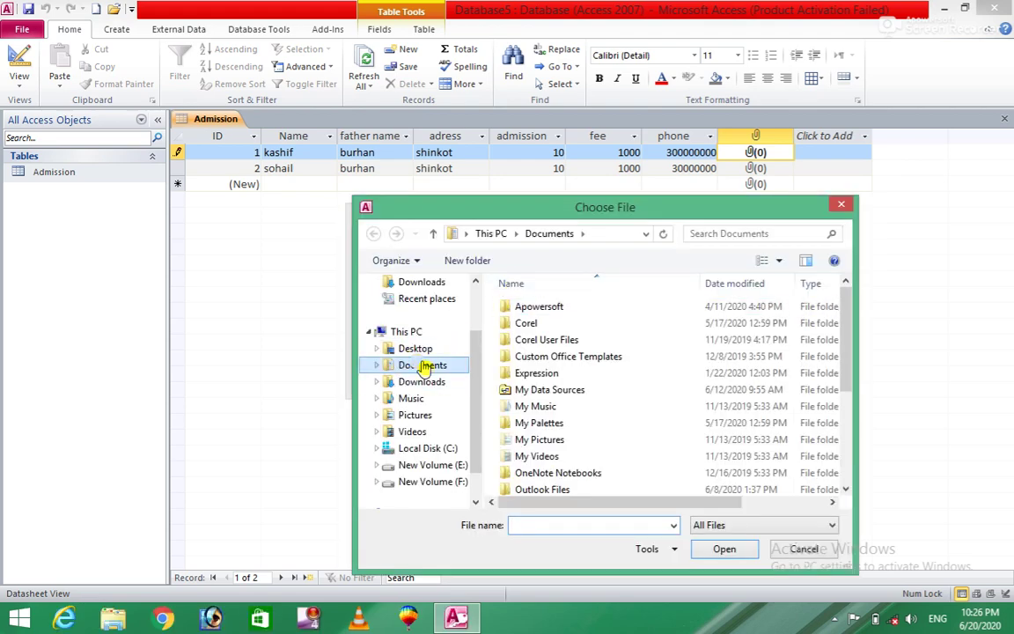
click(430, 466)
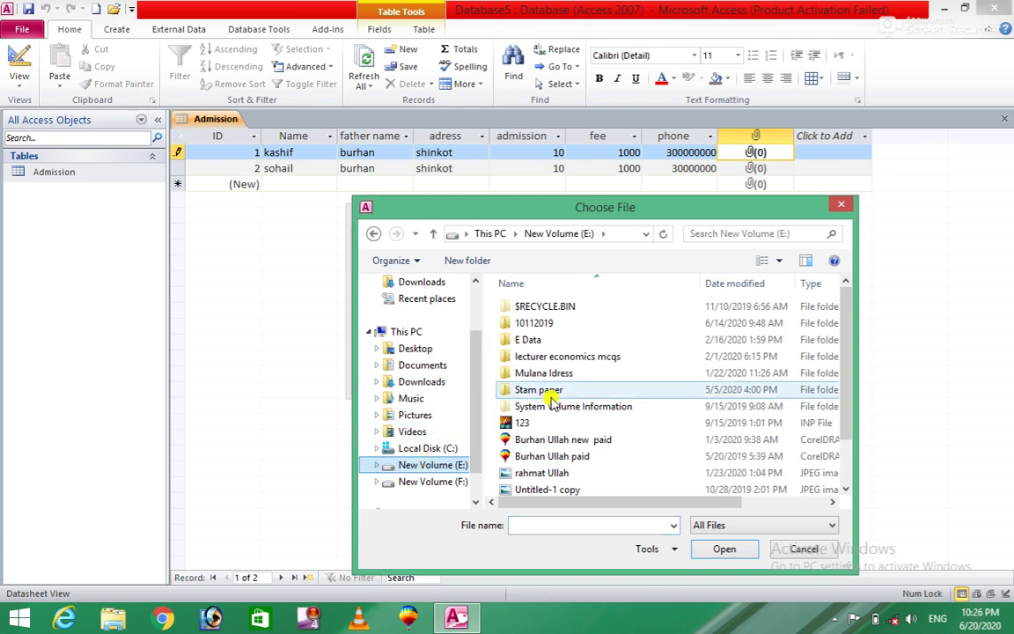
double_click(528, 340)
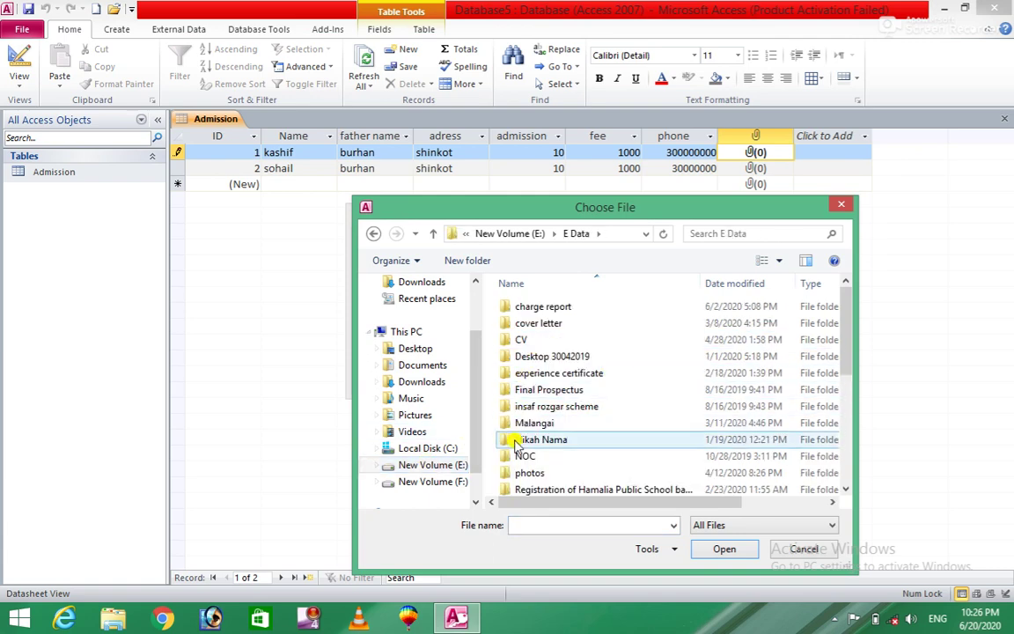
double_click(528, 472)
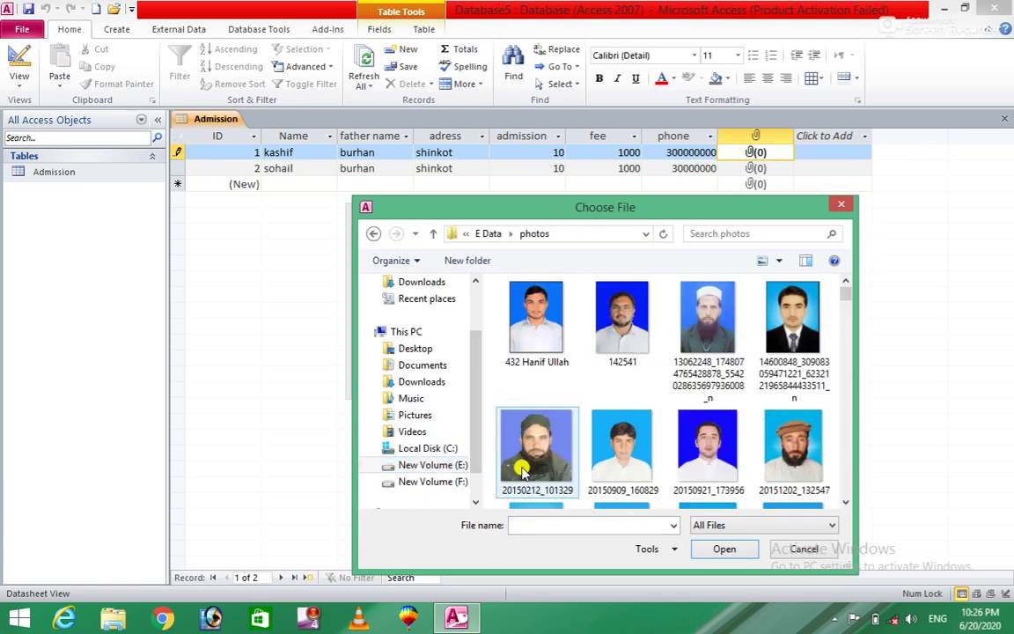
click(605, 462)
key(b)
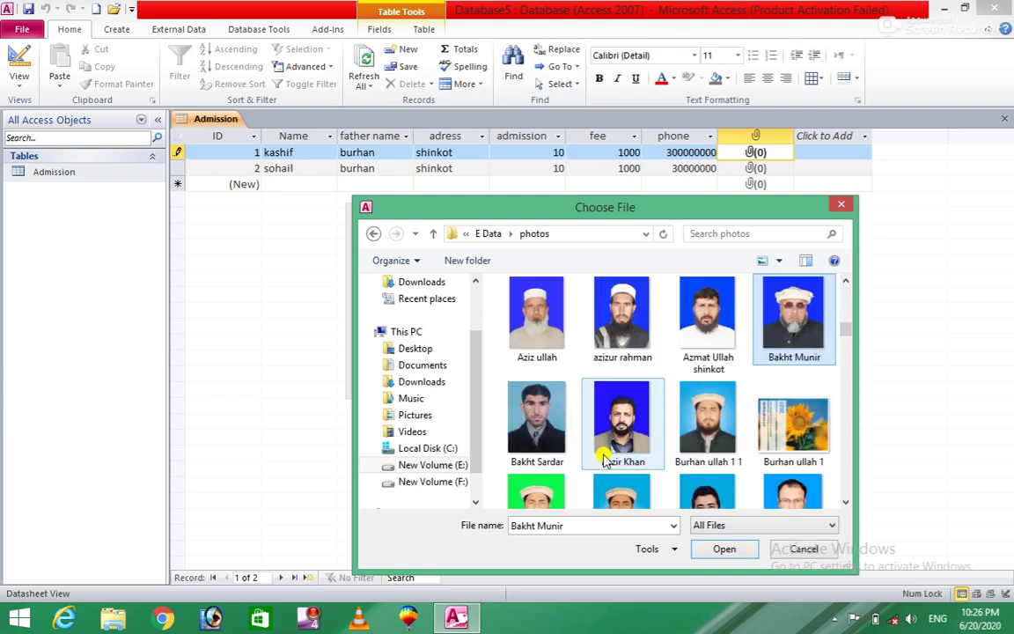
click(568, 492)
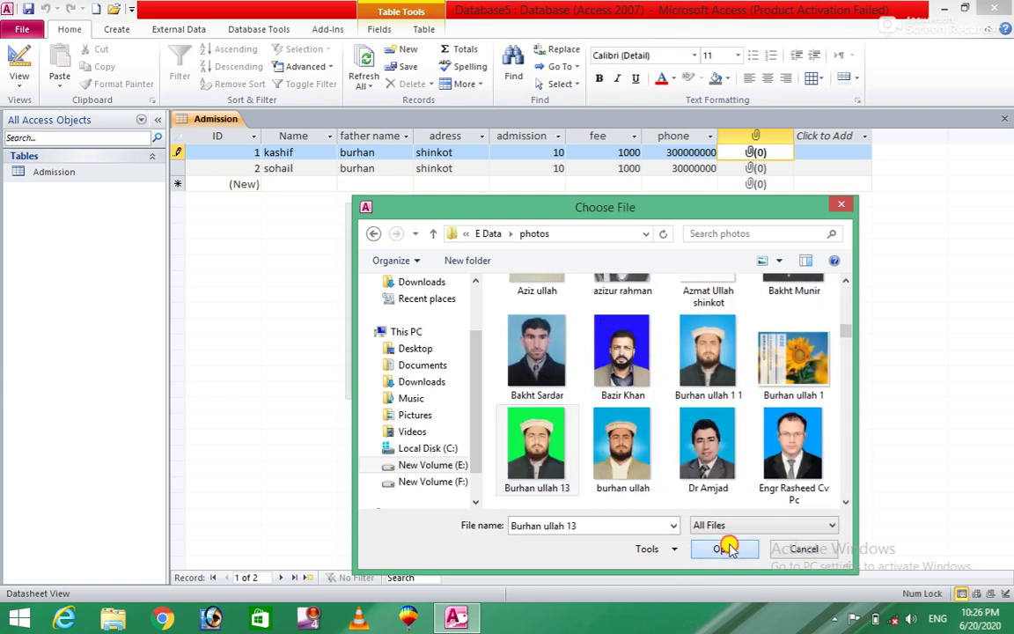
click(723, 548)
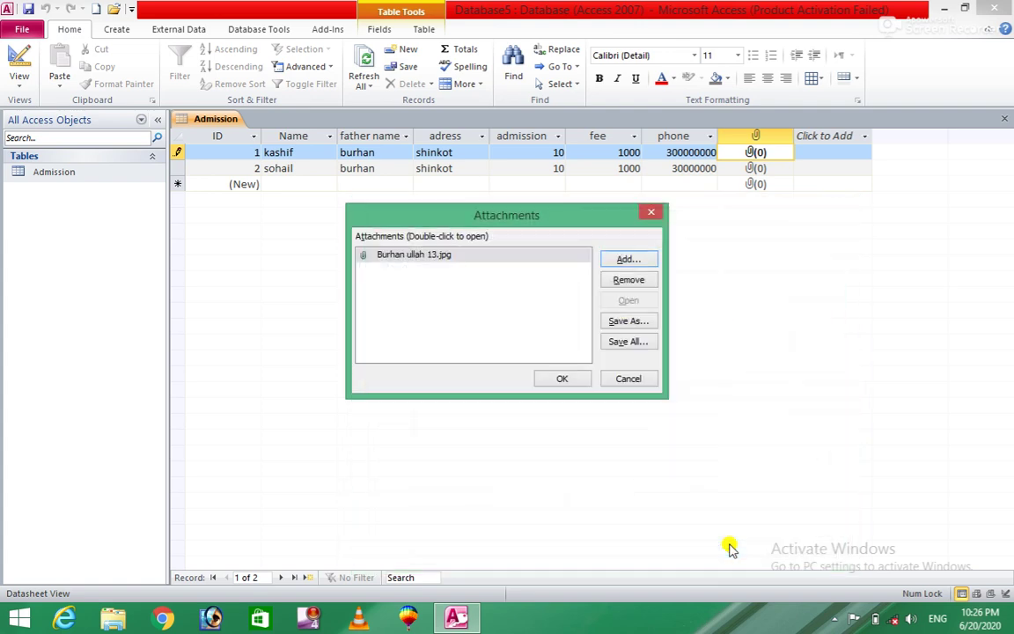
click(563, 378)
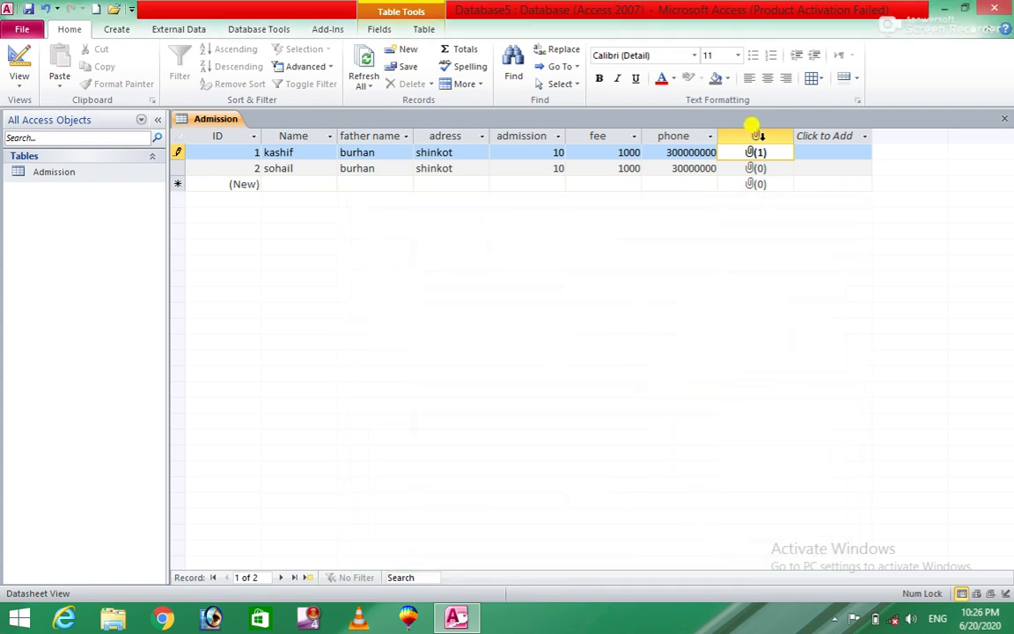
Step: View the photo attached to the first record, and close the viewer and the attachment list without changes
double_click(775, 155)
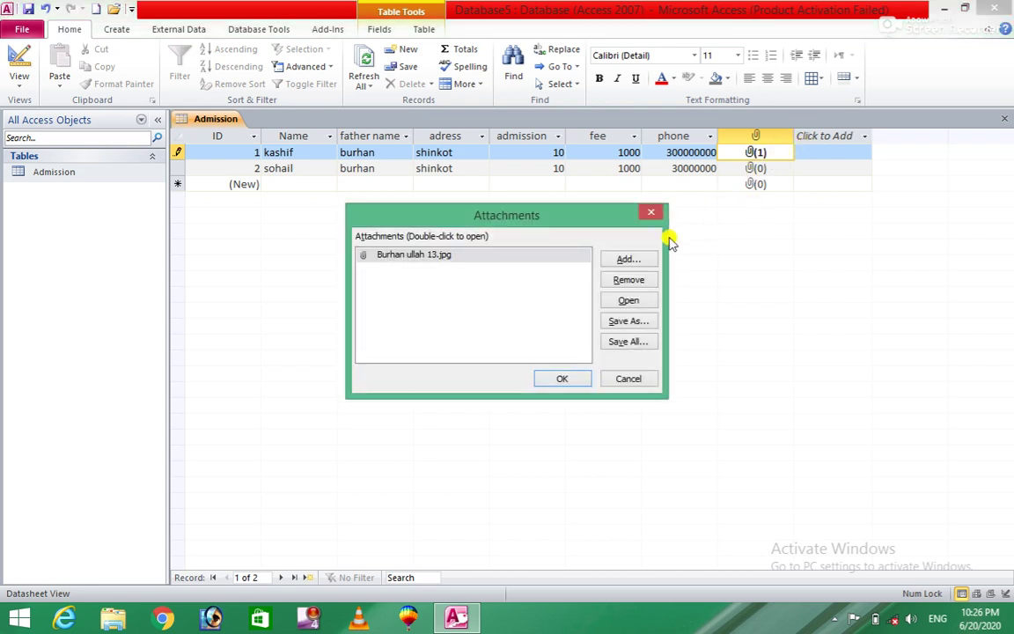
click(629, 301)
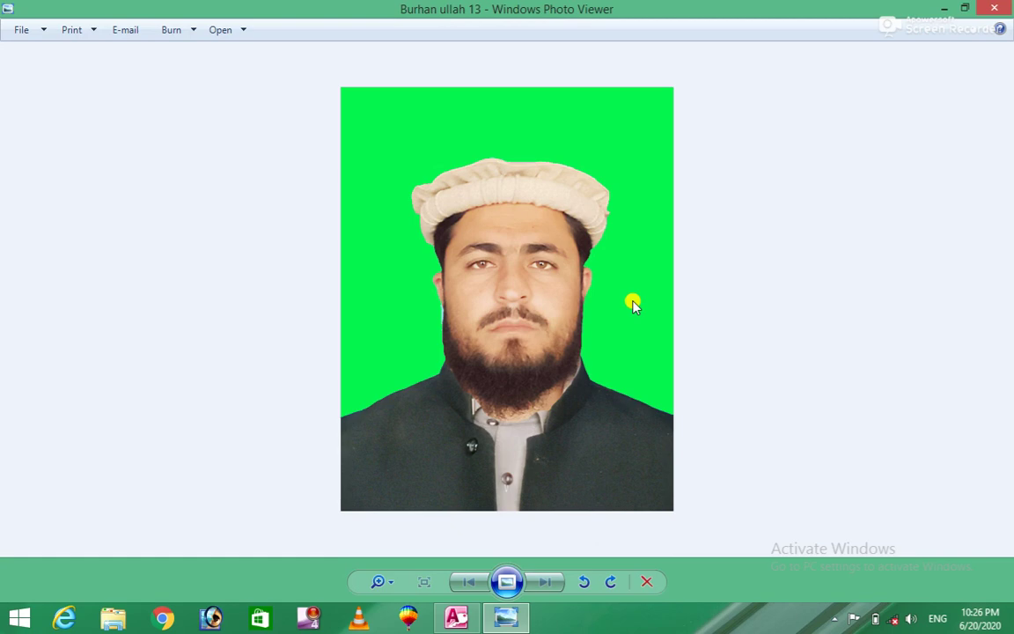
click(994, 8)
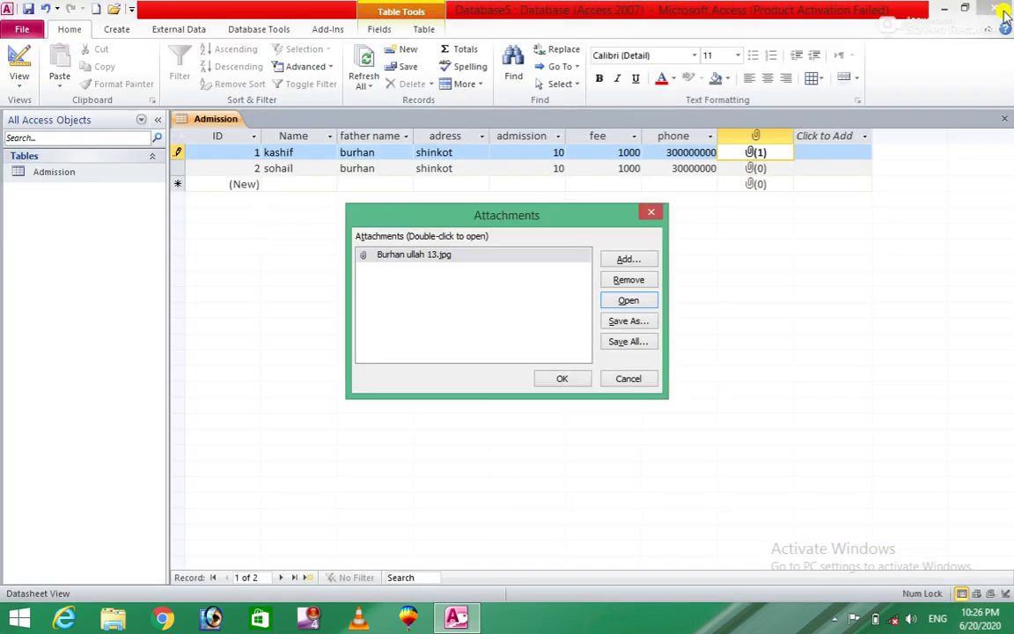
click(629, 379)
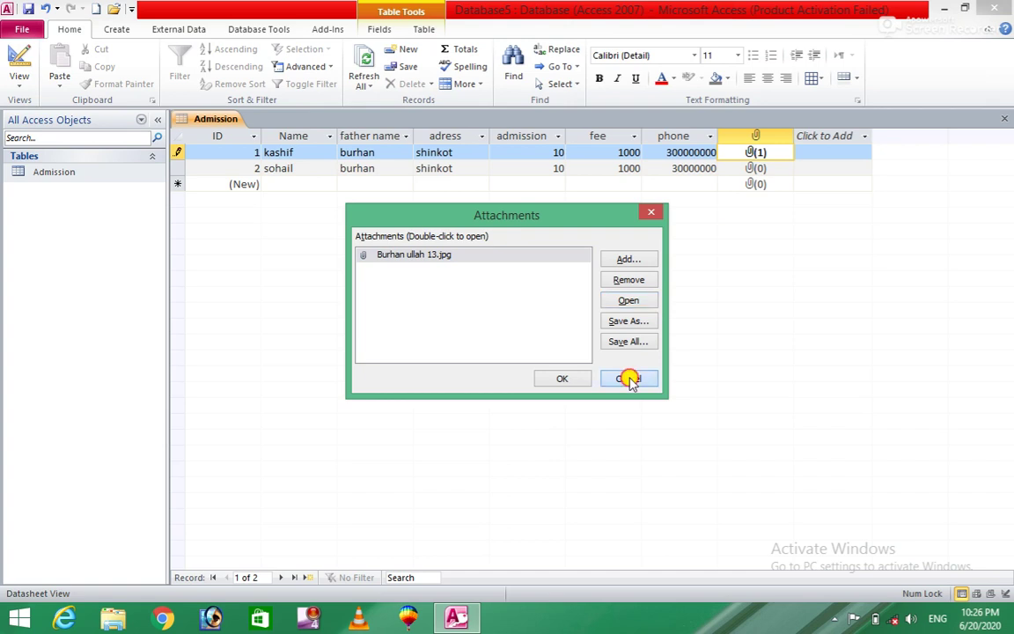
Step: Create a form from the Admission table
click(109, 174)
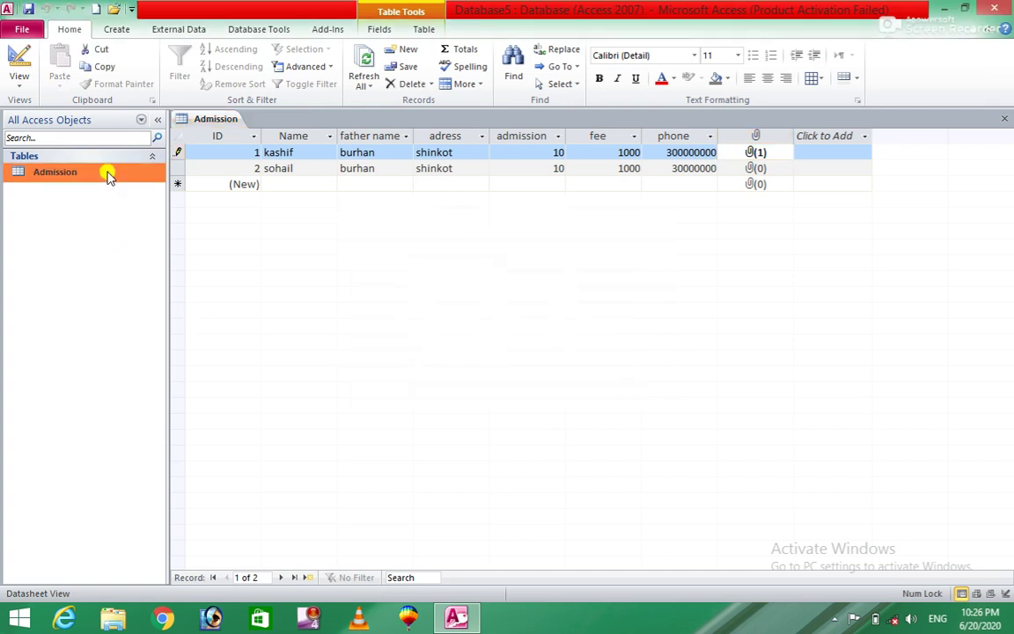
right_click(108, 174)
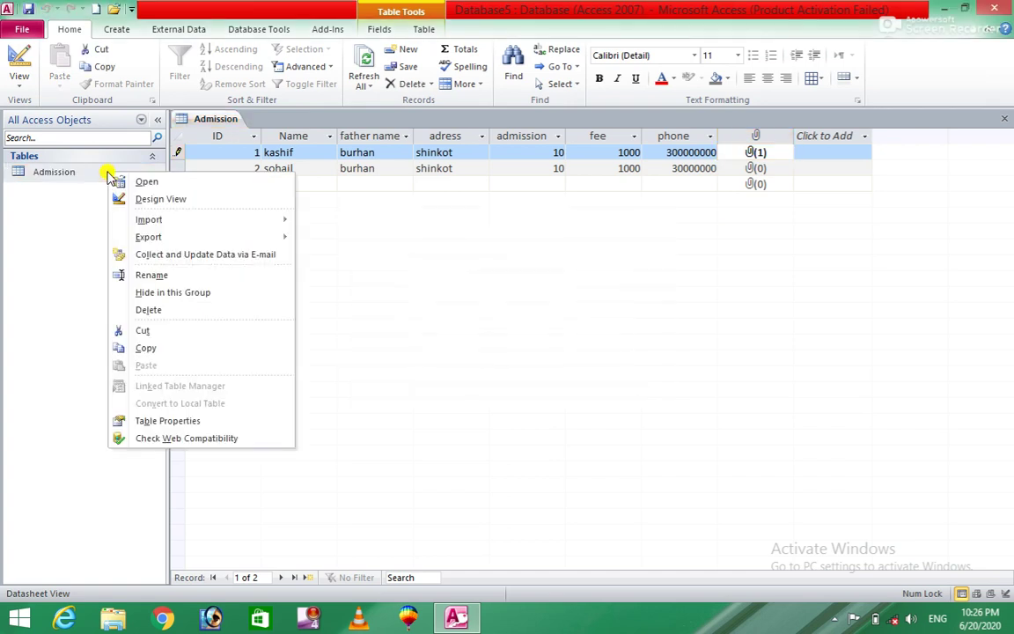
click(57, 176)
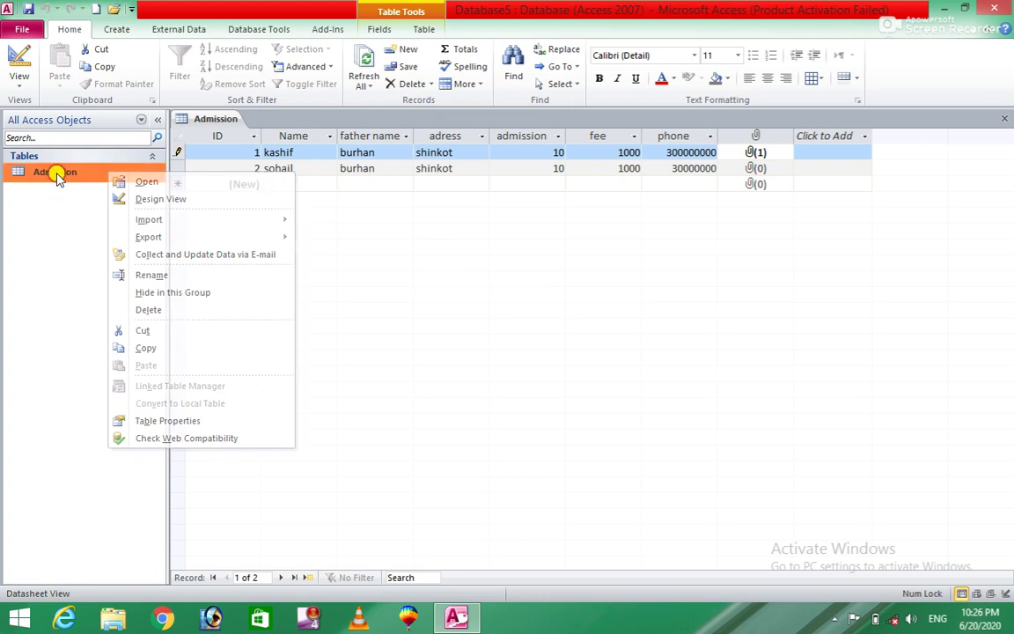
click(123, 28)
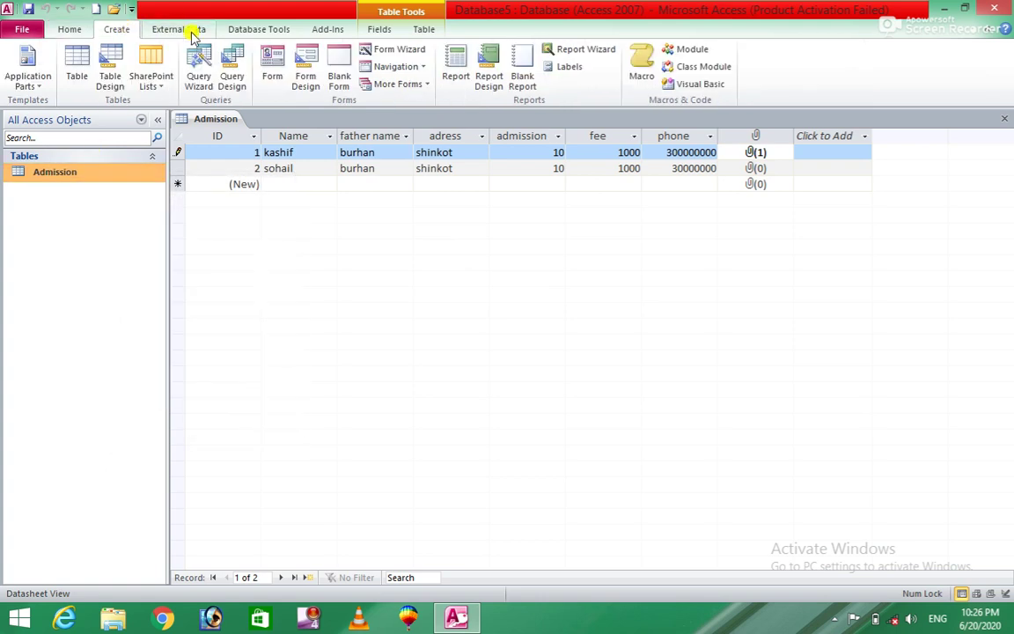
click(272, 61)
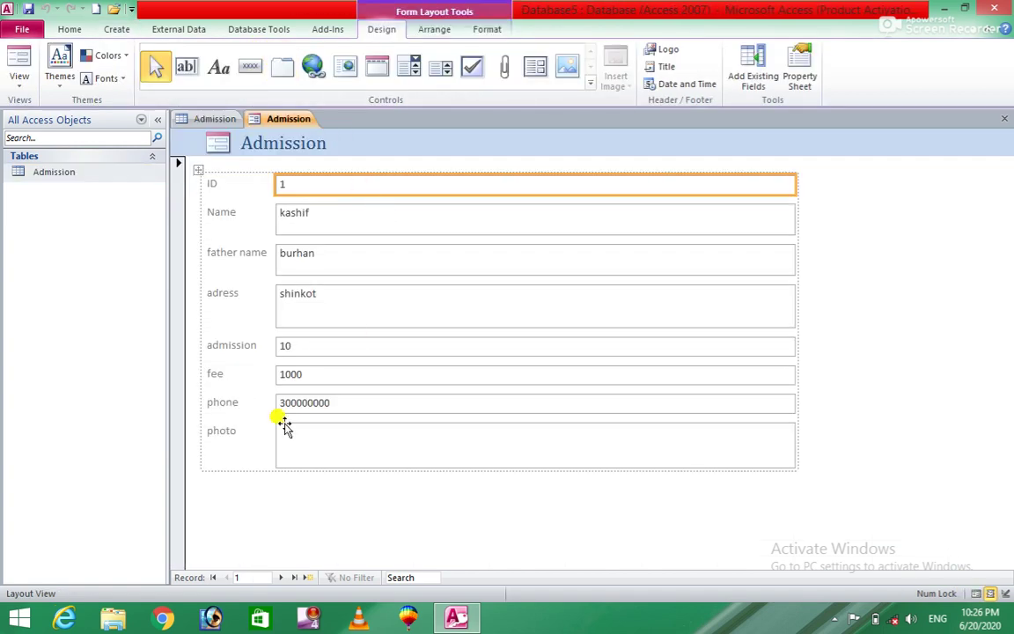
Step: Return from the form's photo field to the Admission table datasheet and close it, leaving the form open
click(327, 453)
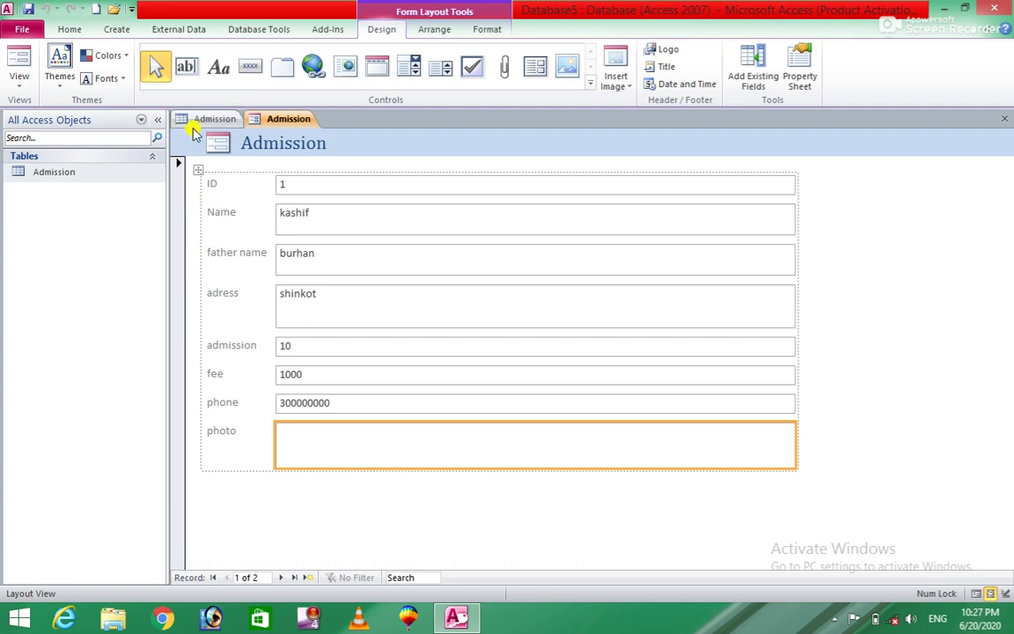
click(216, 120)
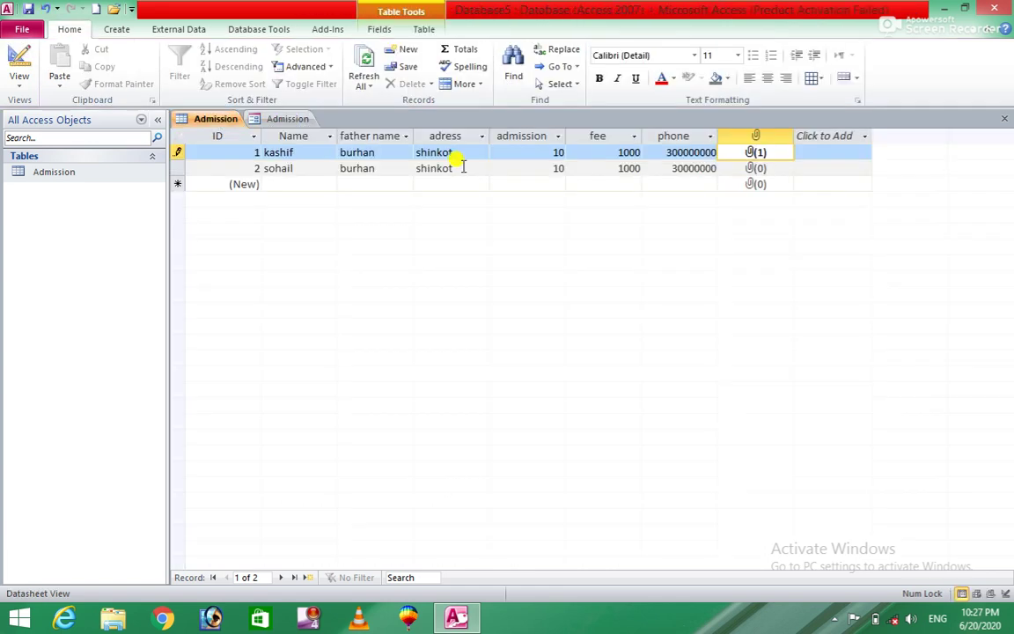
click(1004, 118)
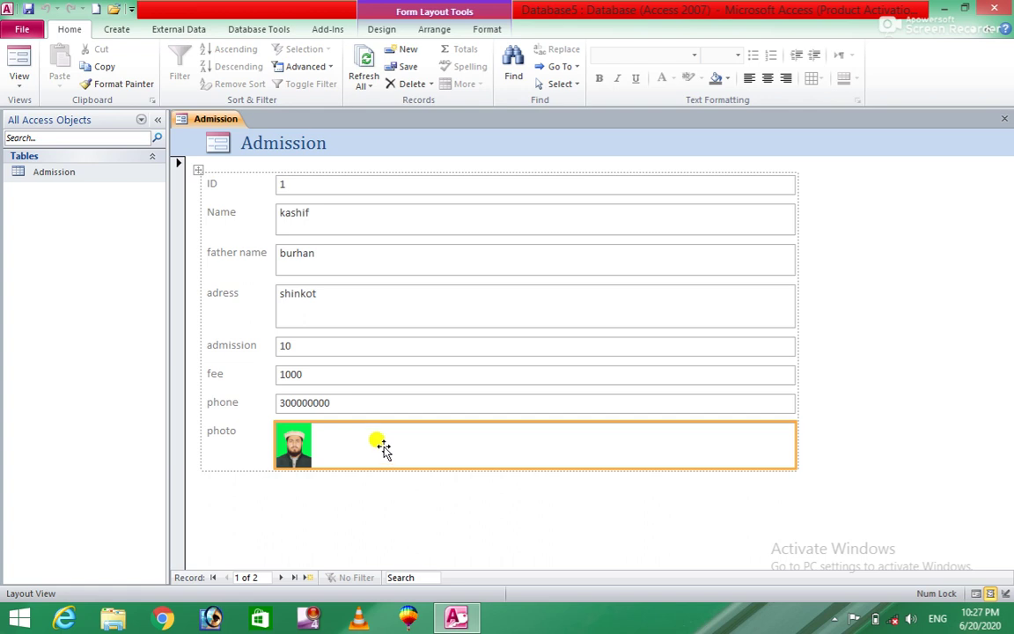
Step: Narrow the Admission form's whole field layout to about half its width, and delete all of its fields and labels
click(738, 346)
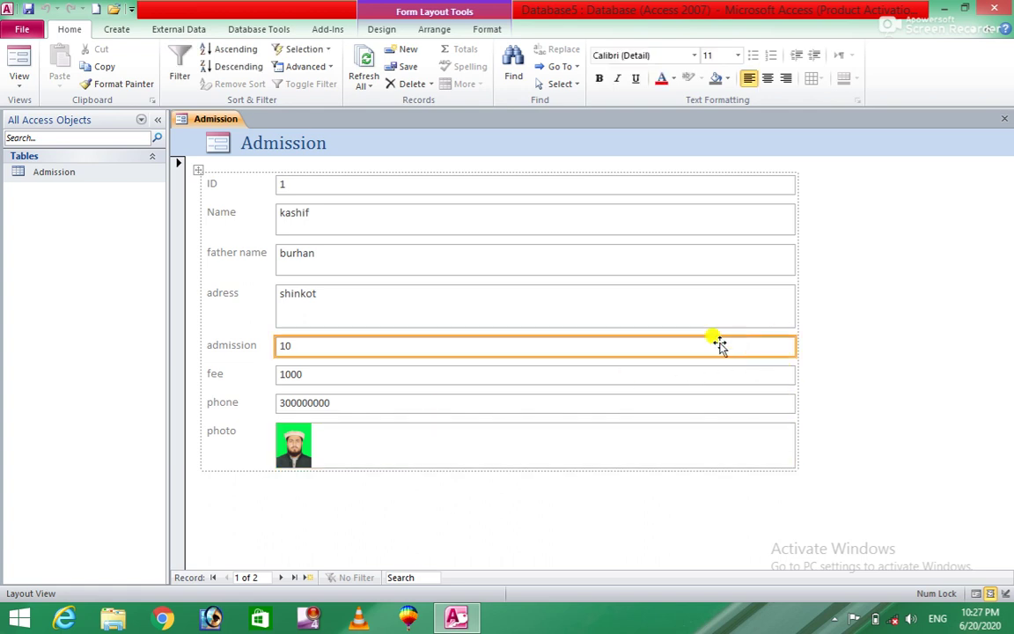
click(198, 170)
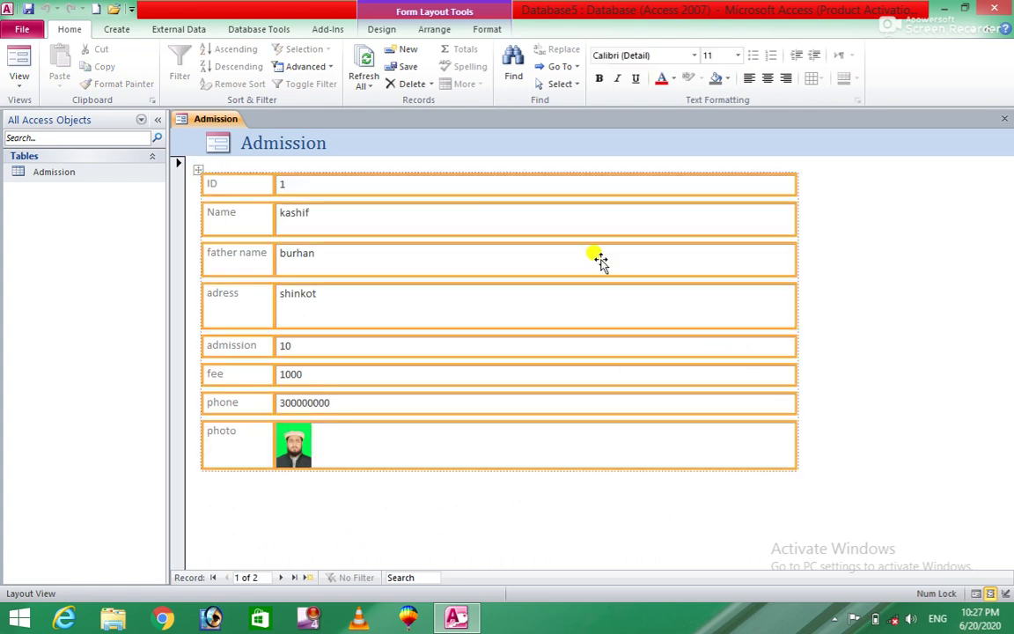
drag(795, 261, 436, 265)
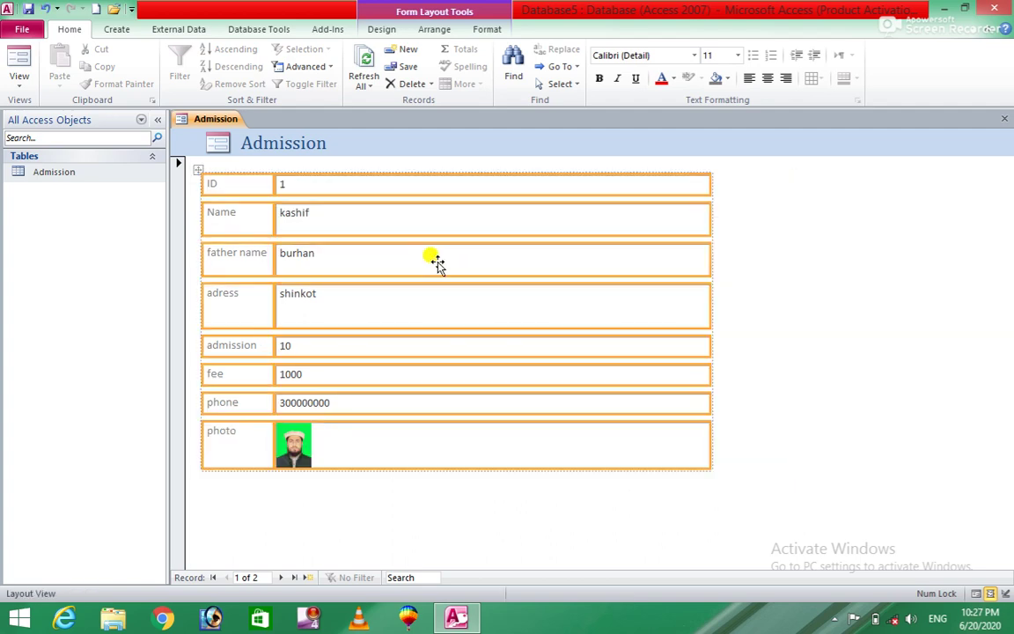
drag(711, 263, 475, 264)
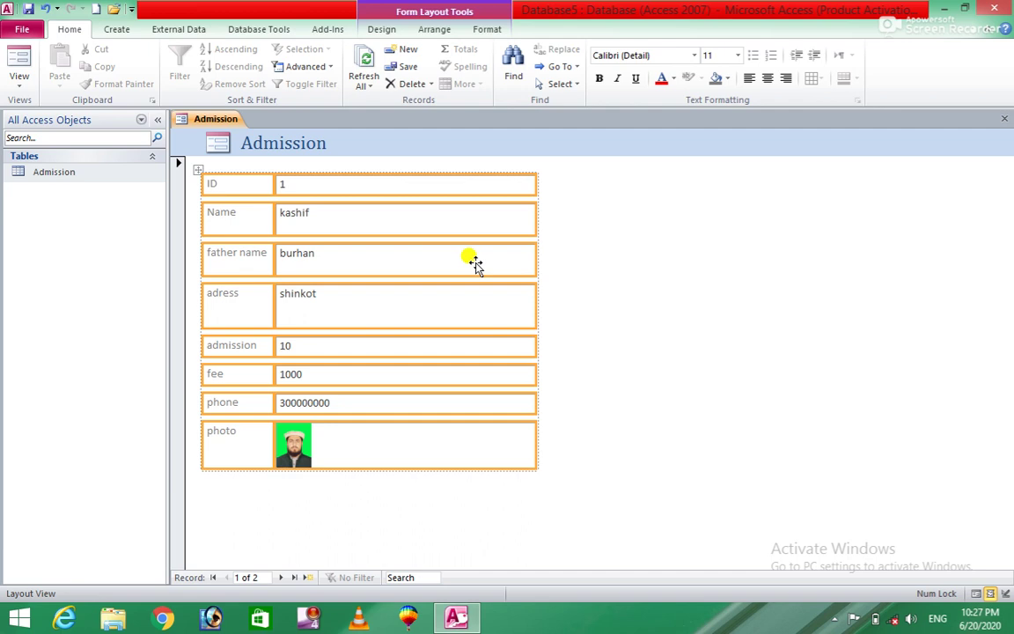
key(Delete)
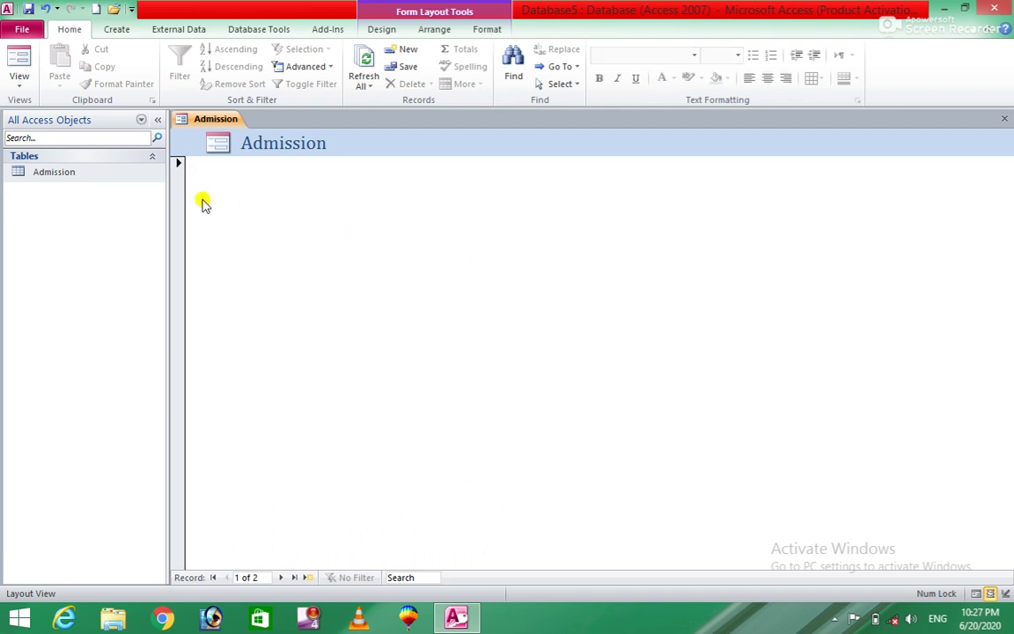
Step: Try twice to create a new form from the Admission table, and close both new forms without saving
click(129, 32)
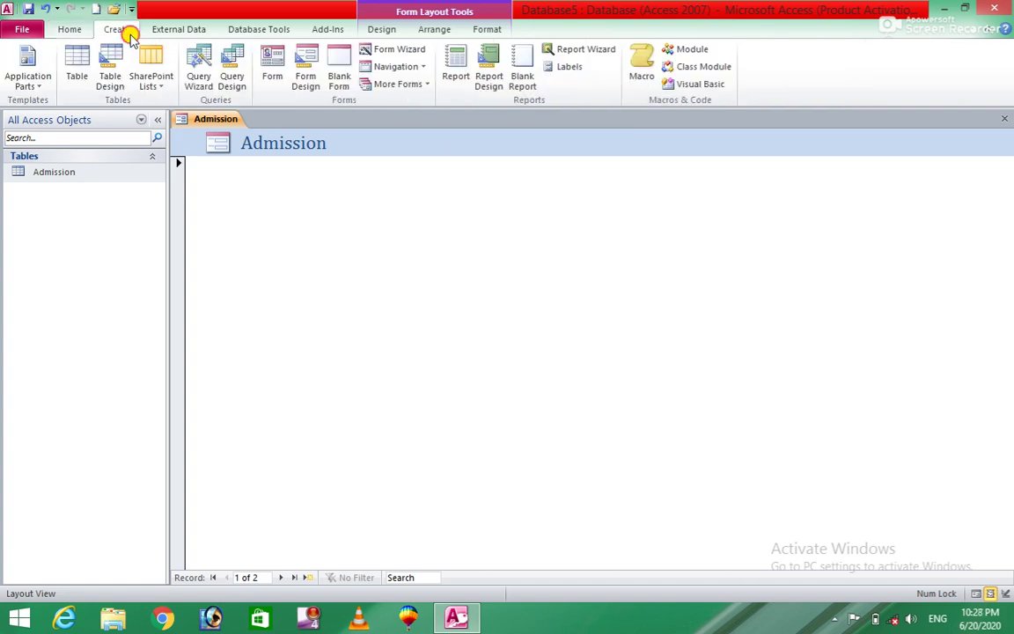
click(272, 71)
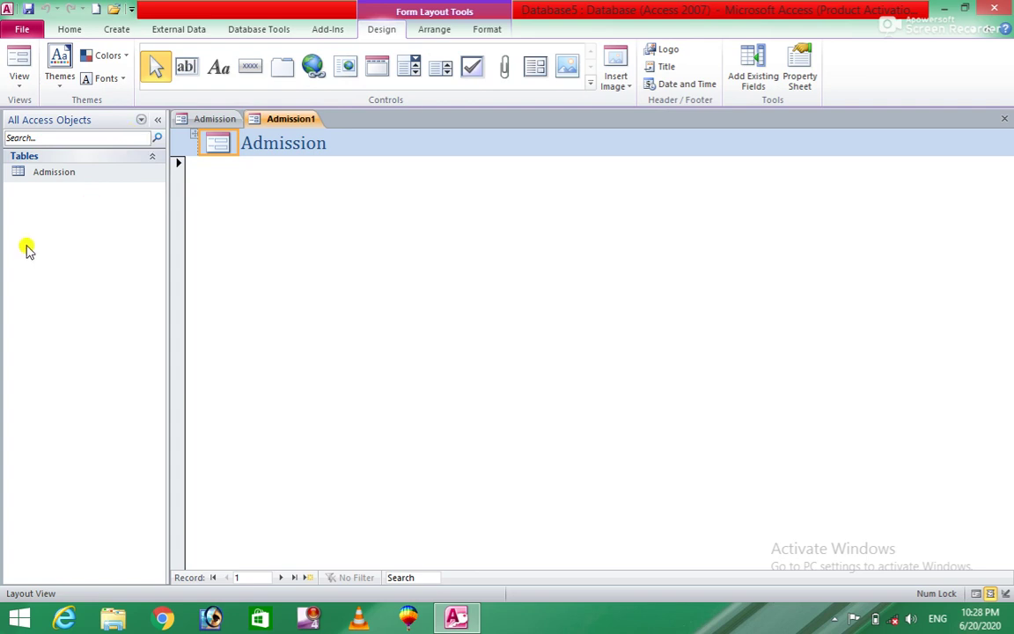
click(78, 173)
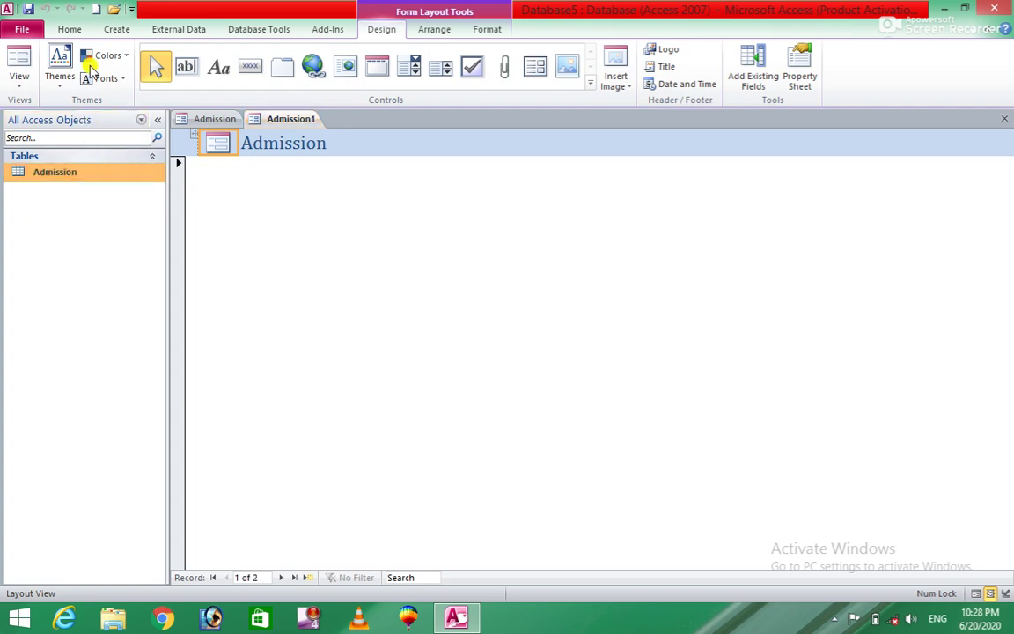
click(117, 31)
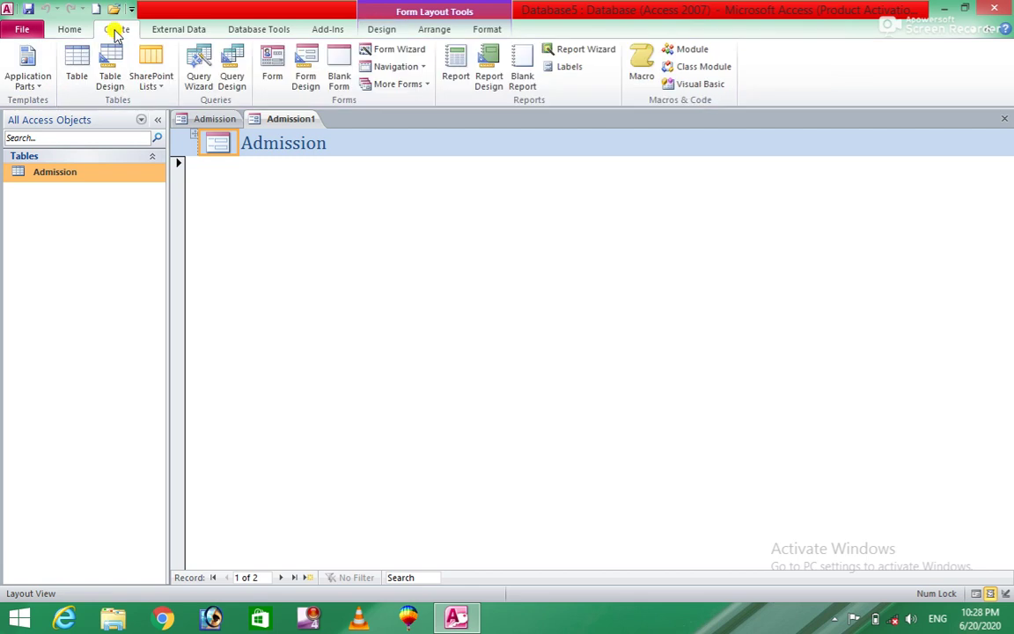
click(272, 72)
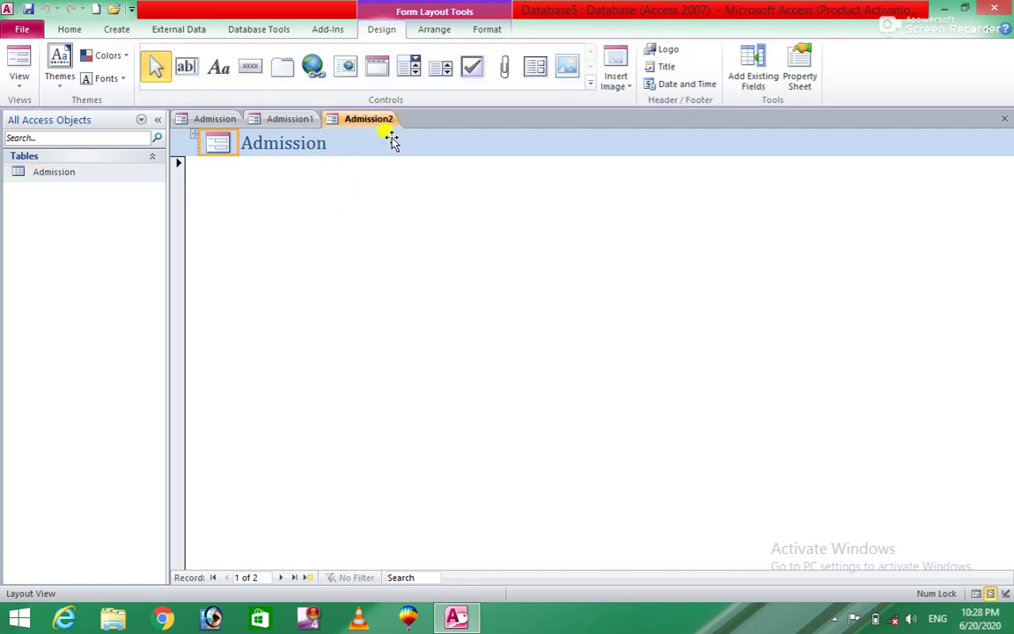
click(1004, 119)
click(521, 349)
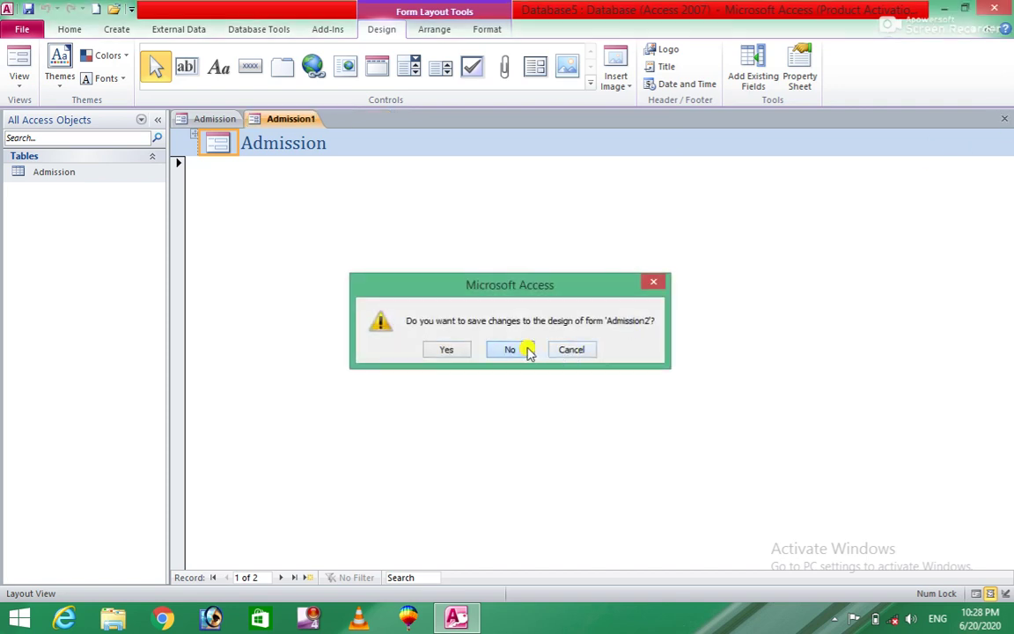
click(1004, 118)
click(520, 350)
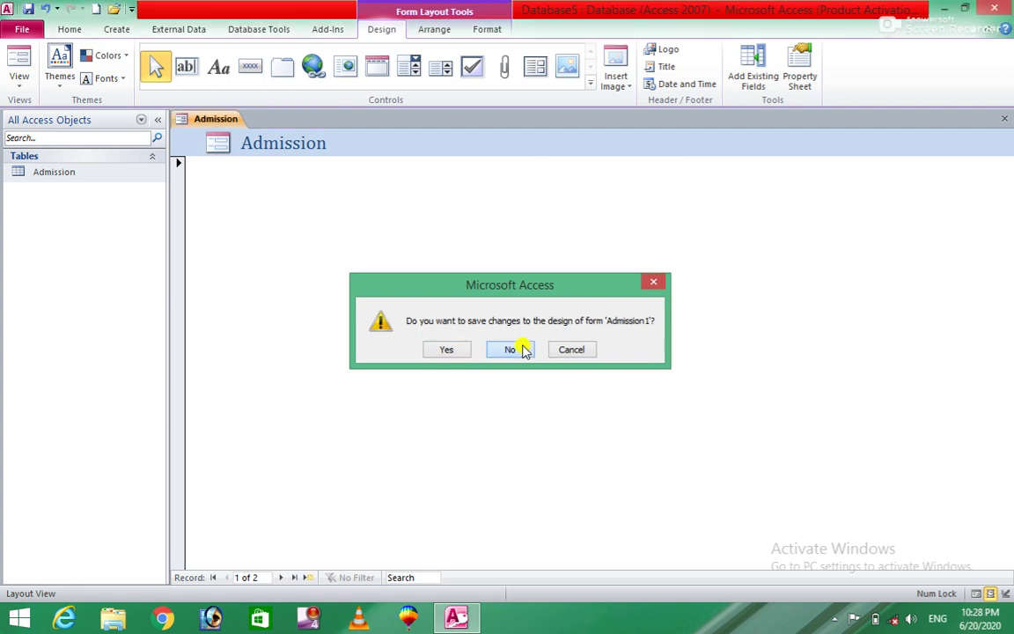
Step: Open the Admission table and create a new form from it
click(72, 173)
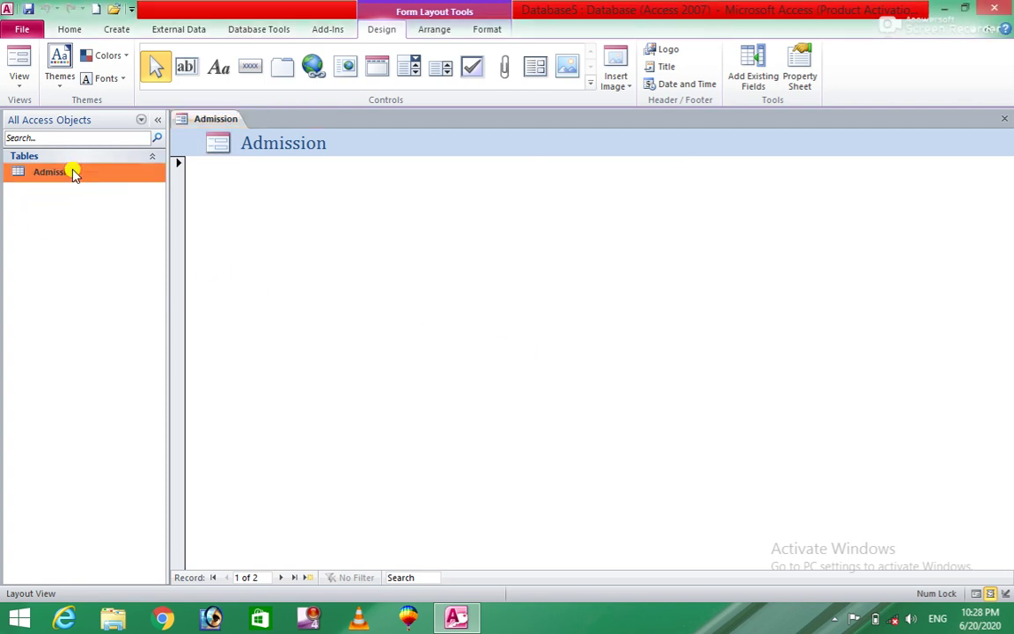
double_click(72, 173)
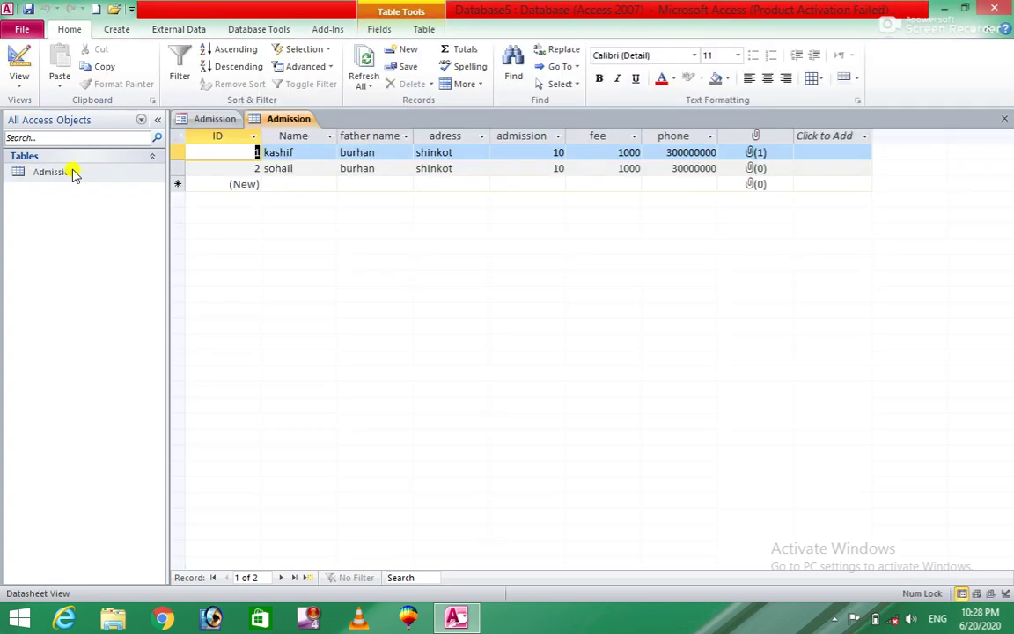
click(114, 29)
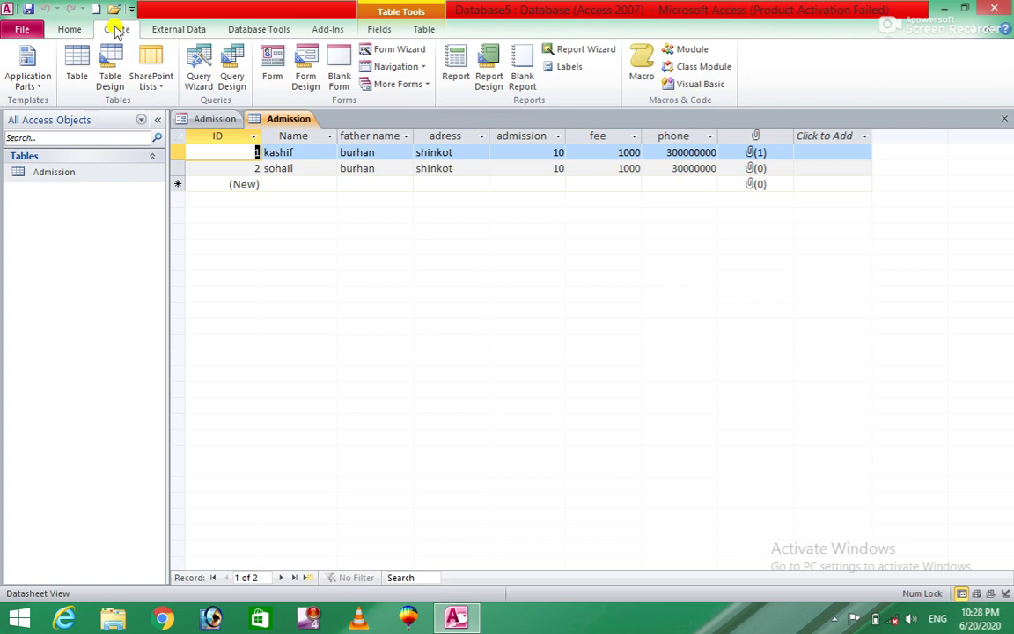
click(268, 67)
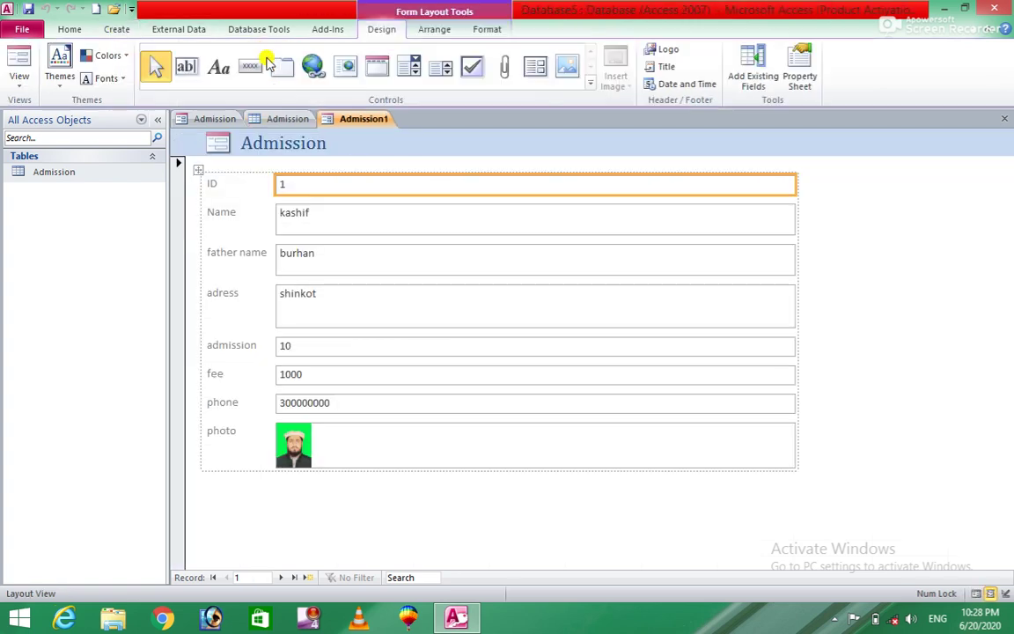
Step: Close the new form and save it under the name Admissionform
click(1004, 118)
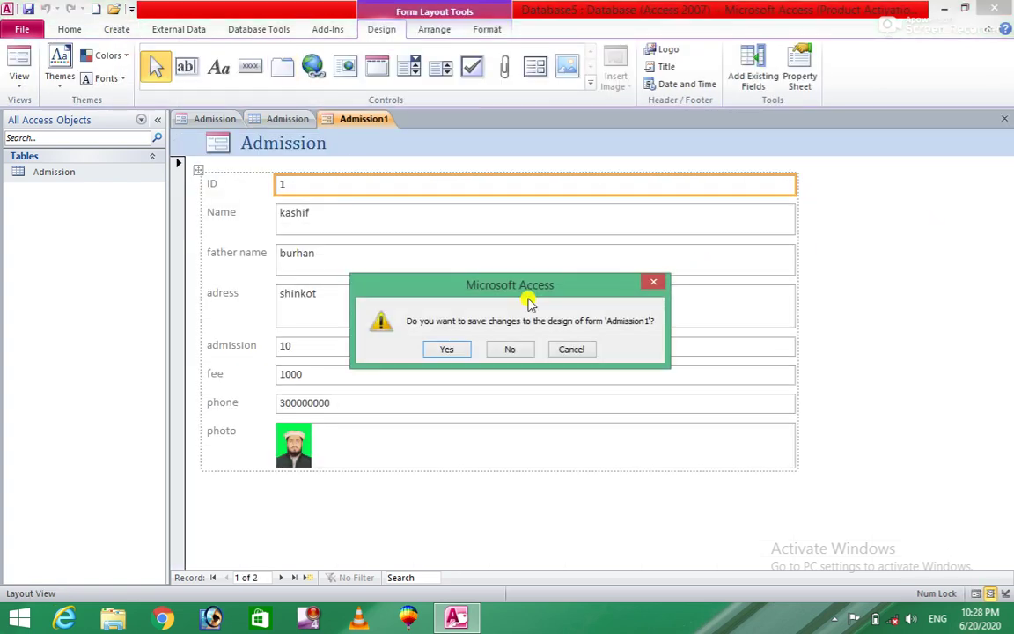
click(446, 348)
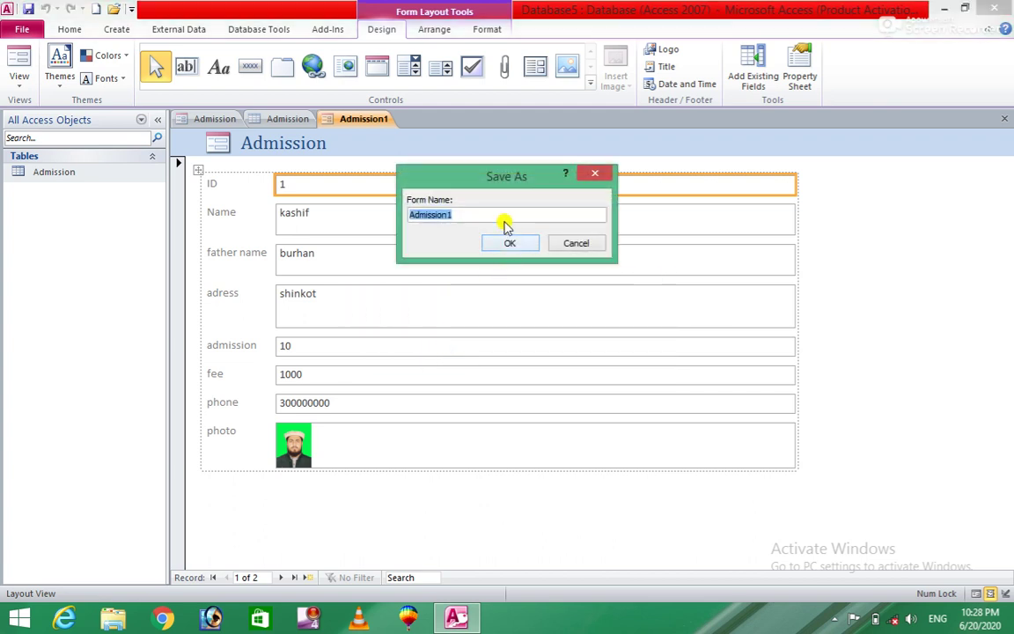
click(504, 215)
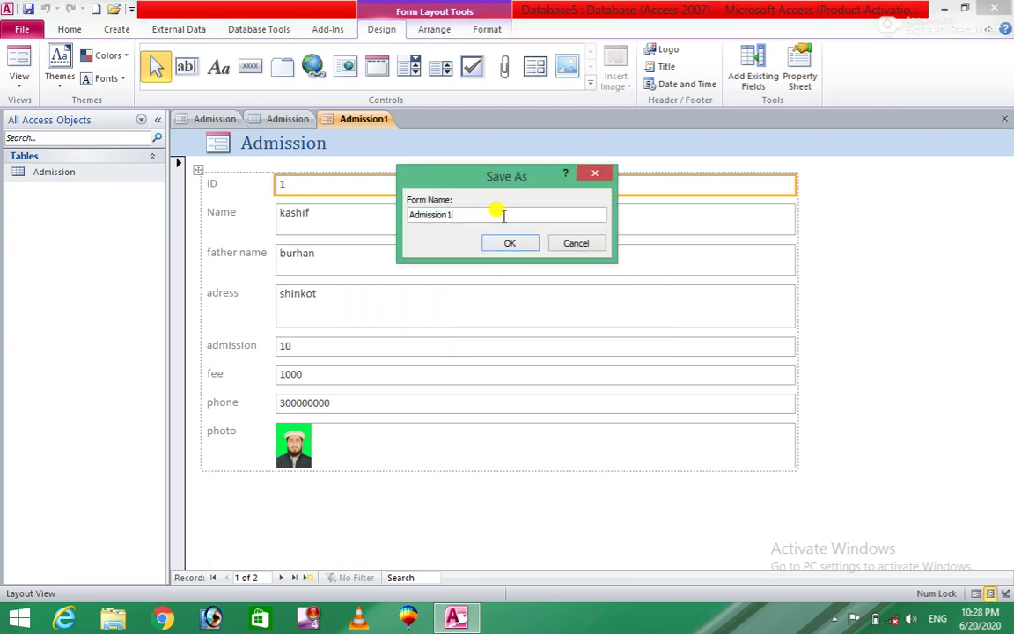
key(BackSpace)
click(516, 244)
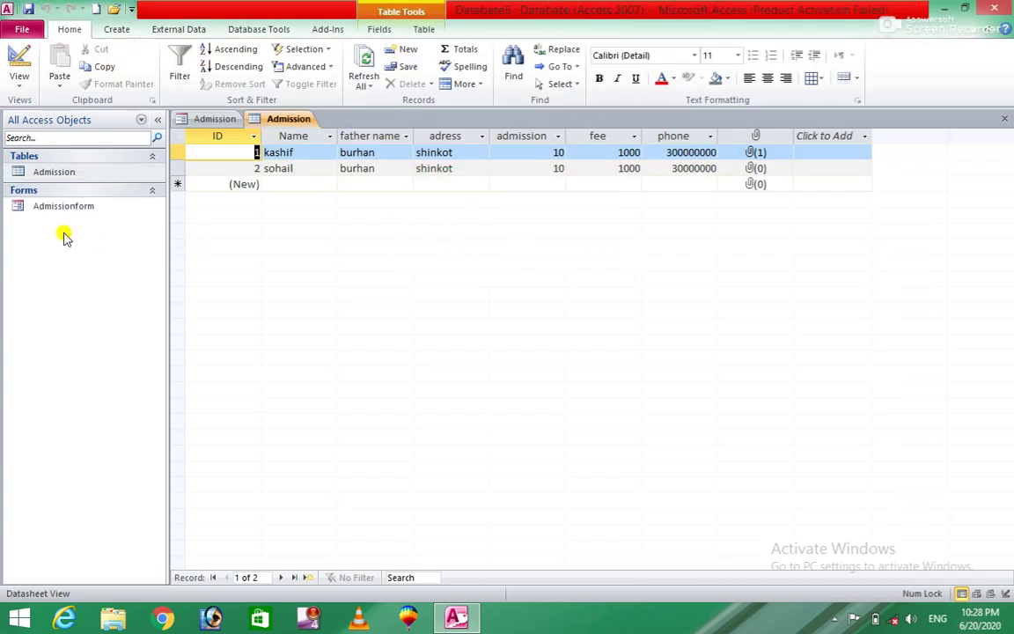
Step: Open Admissionform to check its fields and photo in Form View, and close it
double_click(80, 206)
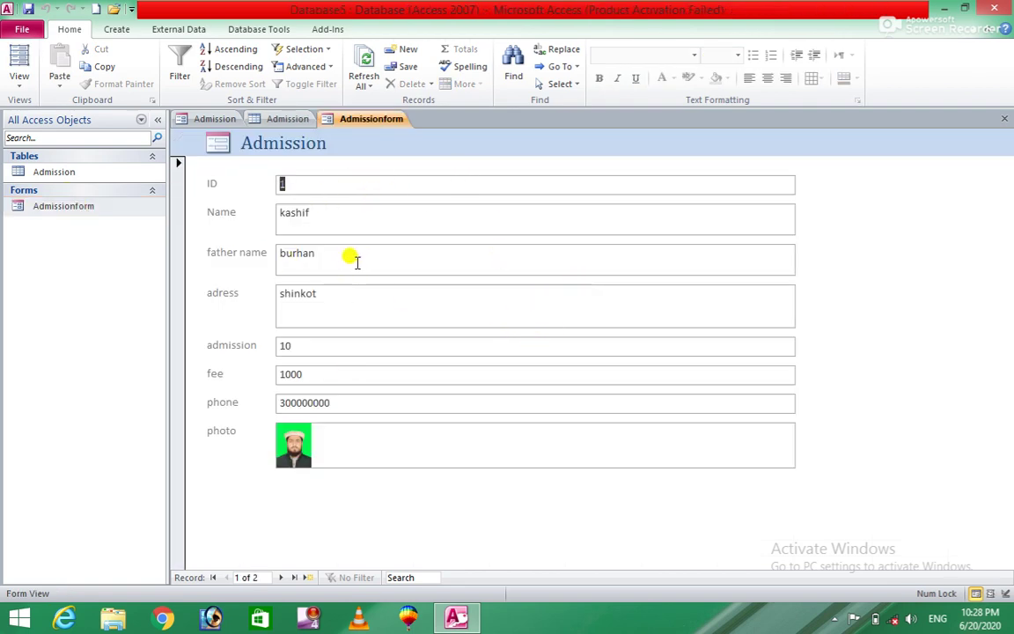
click(119, 29)
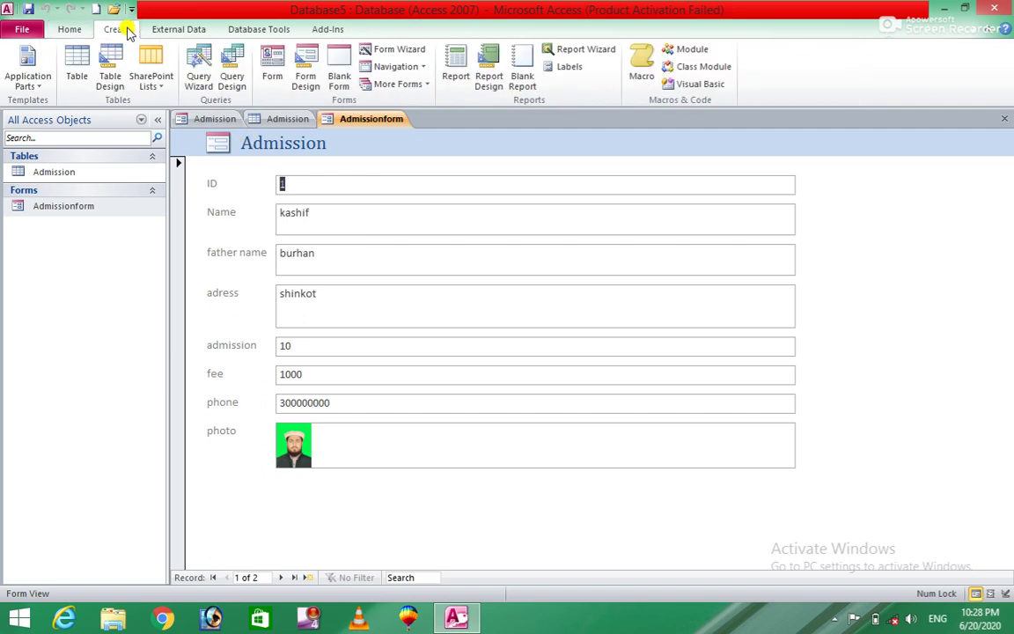
click(419, 455)
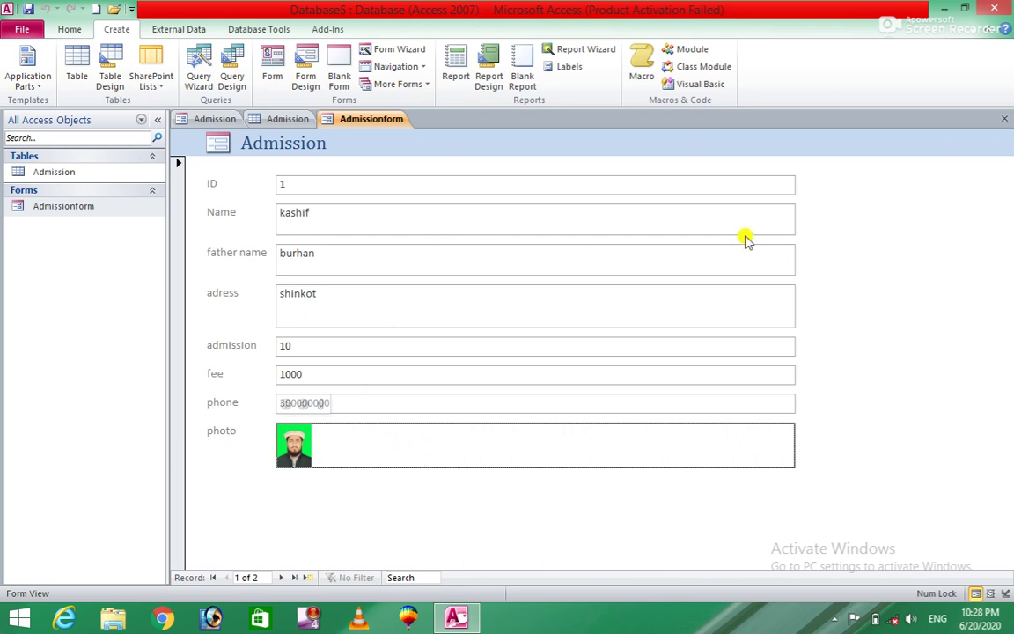
click(776, 255)
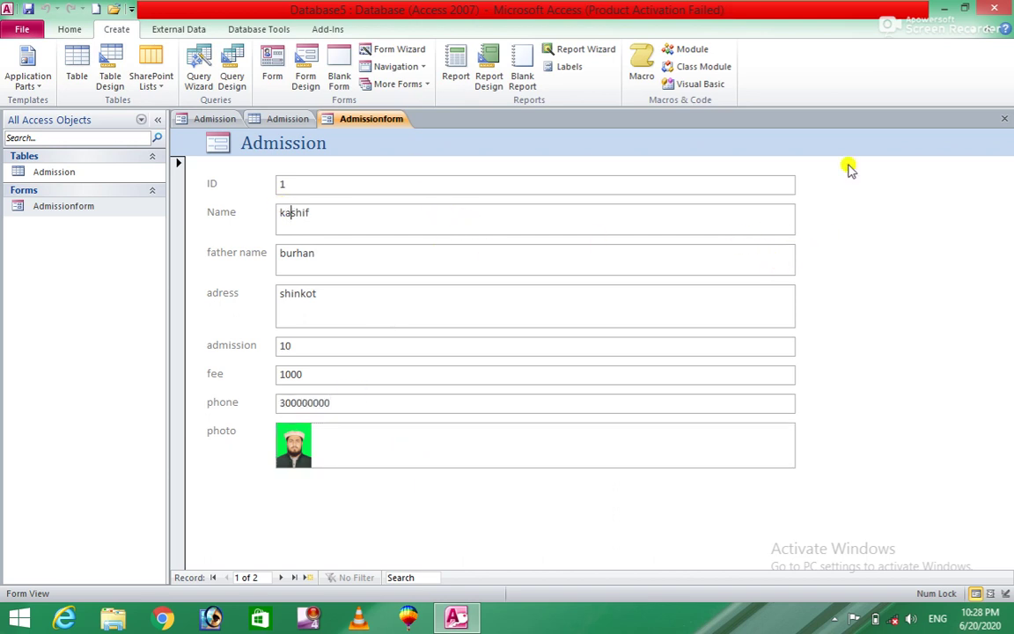
click(1004, 117)
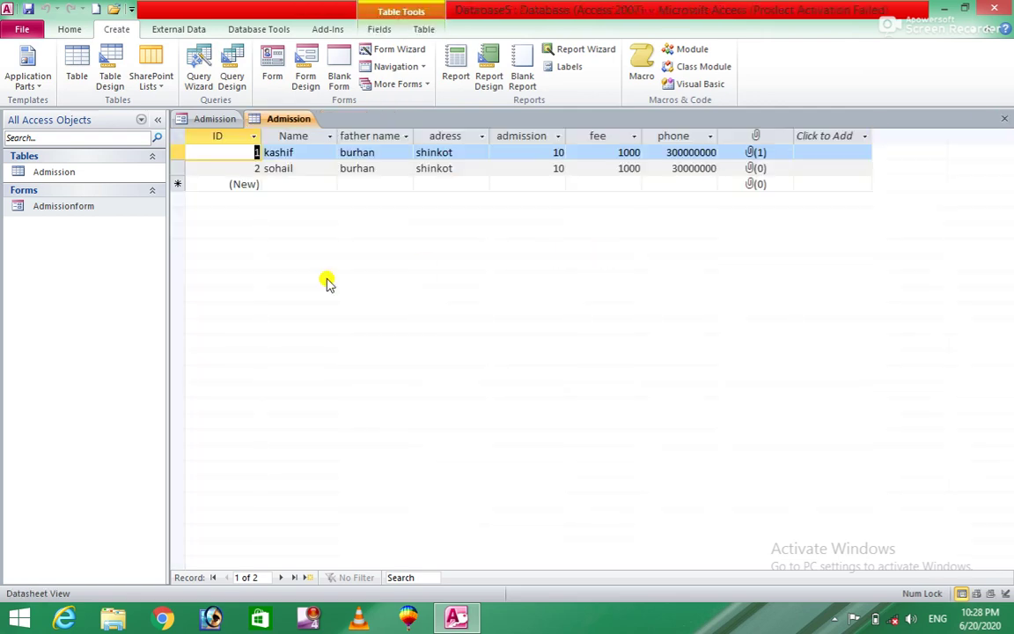
Step: In Admissionform's Design View, narrow the whole field layout to about the 3.5-inch mark, and delete all of its fields and labels
click(86, 206)
right_click(85, 206)
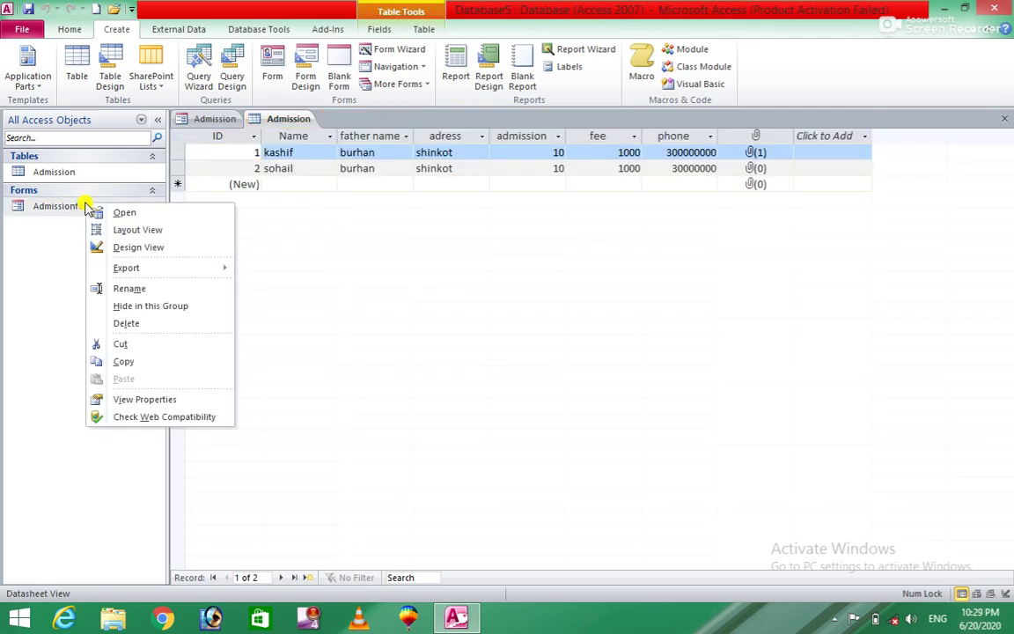
click(138, 247)
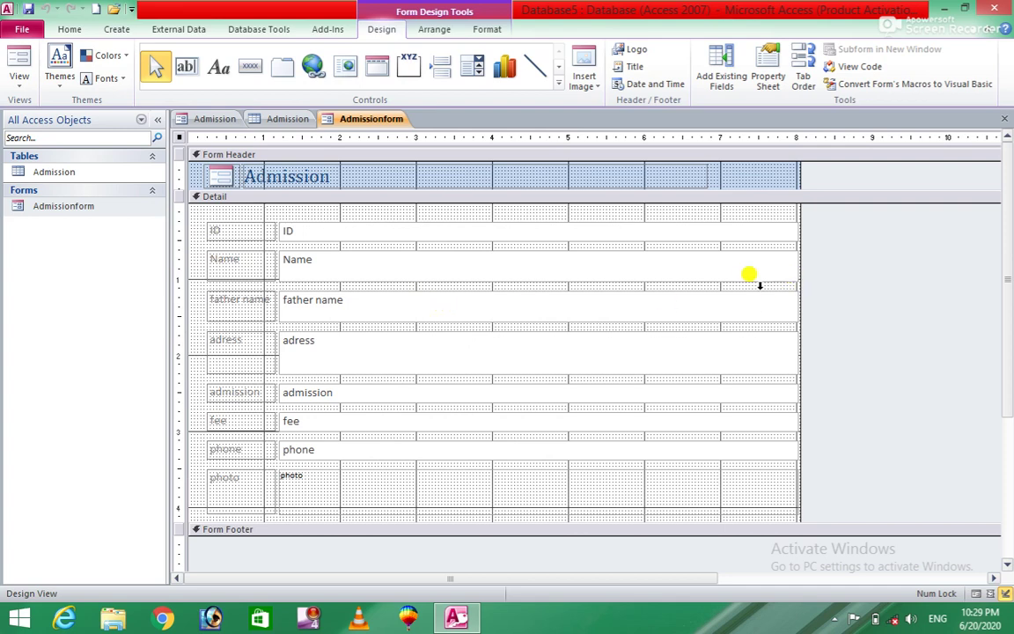
click(721, 276)
click(194, 212)
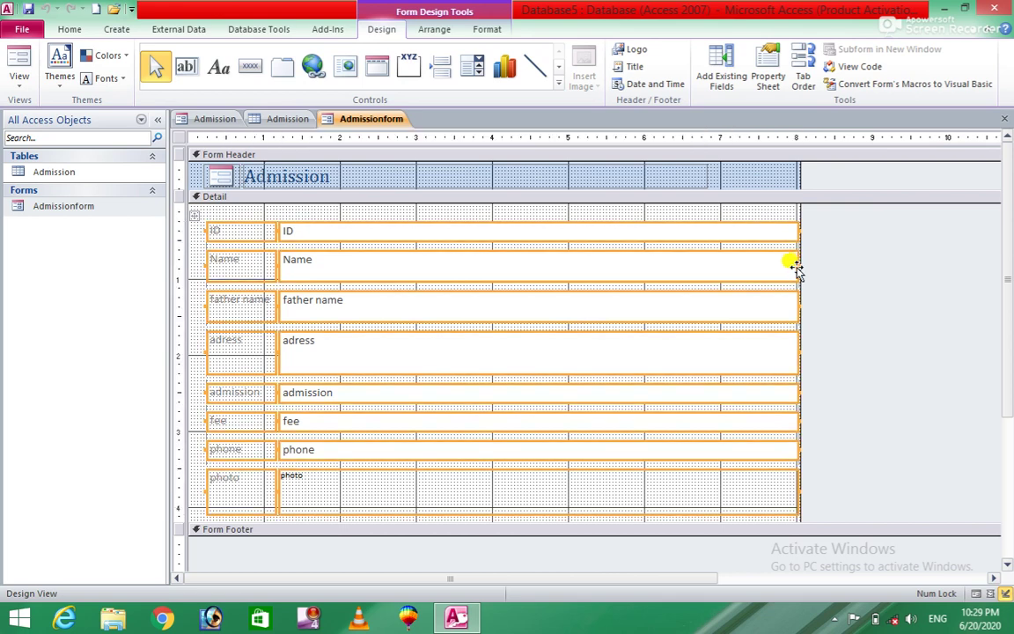
drag(798, 266, 458, 319)
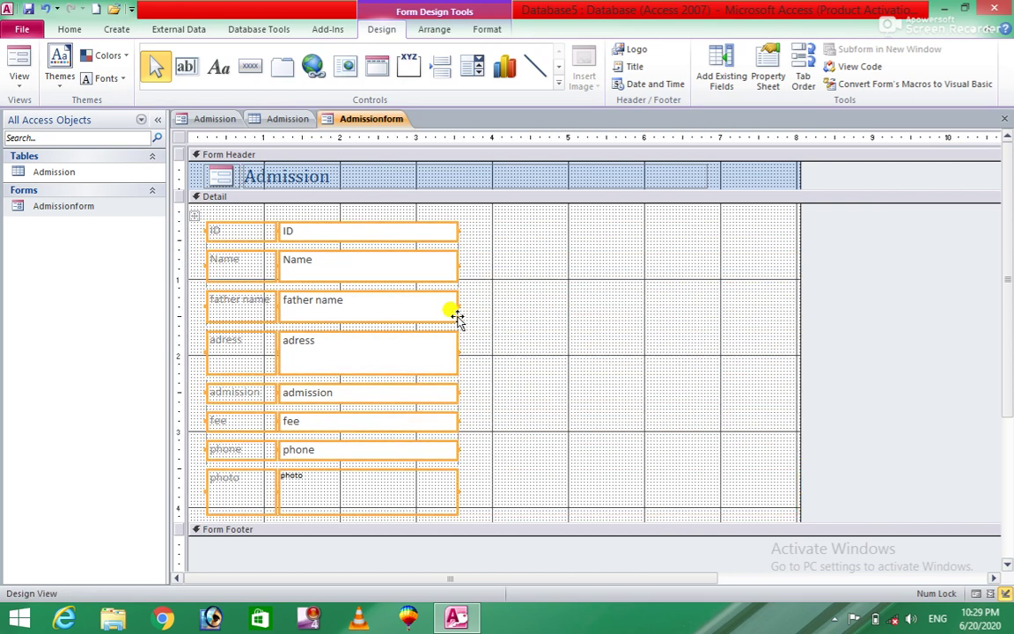
key(Delete)
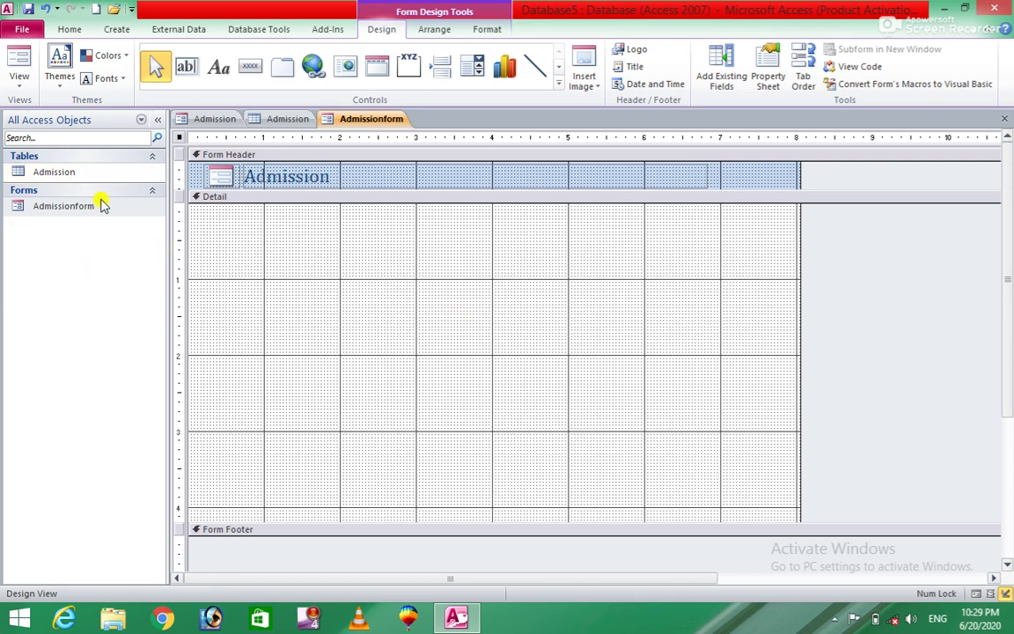
Step: Draw a text box about 2 inches wide near the top of the Detail section, and position it level with its label
click(187, 70)
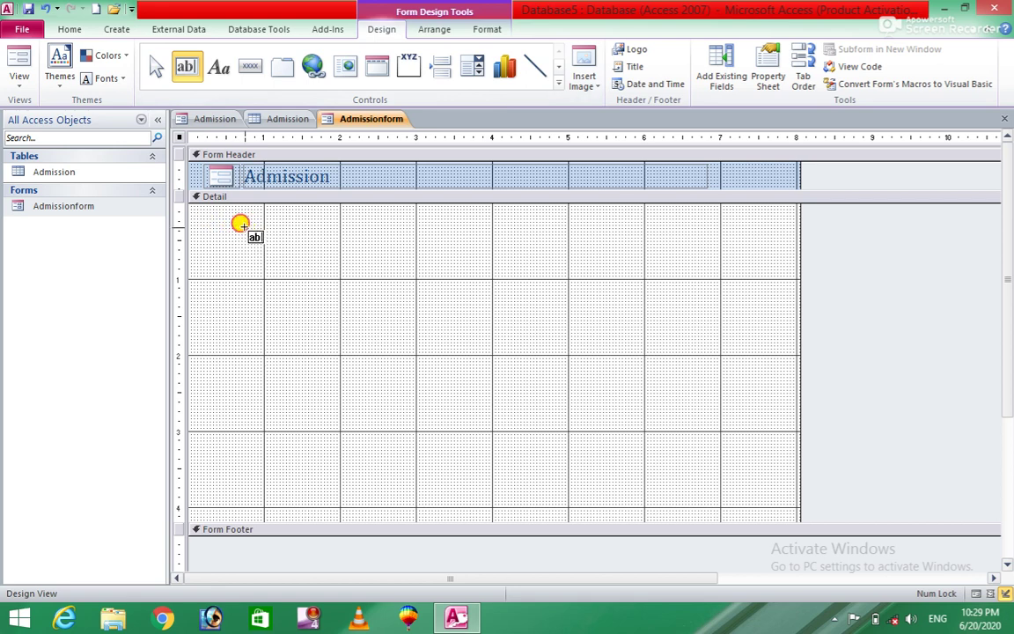
drag(245, 229, 396, 254)
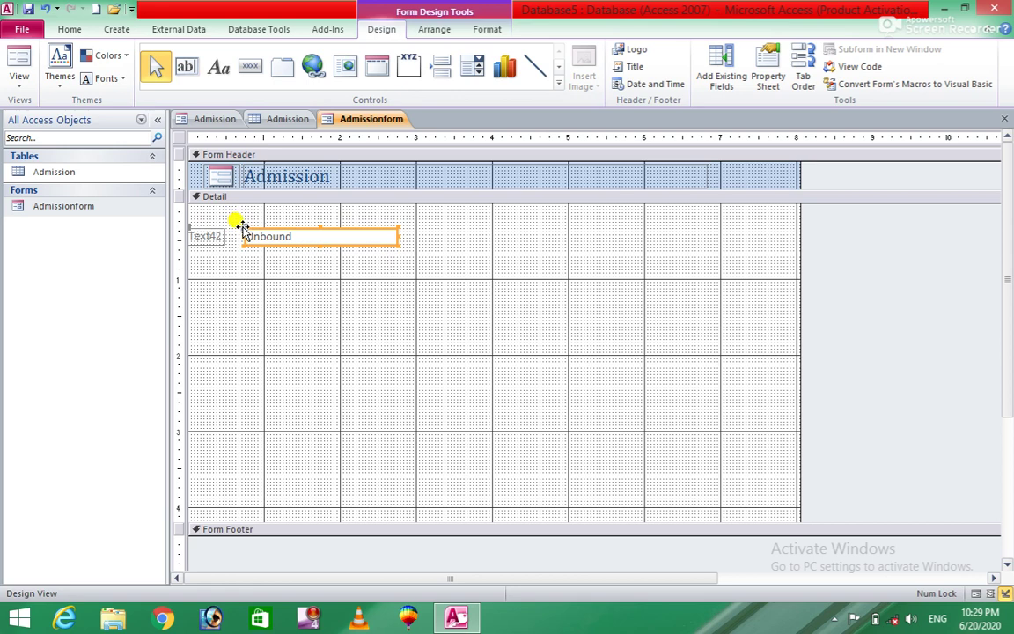
drag(242, 227, 282, 223)
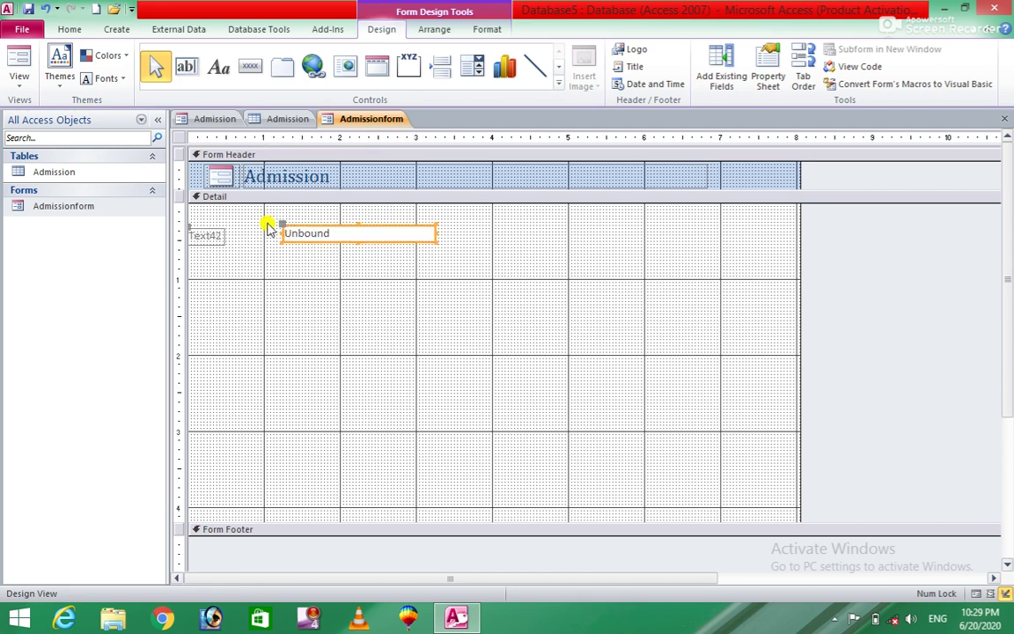
click(198, 234)
drag(191, 231, 220, 229)
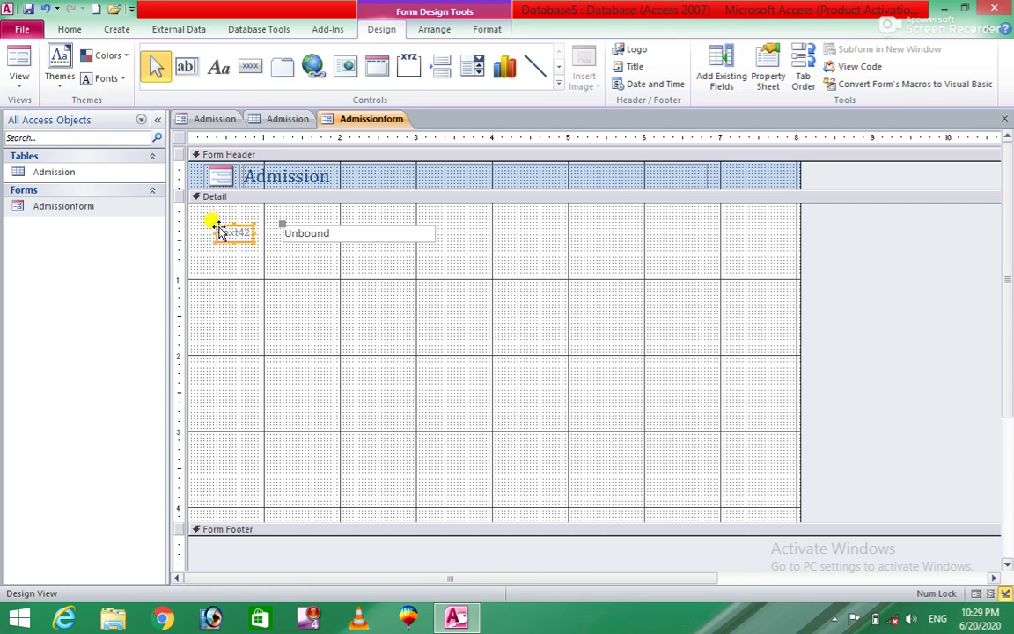
click(354, 231)
drag(483, 254, 199, 218)
click(260, 233)
drag(261, 234, 261, 230)
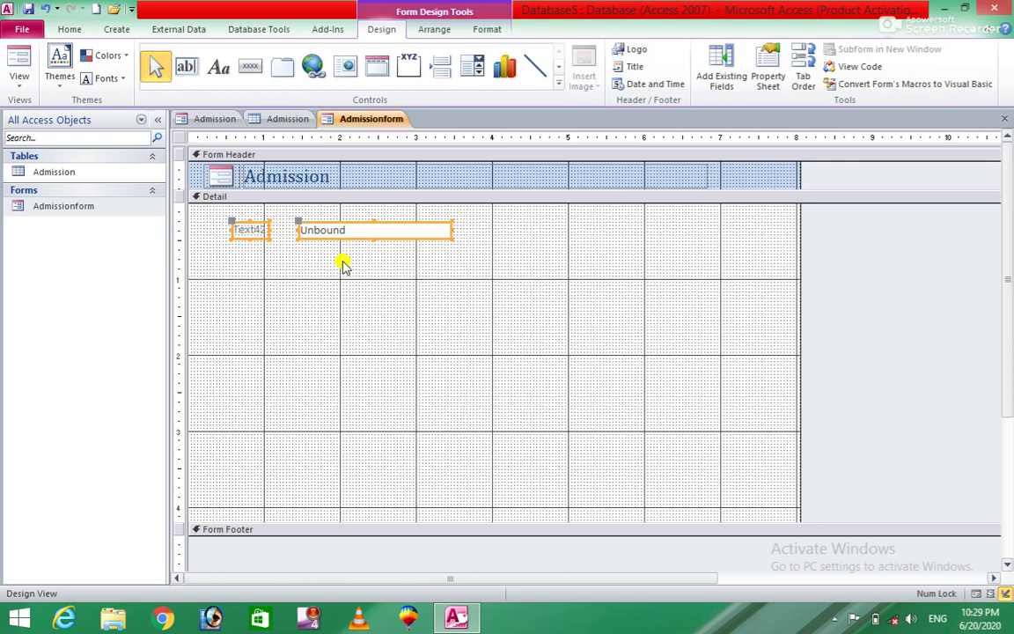
Step: Paste five copies of the text box and its label in a column below the original
key(ctrl+v)
key(ctrl+v)
key(ctrl+v)
key(ctrl+v)
key(ctrl+v)
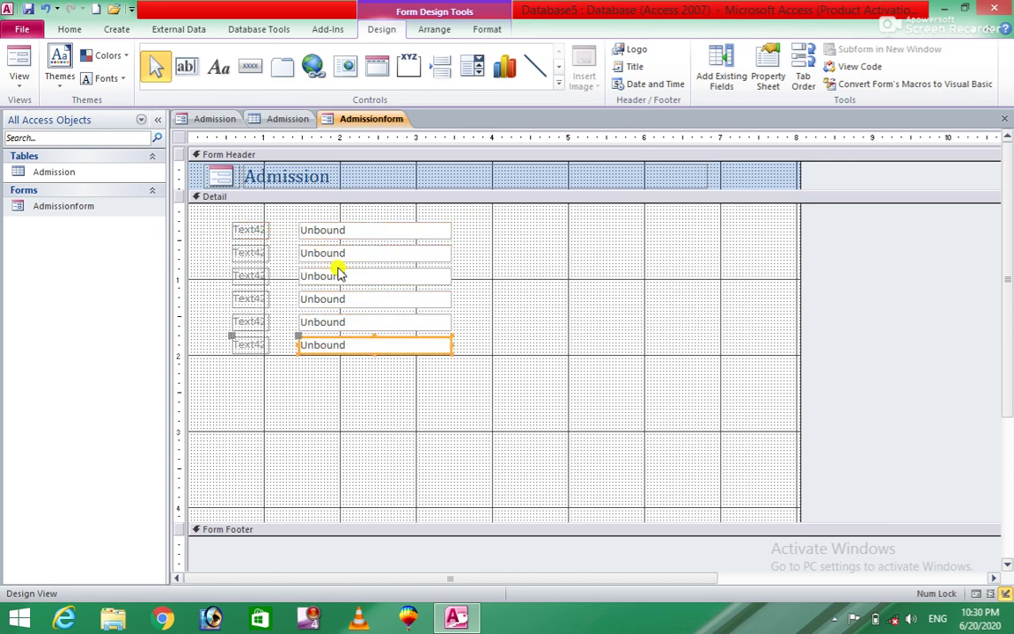
Step: Change the first text box's label to id
click(249, 228)
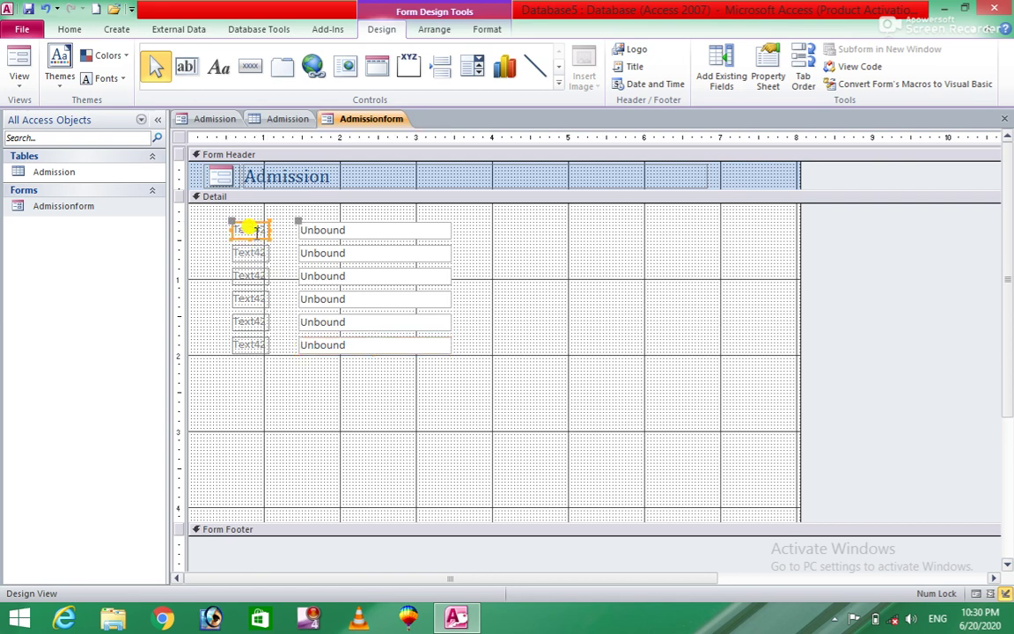
click(259, 226)
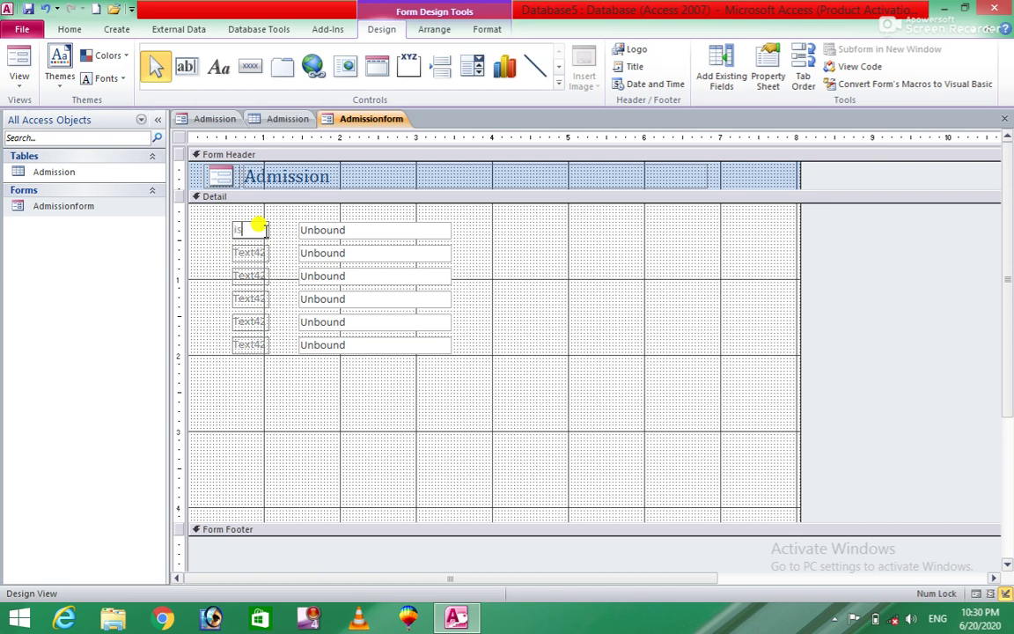
text(Id)
key(Tab)
key(Tab)
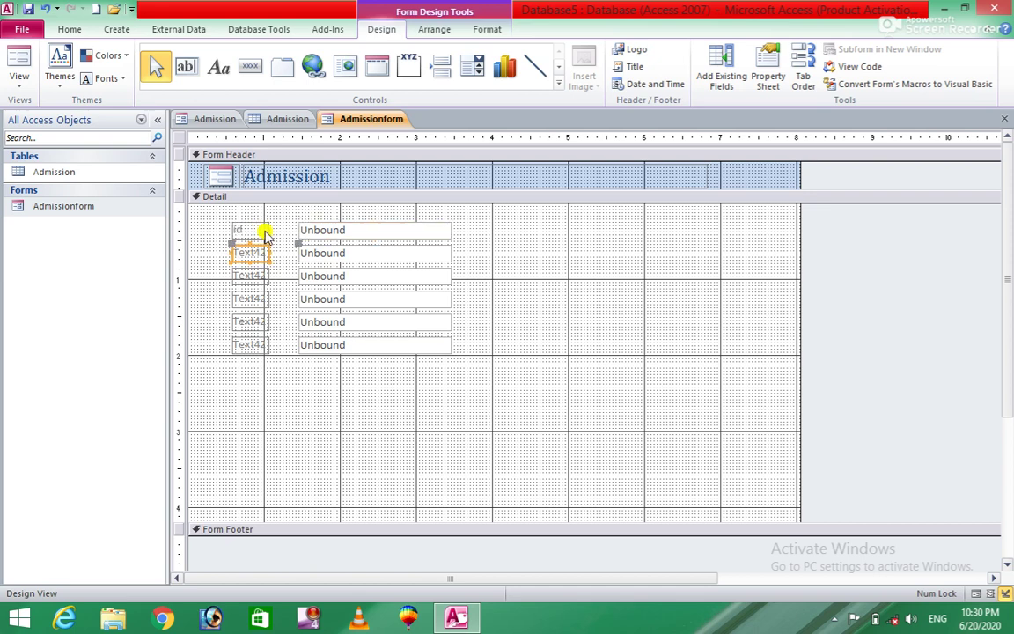
Step: Change the second text box's label to name
text(name)
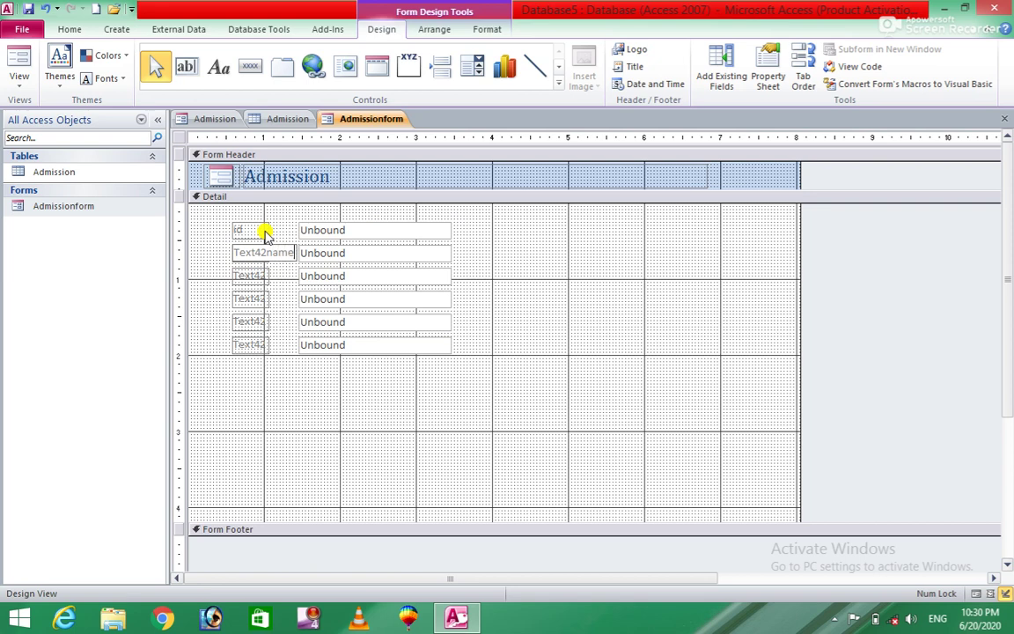
key(BackSpace)
key(BackSpace)
key(BackSpace)
key(BackSpace)
key(BackSpace)
key(BackSpace)
key(BackSpace)
key(BackSpace)
key(BackSpace)
key(BackSpace)
key(Tab)
key(Tab)
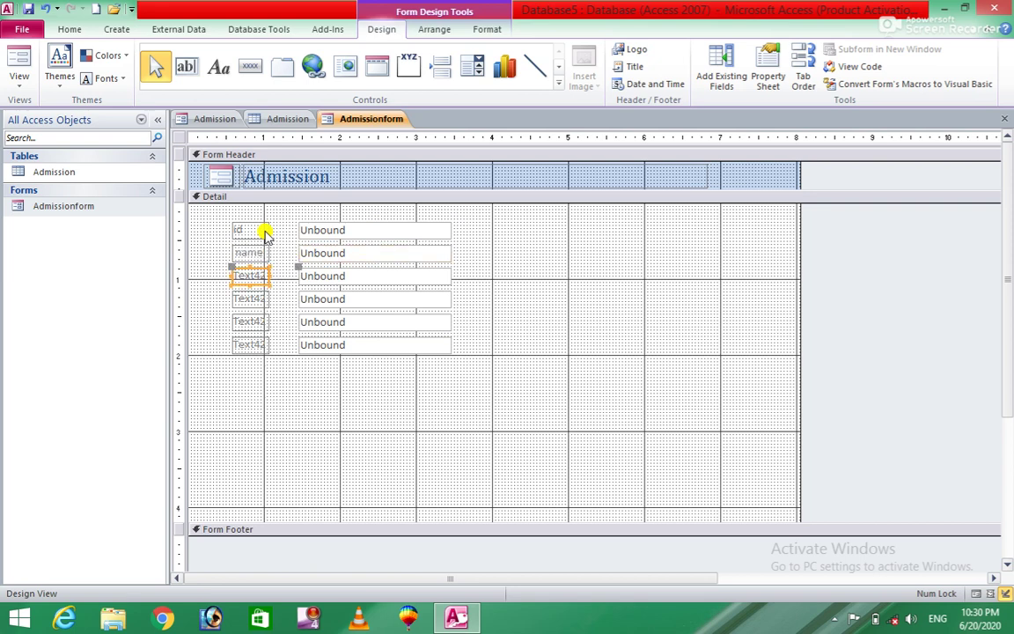
Step: Change the third text box's label to father name and the fourth one's to admission
key(BackSpace)
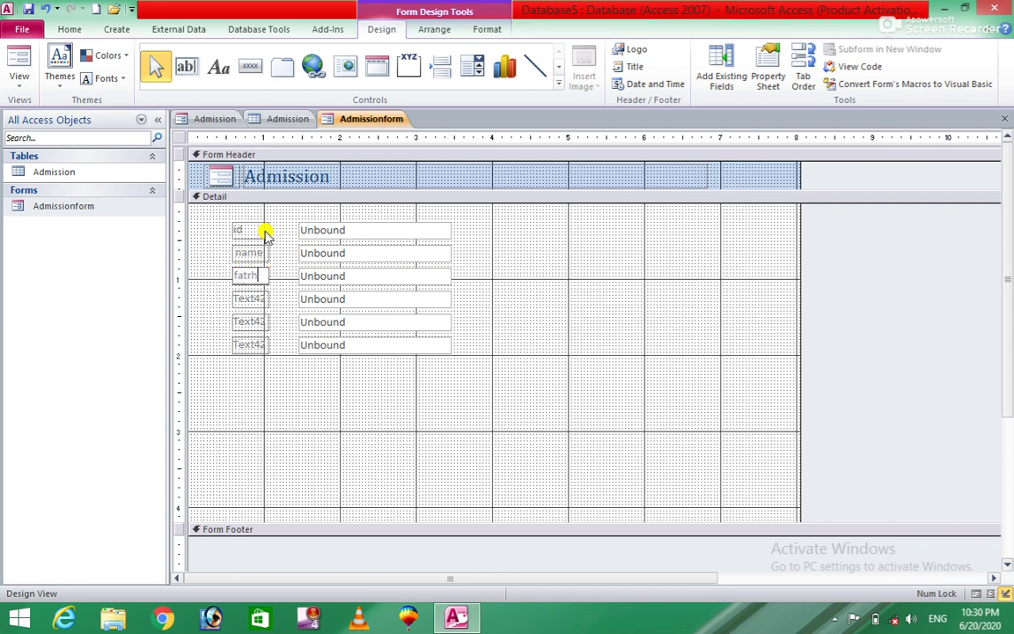
text(father name)
key(Tab)
key(Tab)
key(BackSpace)
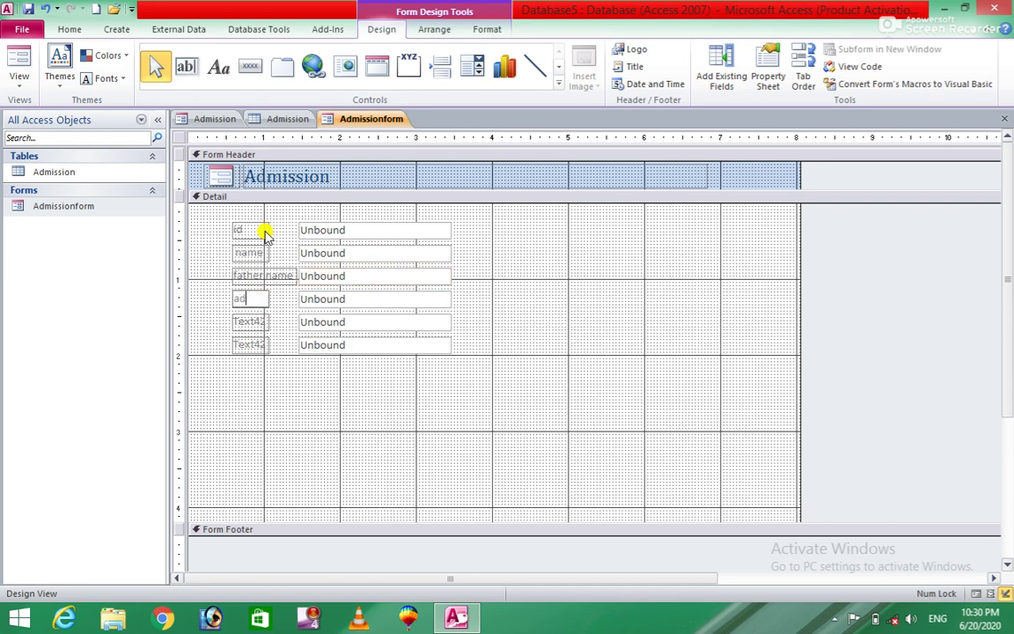
text(admission)
key(Tab)
key(Tab)
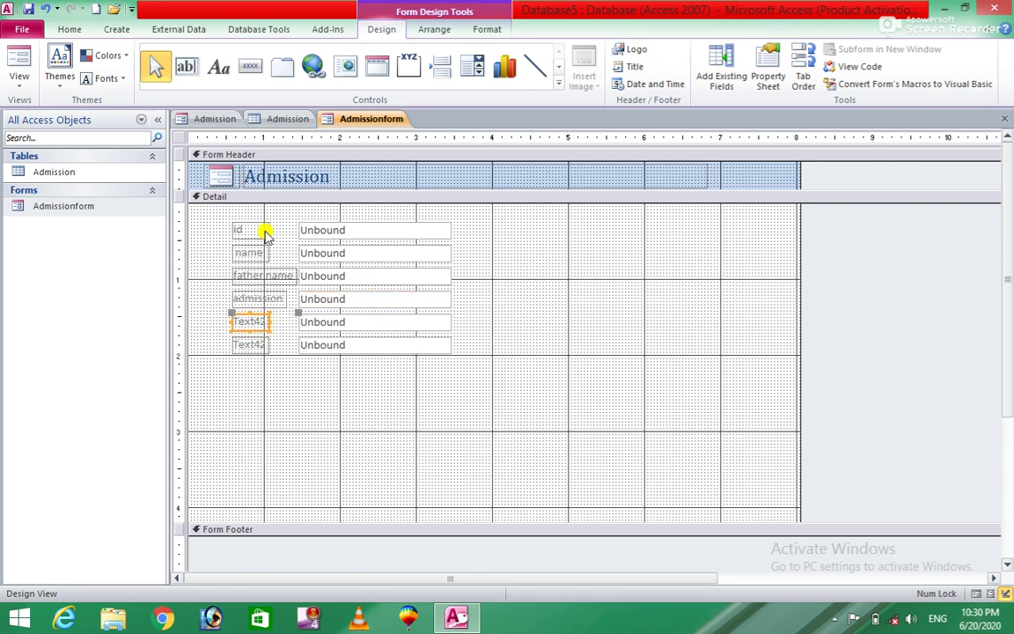
Step: Change the fifth text box's label to fee and the last one's to phone
key(BackSpace)
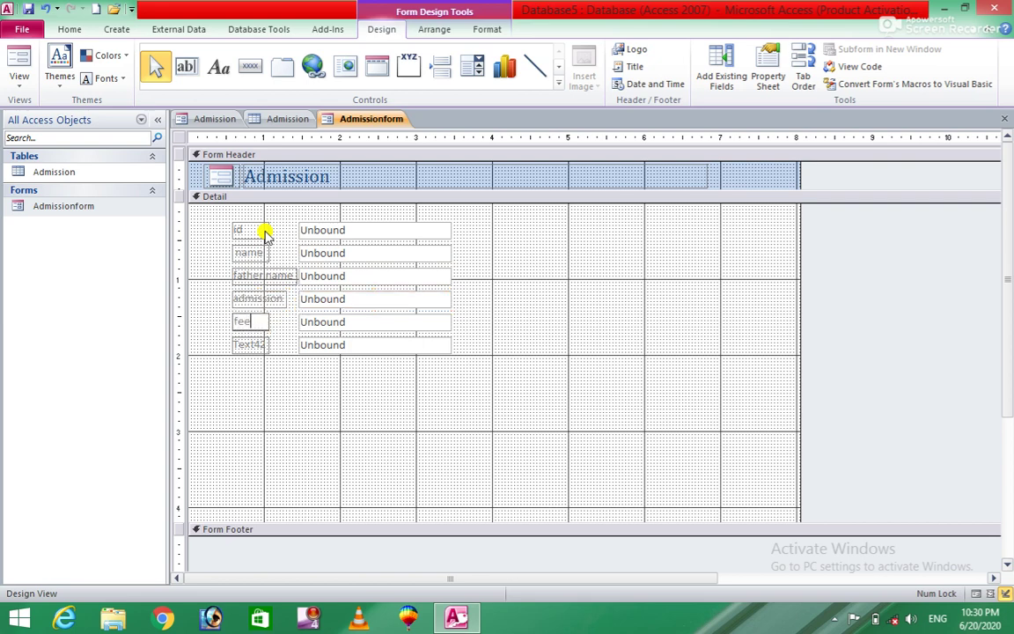
key(Tab)
key(Tab)
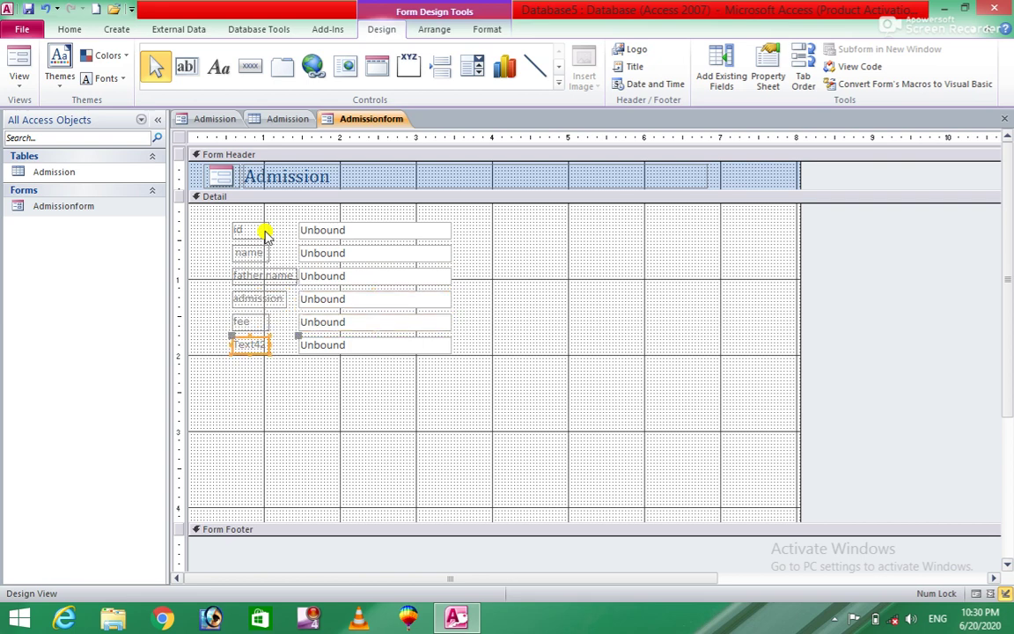
key(BackSpace)
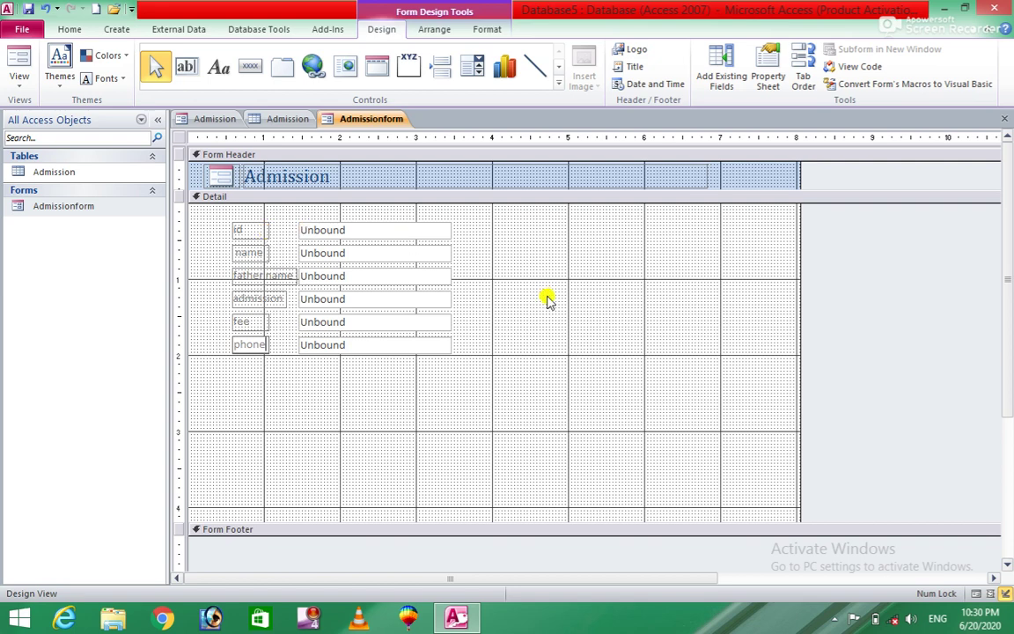
Step: Narrow the id text box to end at about the 2.6 ruler mark, and the name and father name boxes at about 3.1
click(421, 231)
drag(451, 229, 387, 236)
click(414, 255)
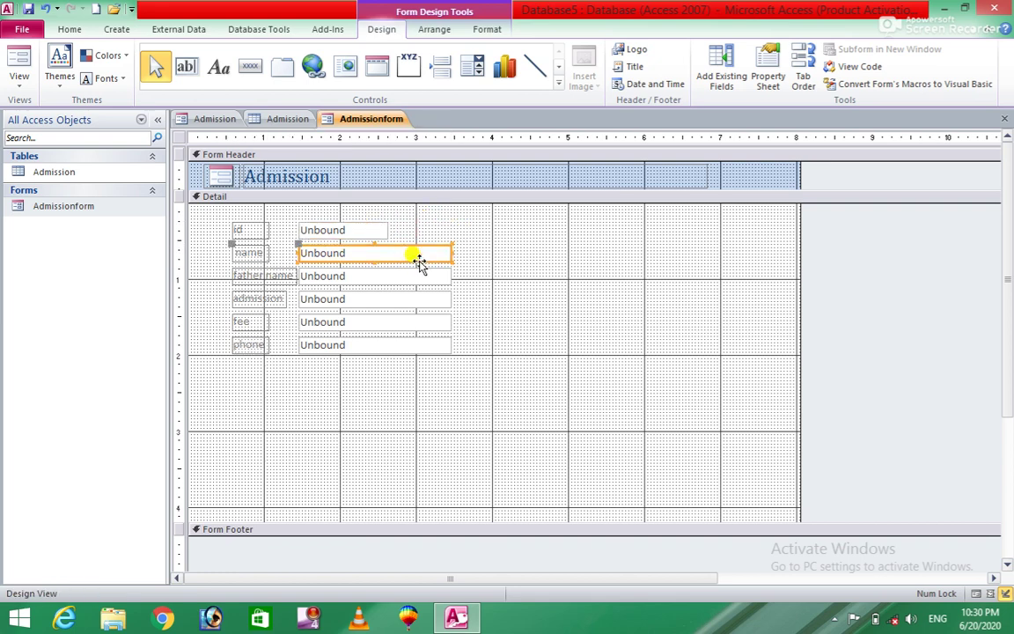
drag(449, 255, 421, 256)
click(438, 276)
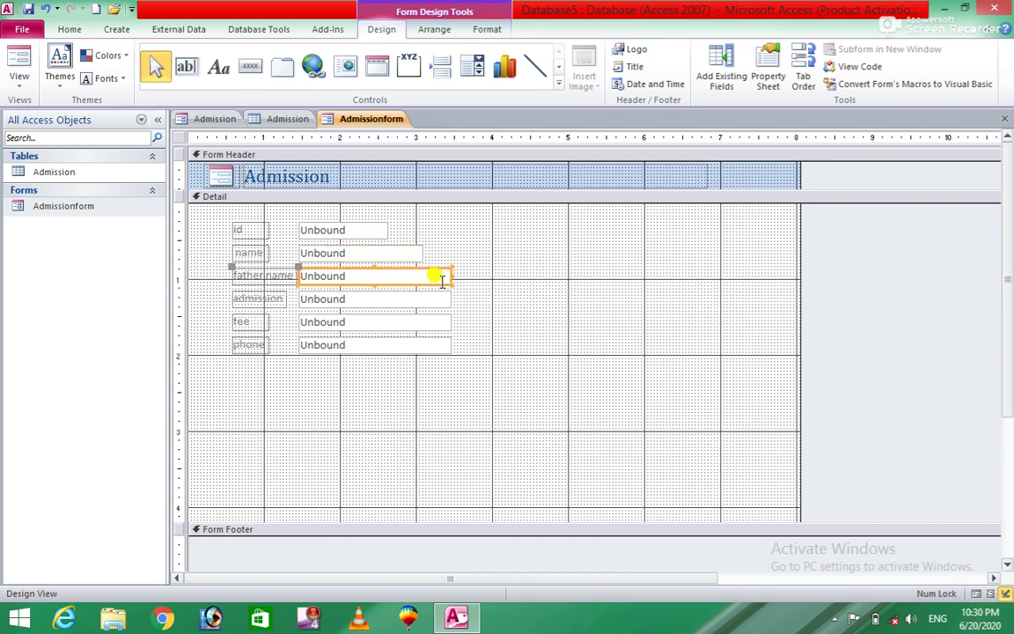
drag(449, 276, 356, 304)
Step: Narrow the admission and fee text boxes to end at about the 2.2 ruler mark and the phone box at about 2.7
click(415, 299)
click(369, 320)
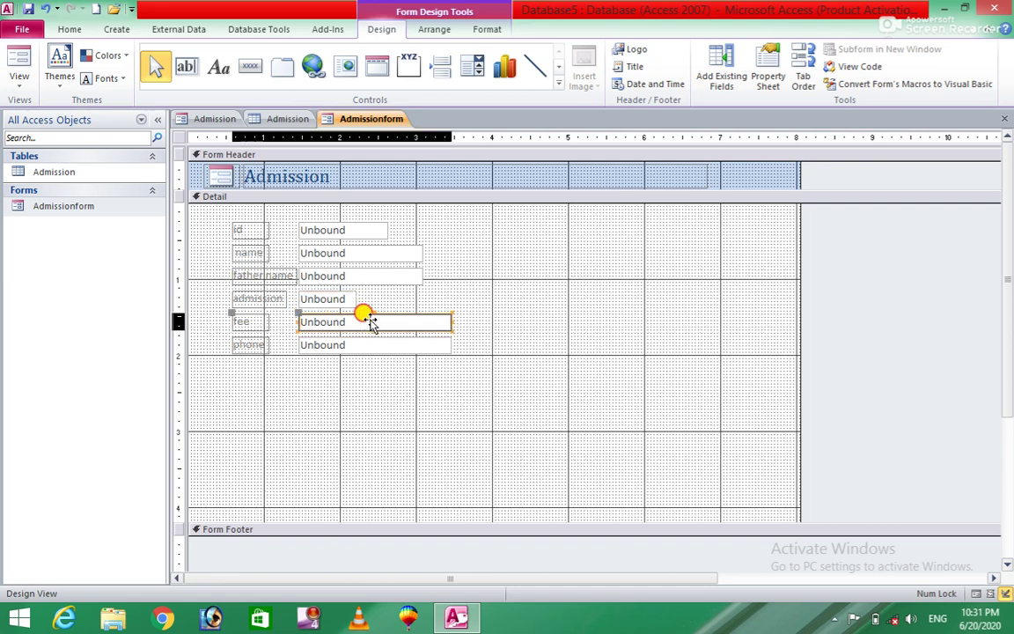
drag(451, 322, 351, 332)
click(387, 344)
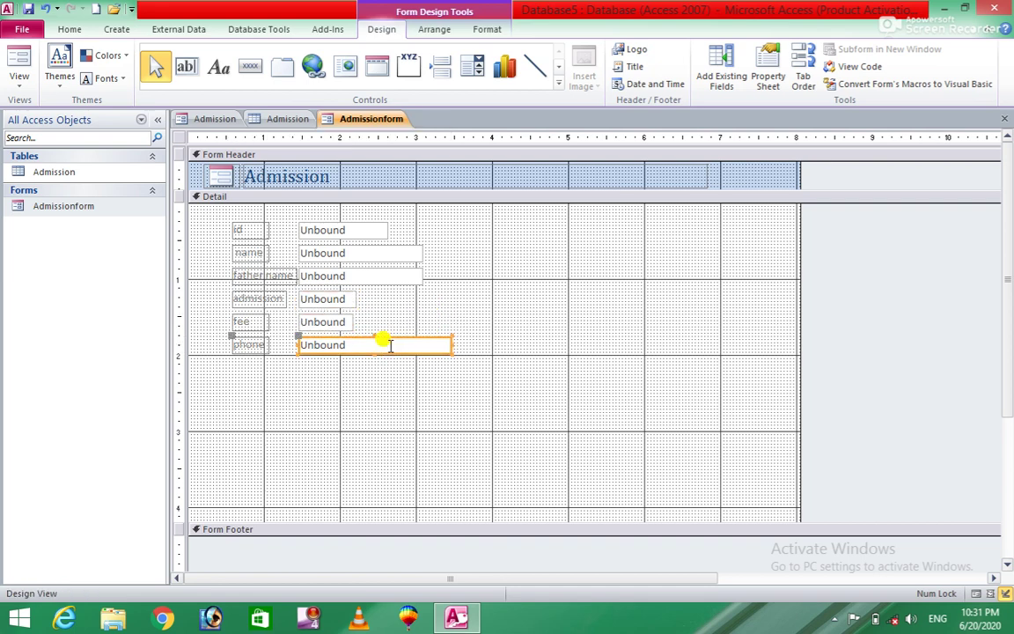
drag(452, 344, 393, 349)
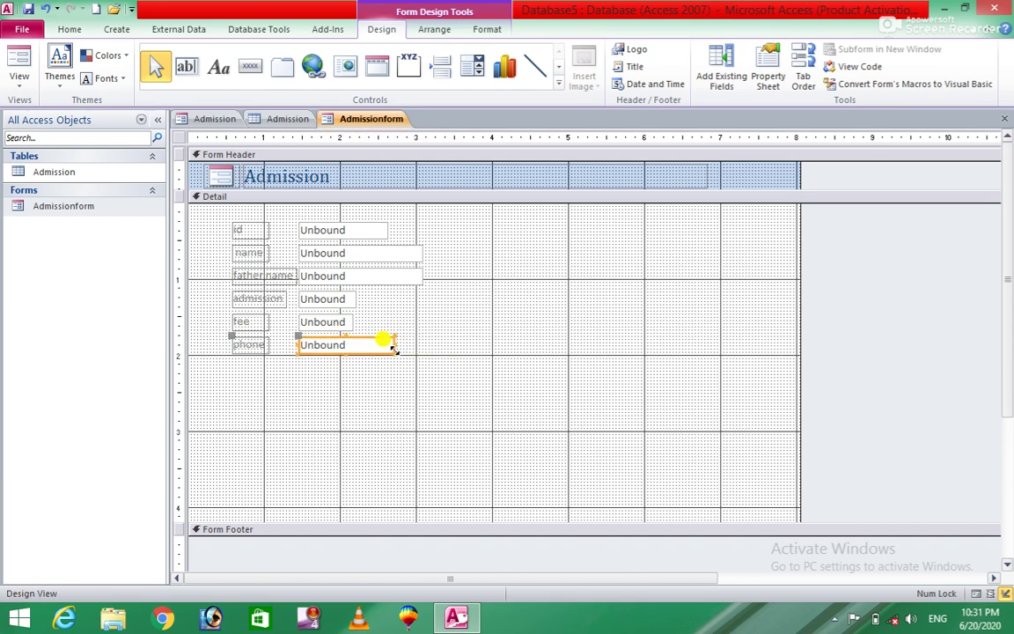
Step: Paste another copied text box with its label into the Detail section and place it below the phone row
click(343, 369)
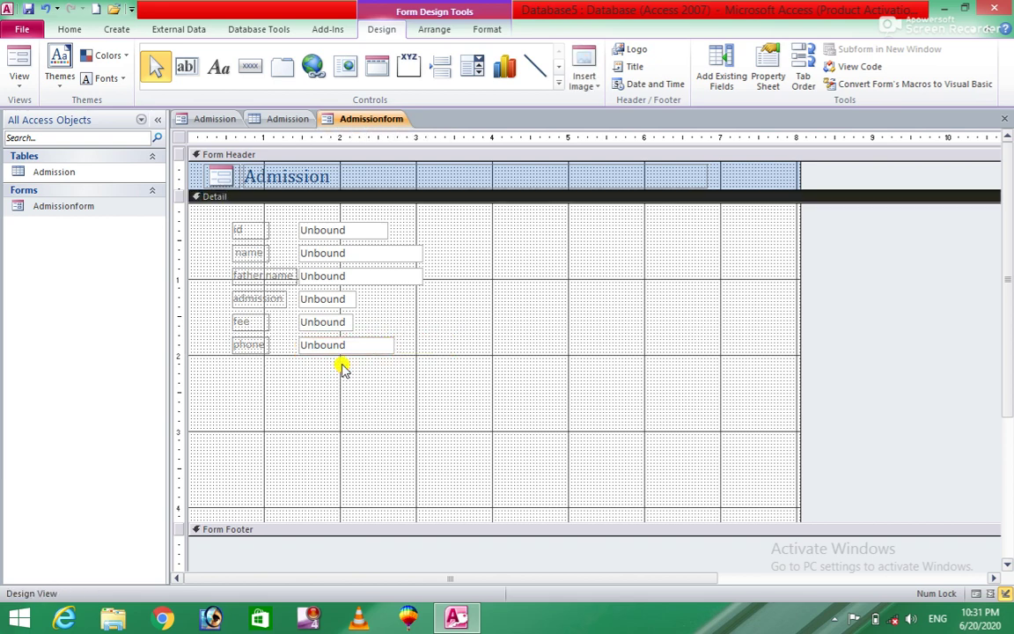
key(ctrl+v)
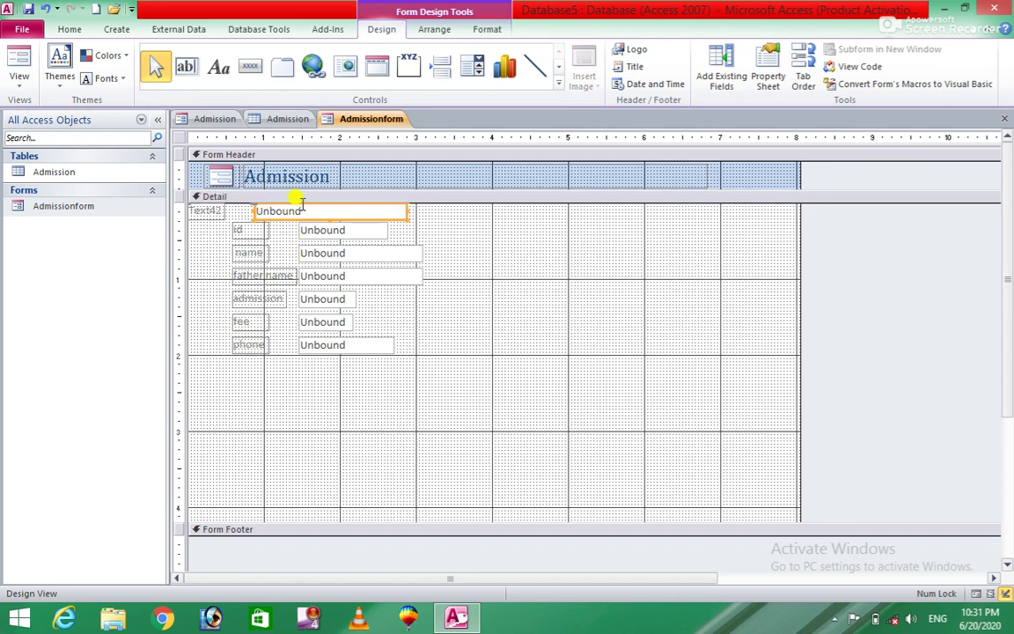
click(431, 213)
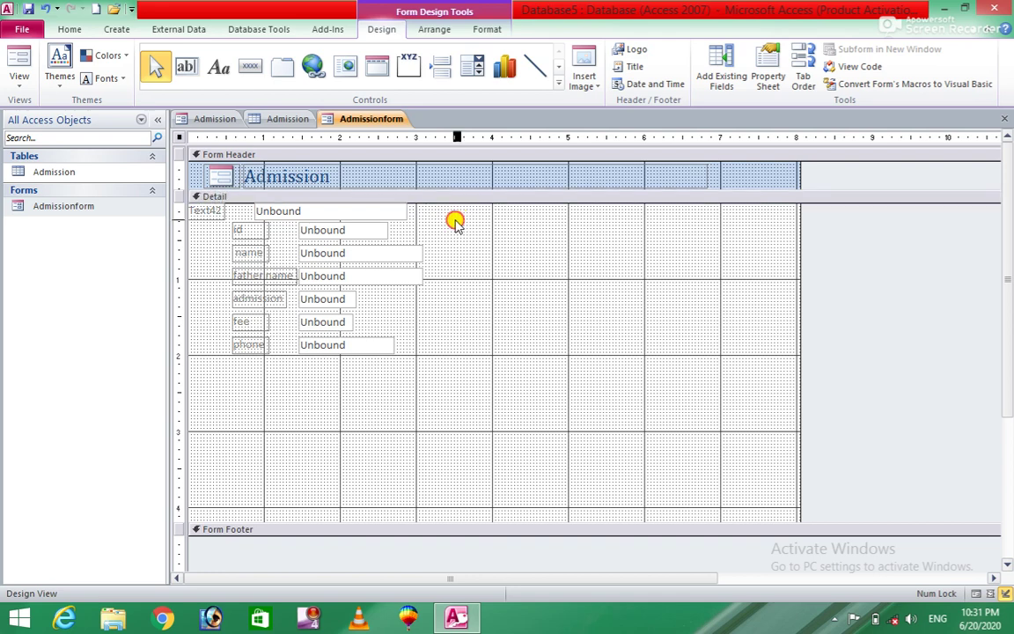
drag(454, 222, 255, 381)
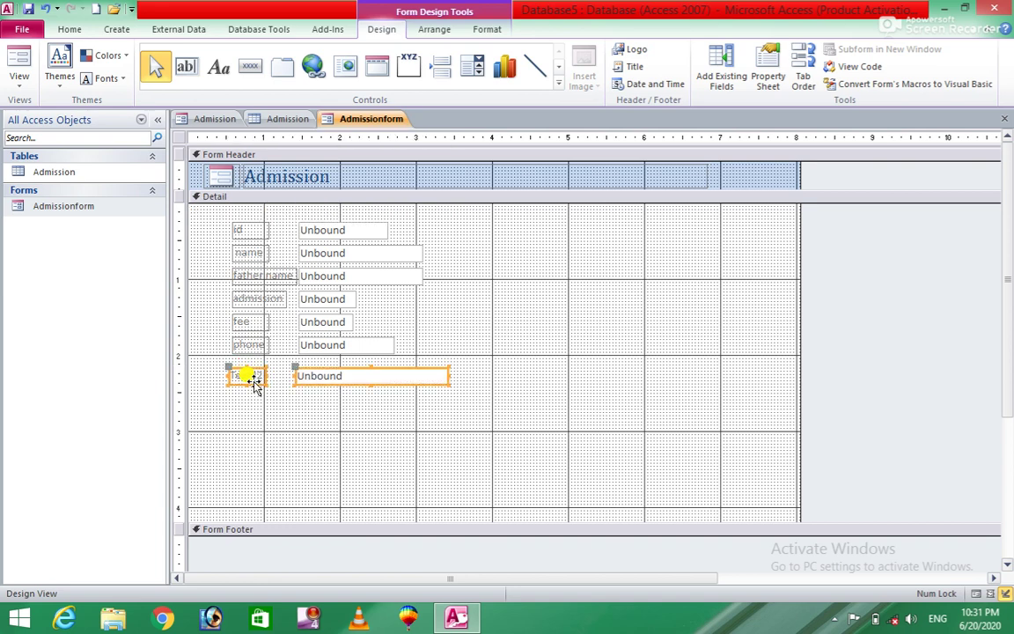
Step: Change the label of the text box below phone to adress
double_click(257, 376)
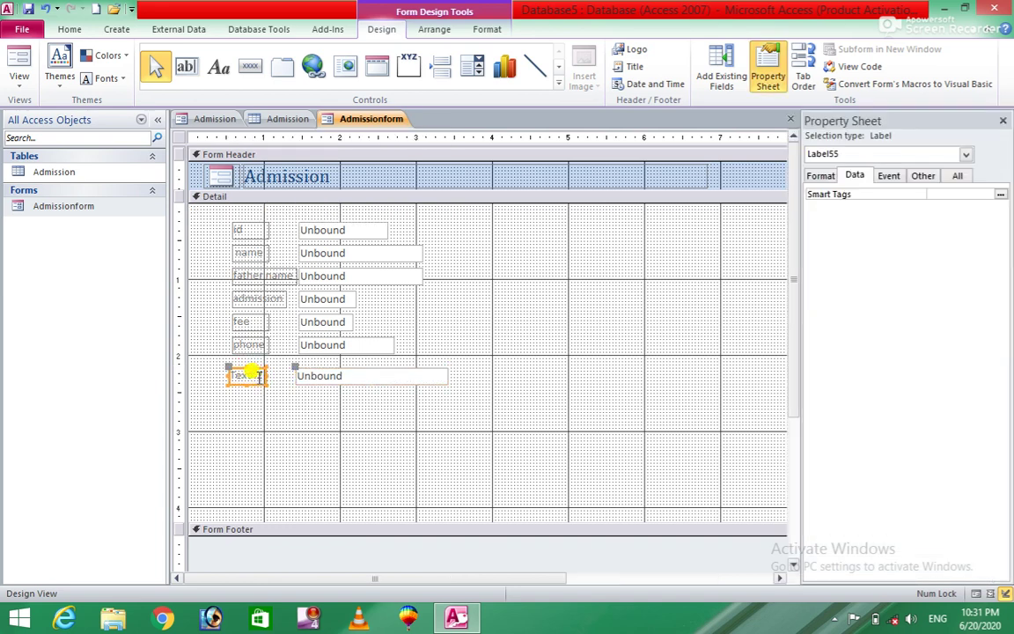
click(257, 377)
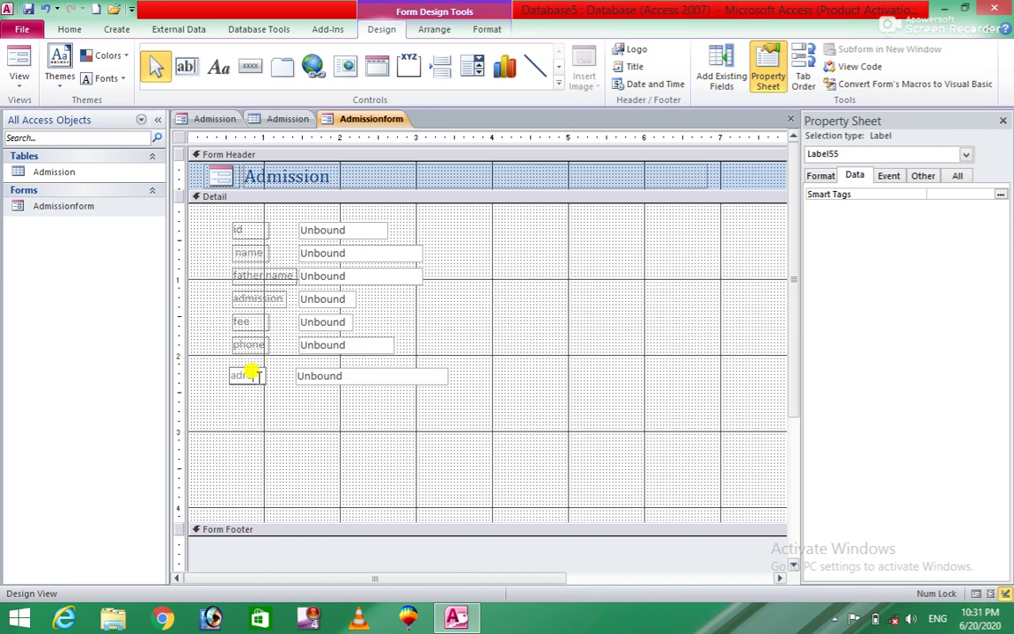
text(adress)
Step: Widen the adress text box to about the 4.3 ruler mark and make it roughly twice as tall
click(368, 380)
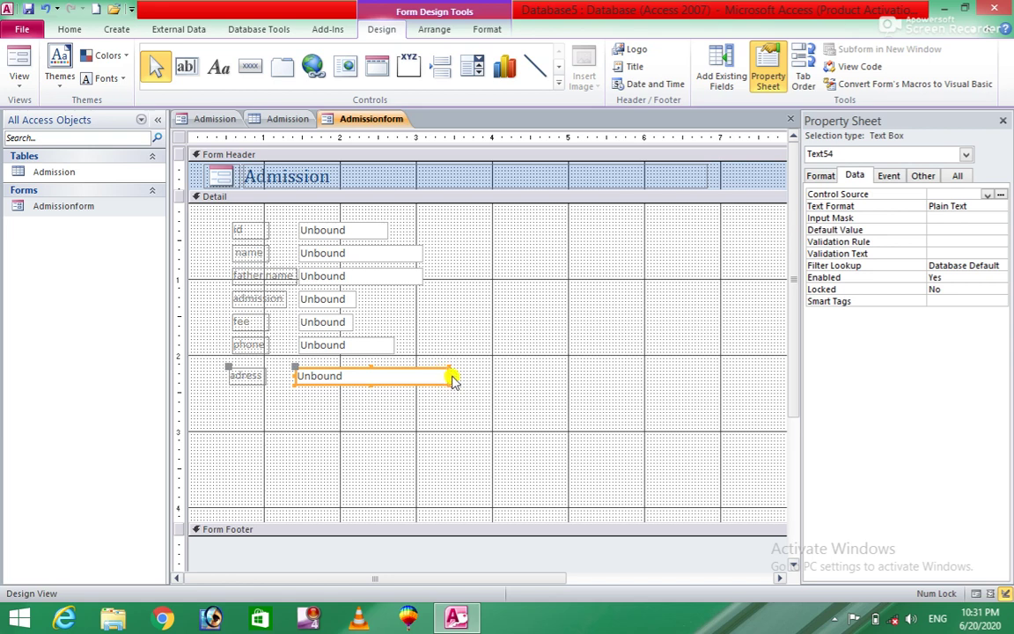
drag(452, 378, 519, 376)
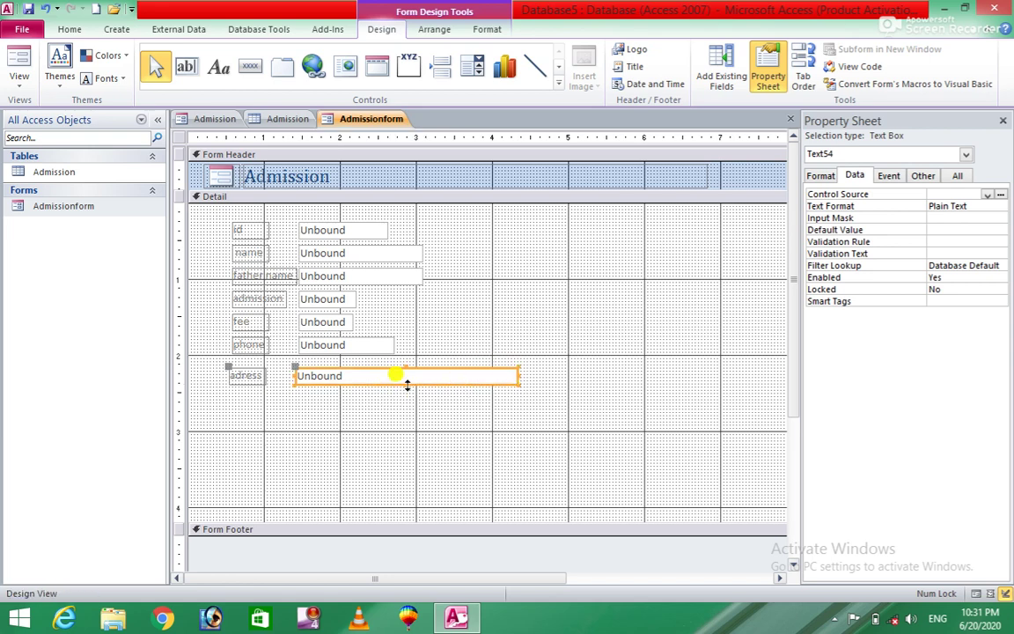
drag(406, 385, 409, 405)
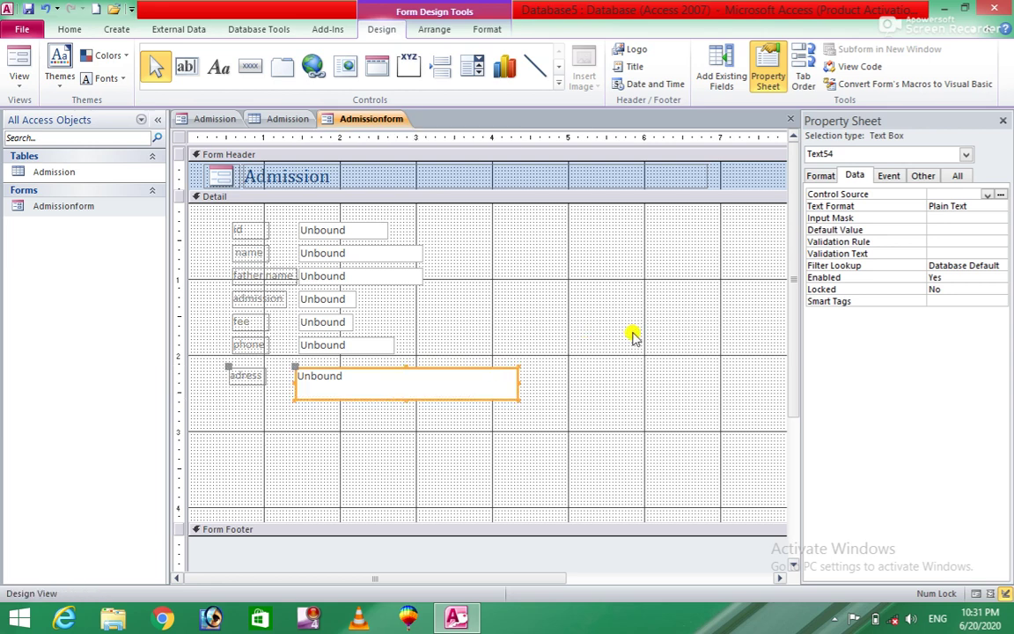
Step: Draw an attachment control beside the text boxes, from about the 4.2 to the 5.4 ruler mark, spanning the id to fee rows
click(616, 310)
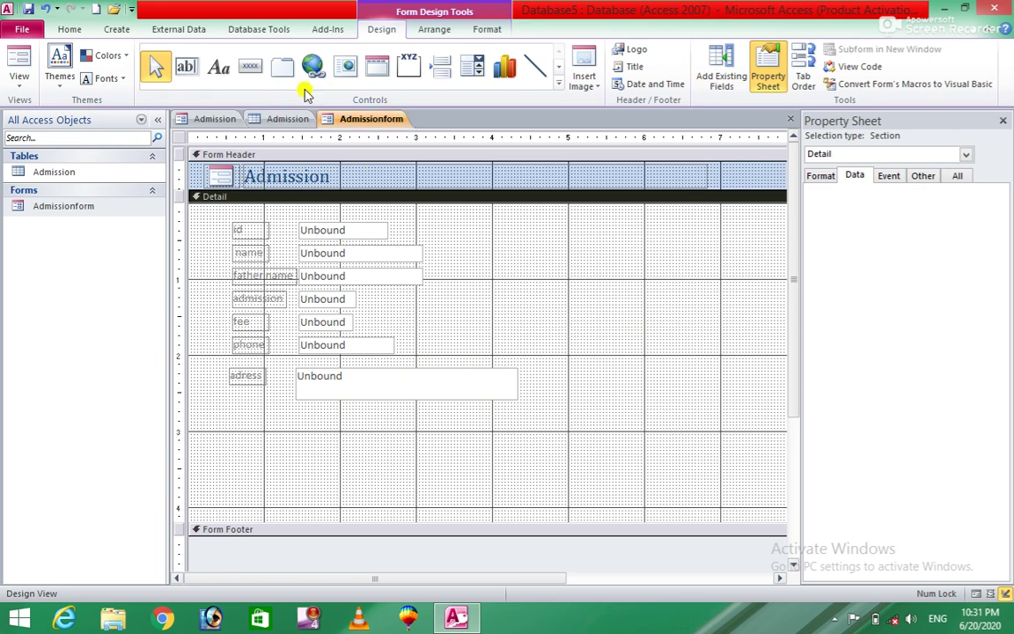
click(558, 83)
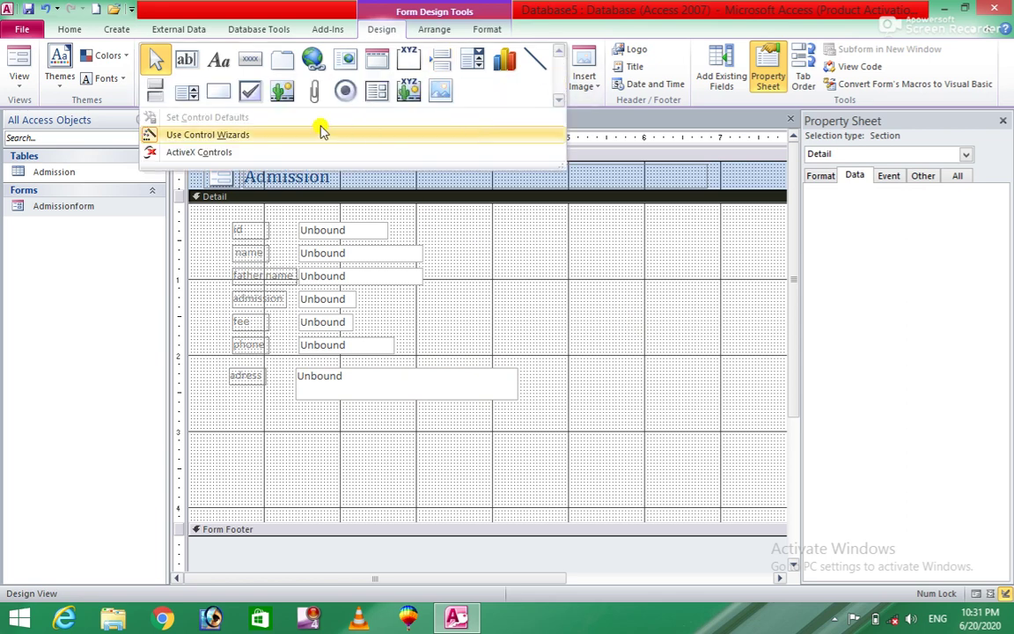
click(315, 95)
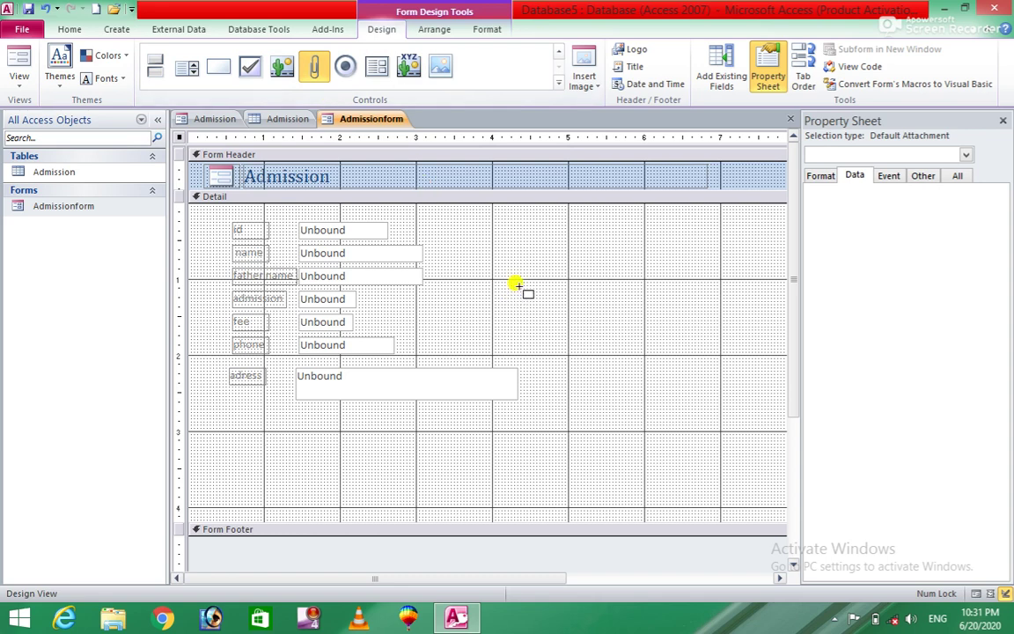
drag(505, 222, 598, 329)
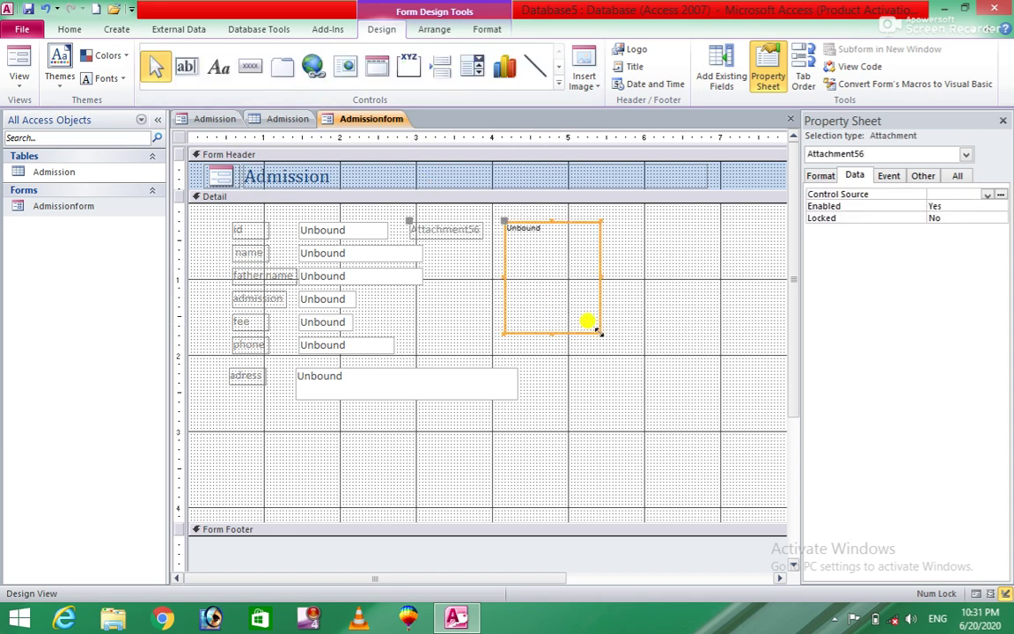
Step: Delete the label attached to the new attachment control
click(459, 227)
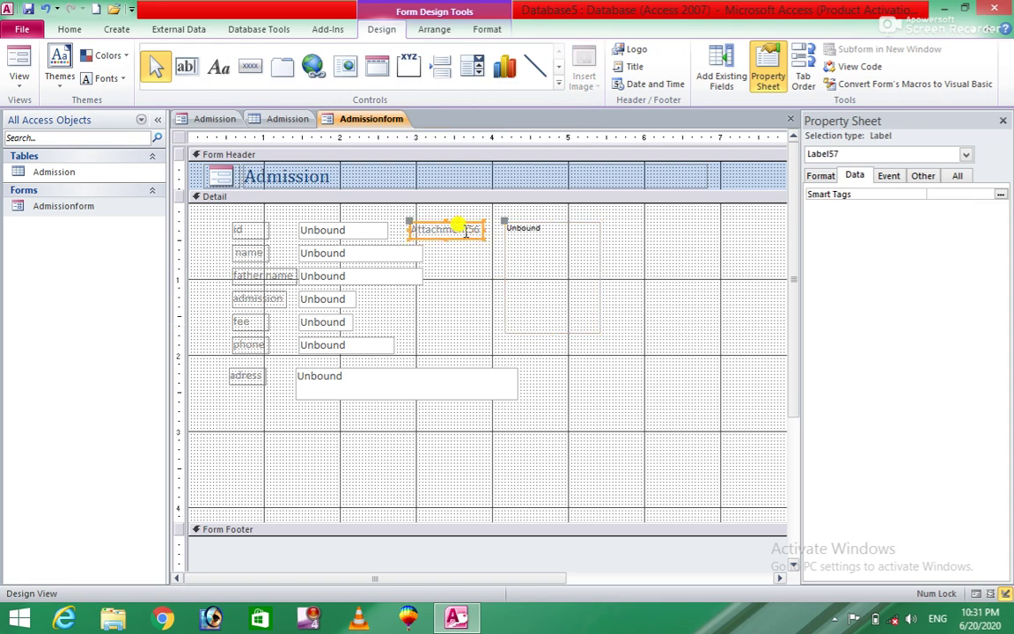
right_click(464, 231)
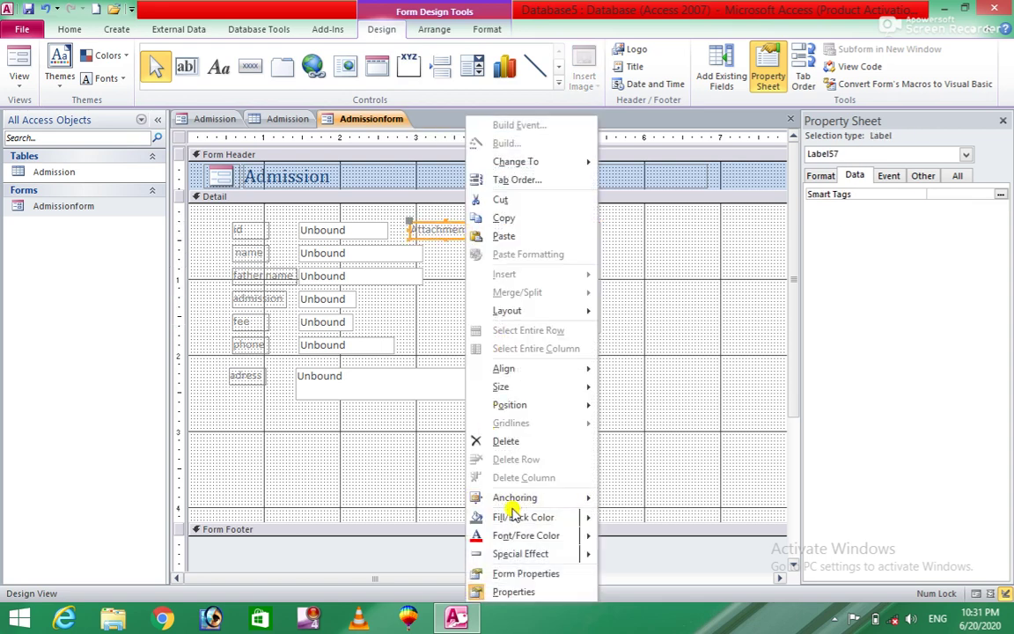
click(479, 438)
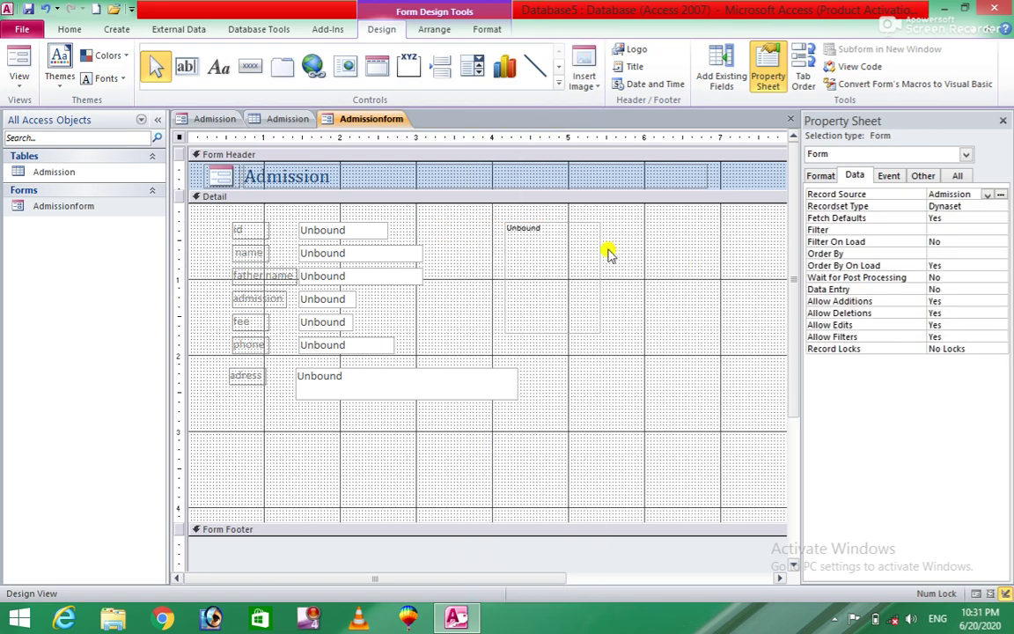
Step: Set the attachment control's Control Source to the photo field
click(550, 251)
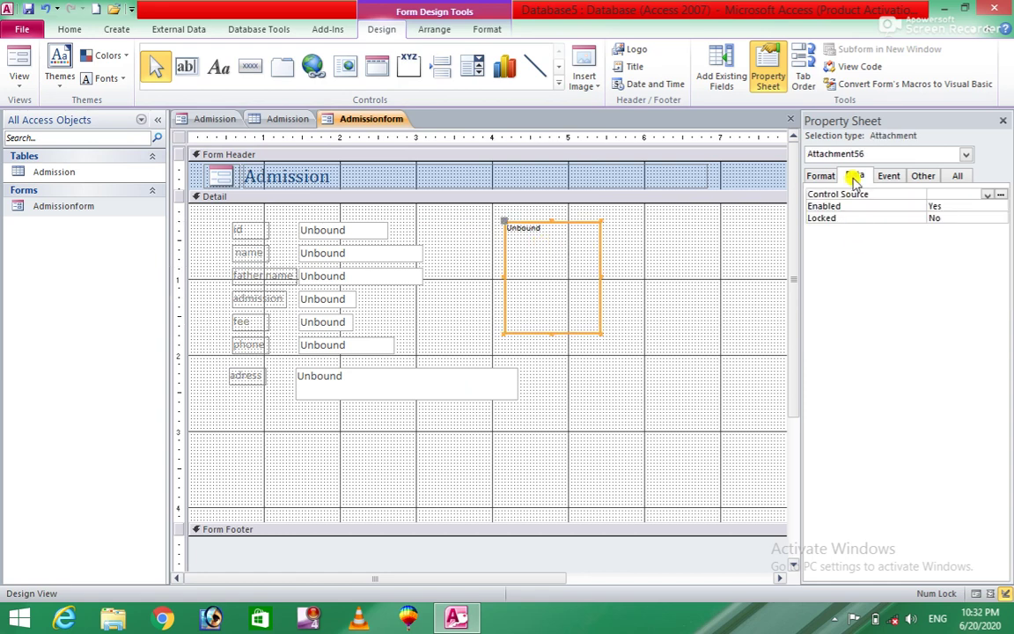
click(986, 195)
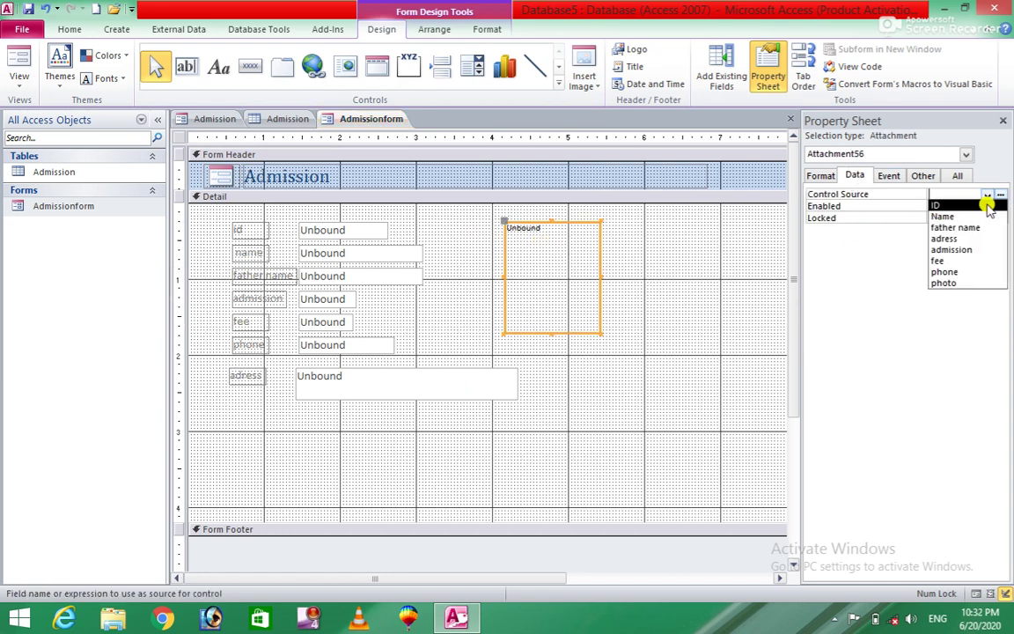
click(947, 284)
click(675, 340)
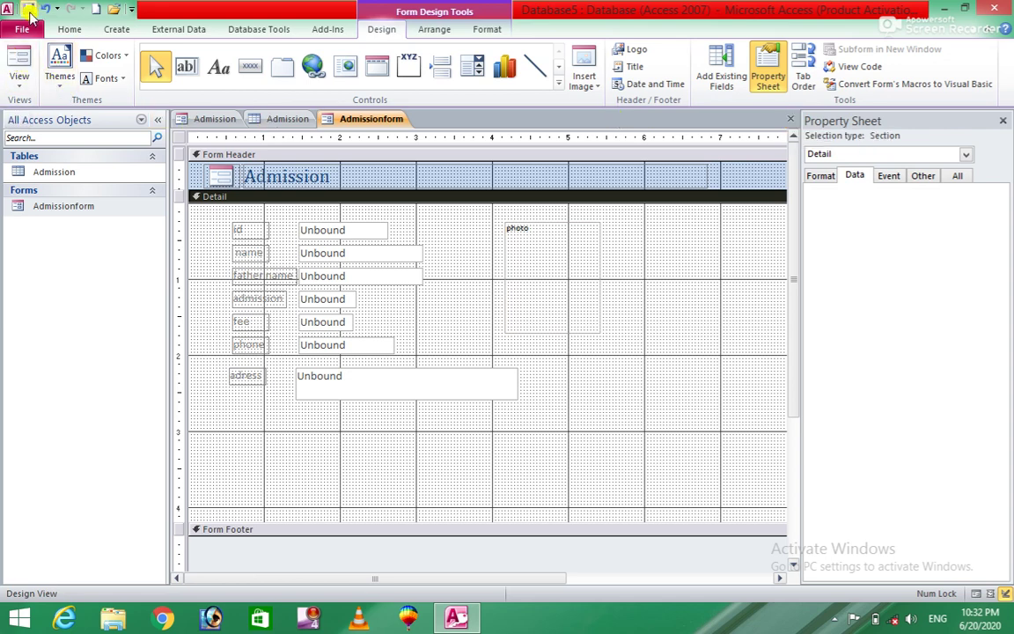
Step: Switch the form to Form View and remove the existing photo attachment from the first record
click(19, 64)
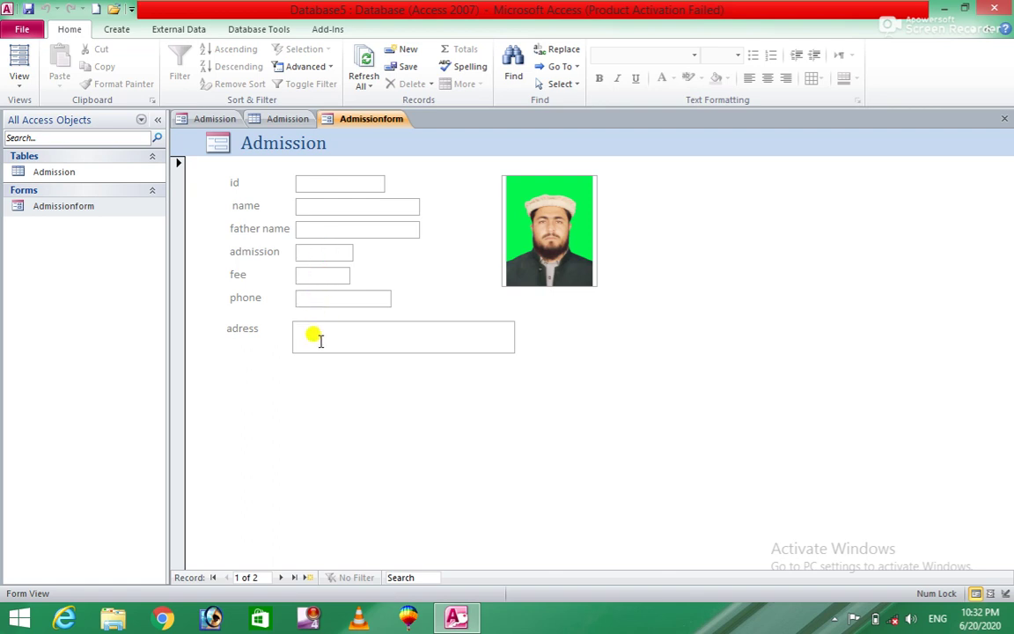
click(568, 226)
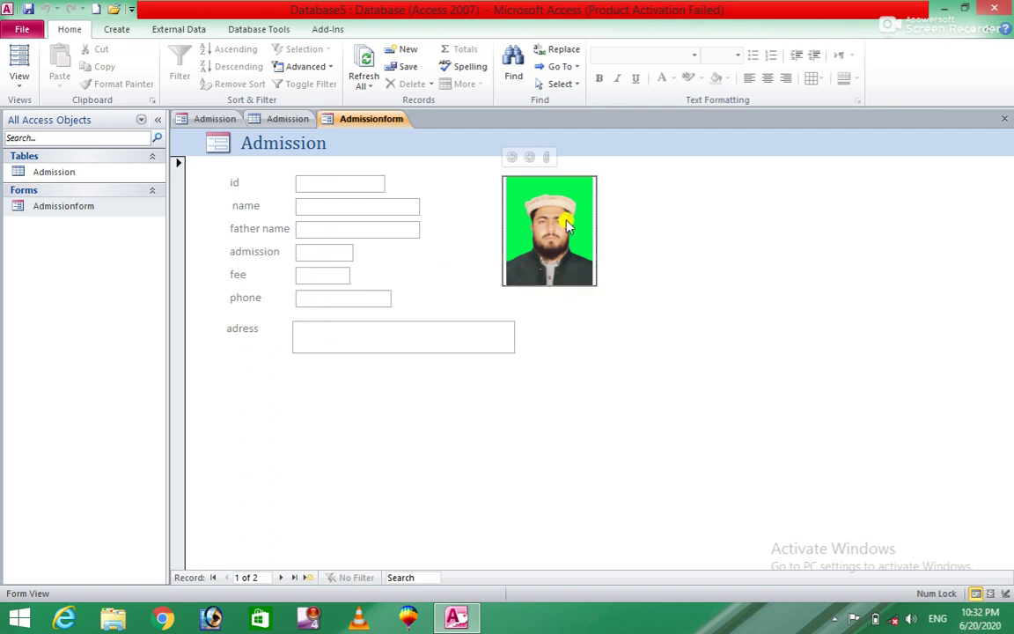
click(547, 157)
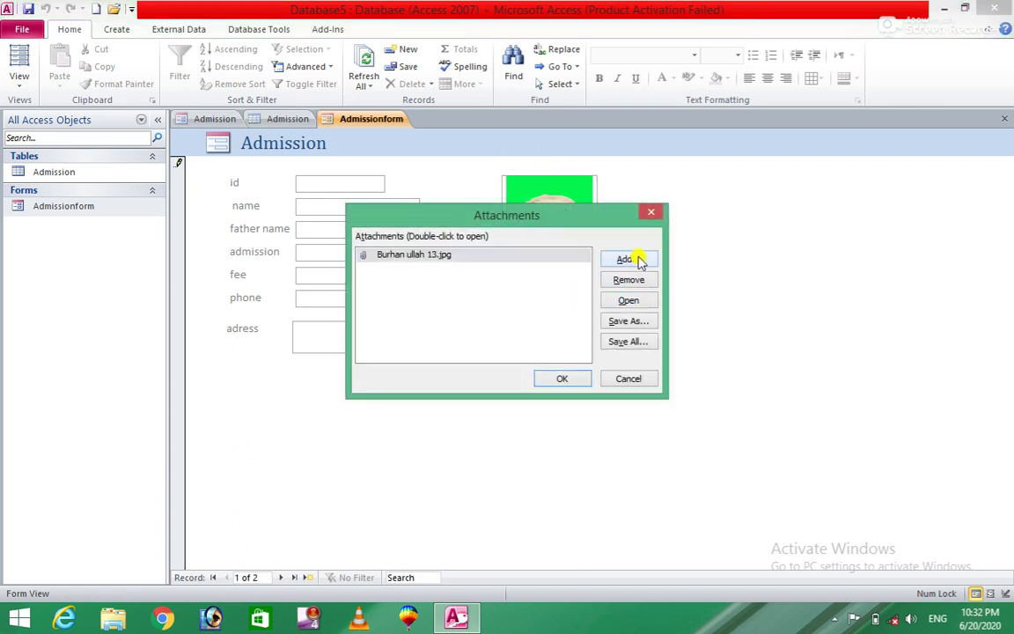
click(626, 280)
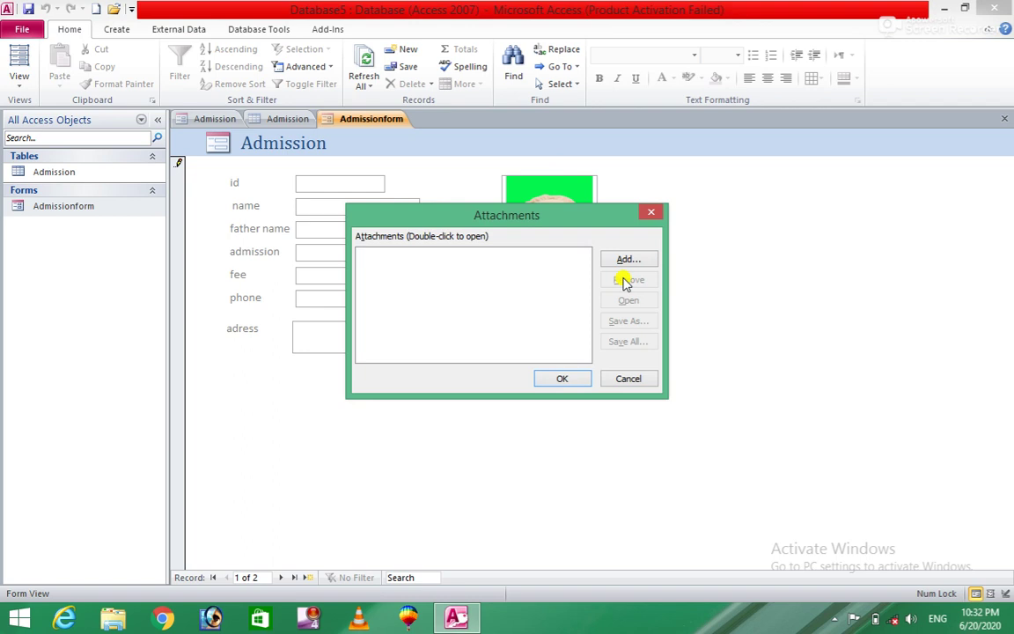
click(562, 378)
Step: Attach the same student's blue-background portrait from the photos folder to the first record's photo field
mouse_move(563, 211)
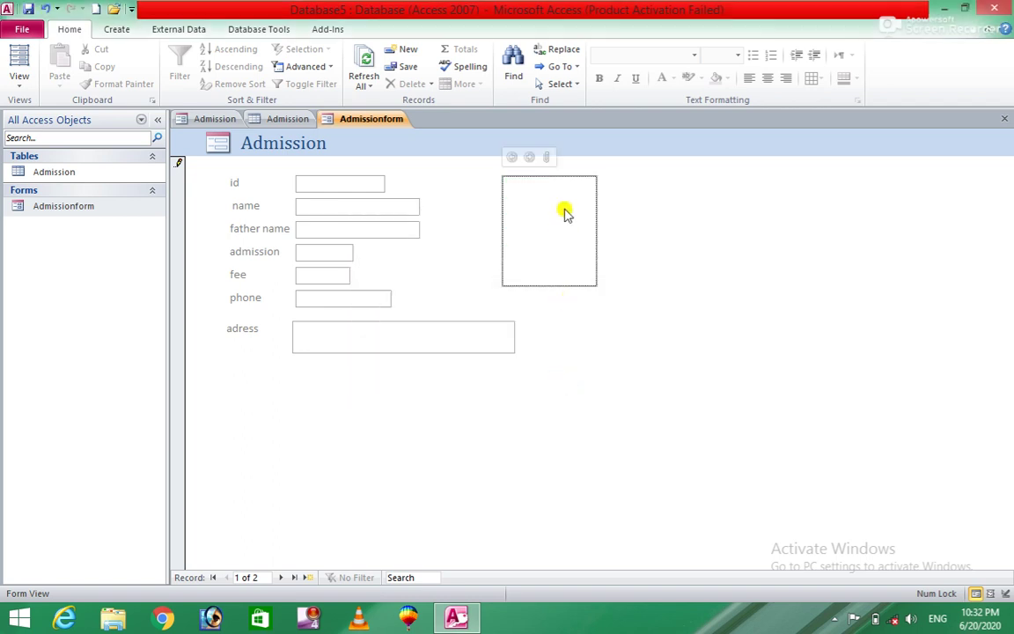
click(546, 157)
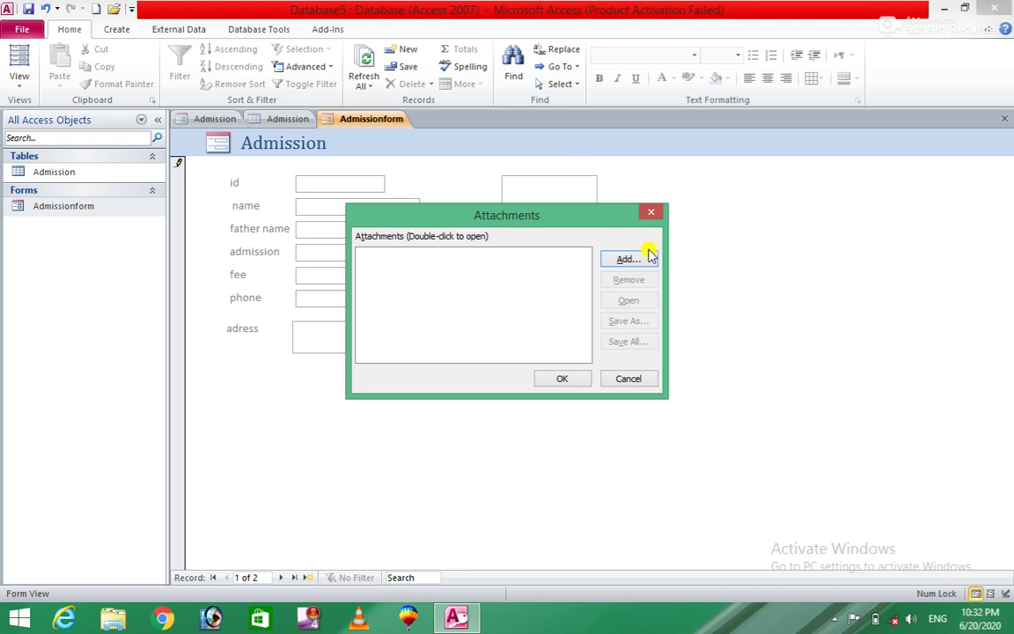
click(624, 261)
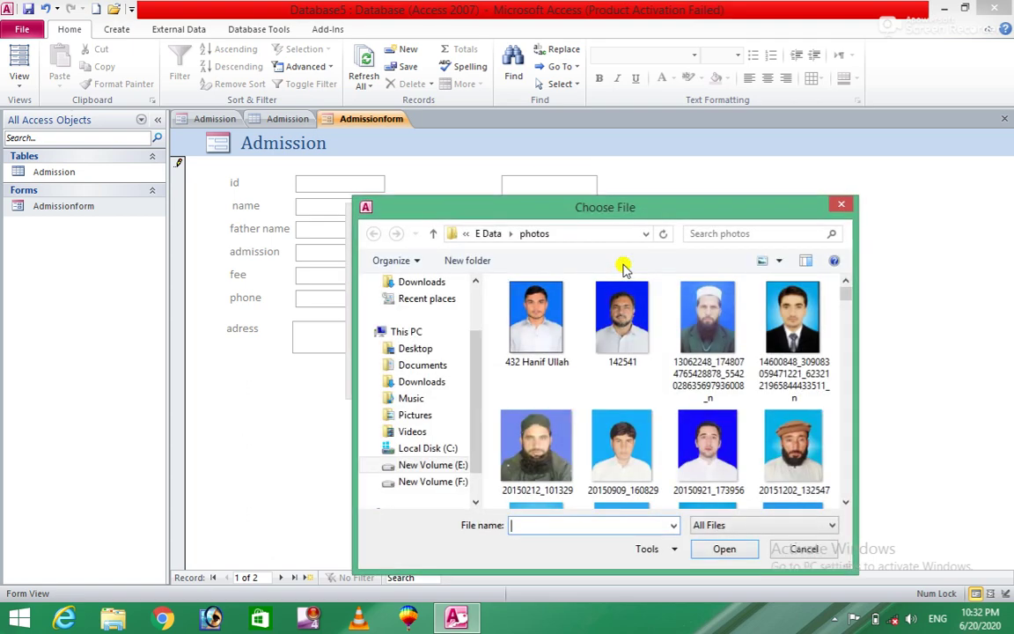
click(634, 440)
key(b)
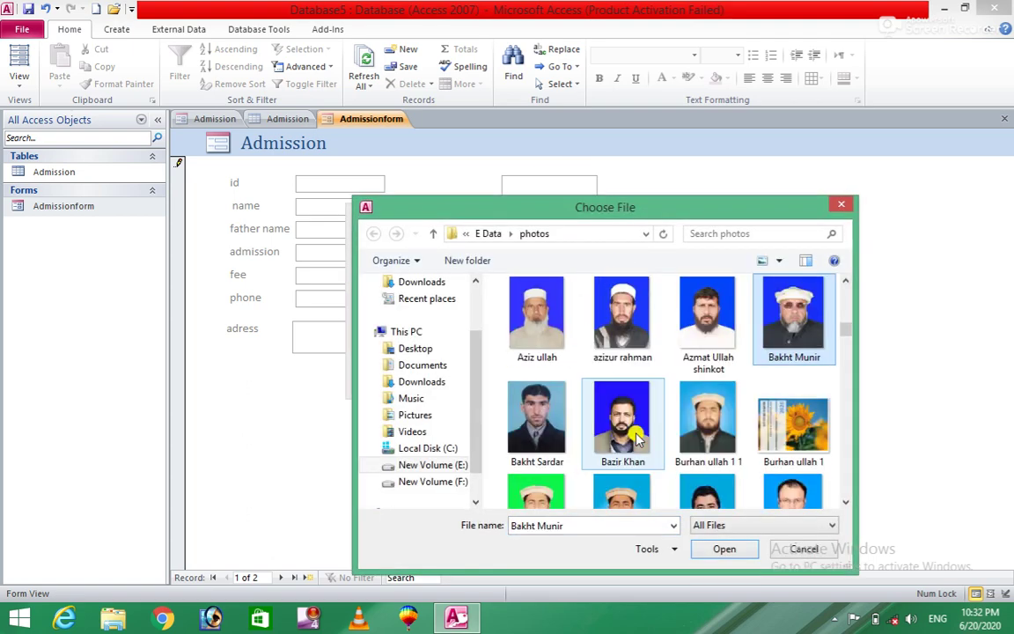
click(717, 413)
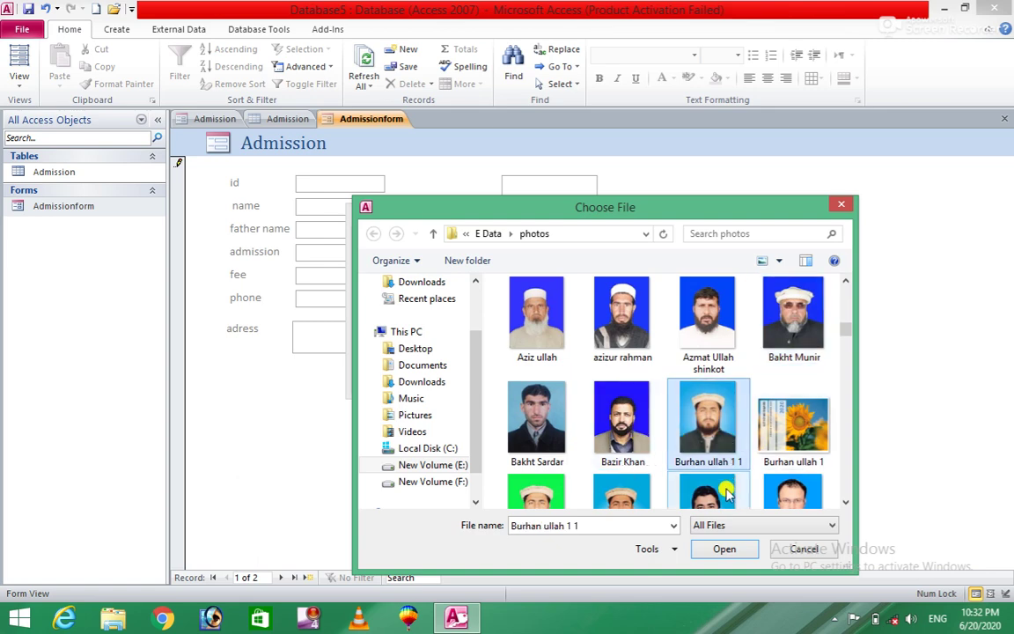
click(698, 549)
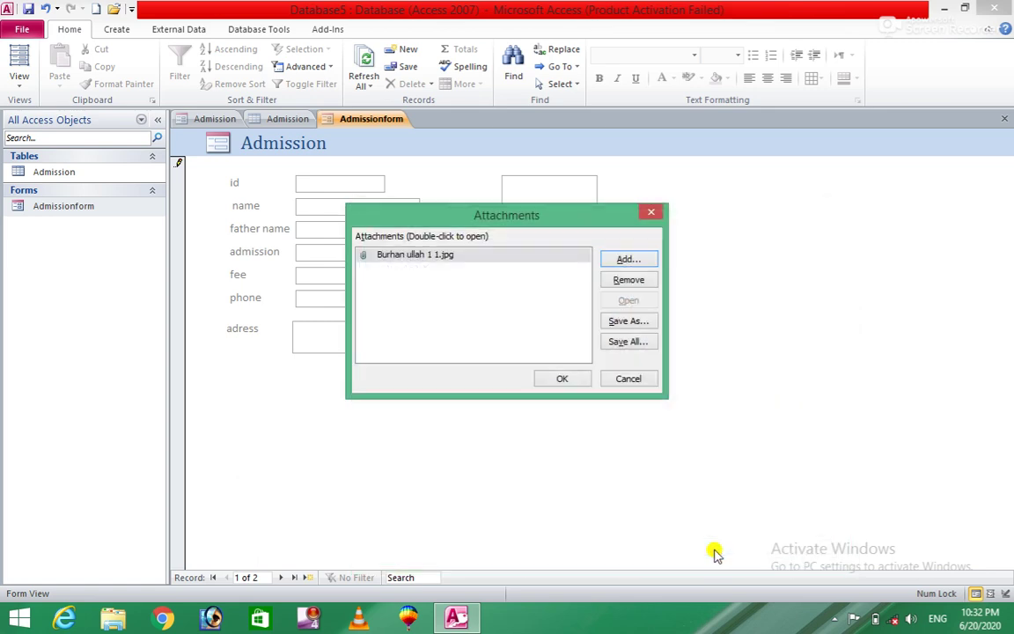
click(562, 378)
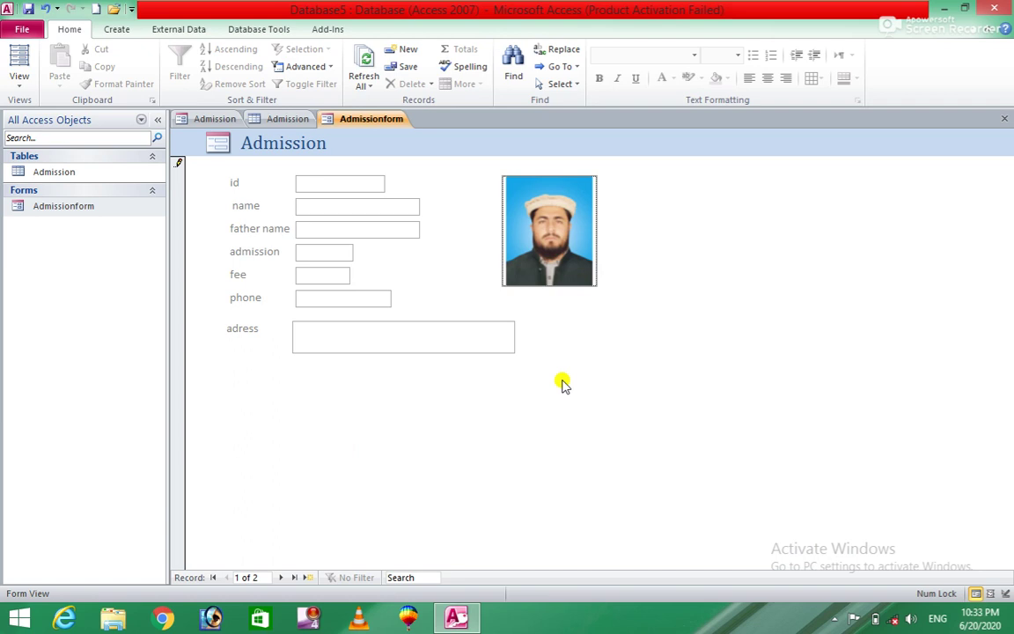
Step: Save and close Admissionform, and reopen it in Design View
click(89, 210)
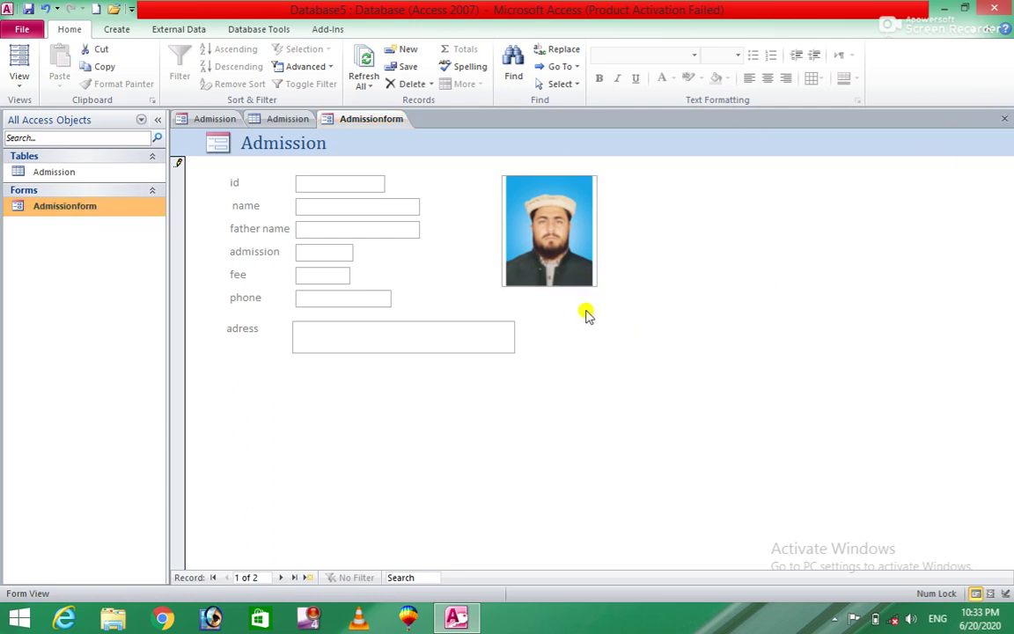
click(1004, 118)
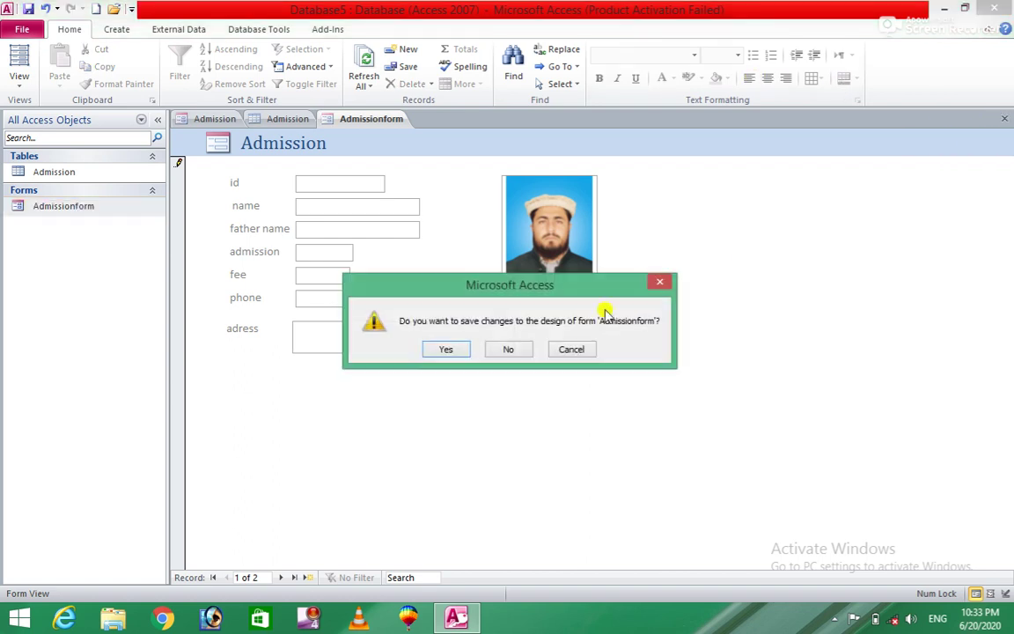
click(450, 348)
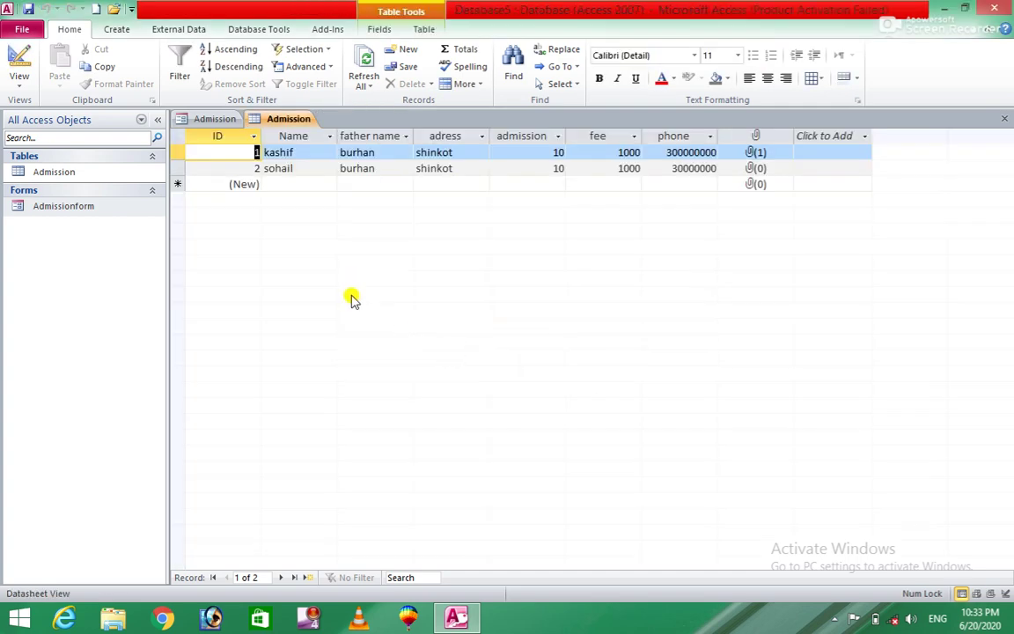
click(80, 209)
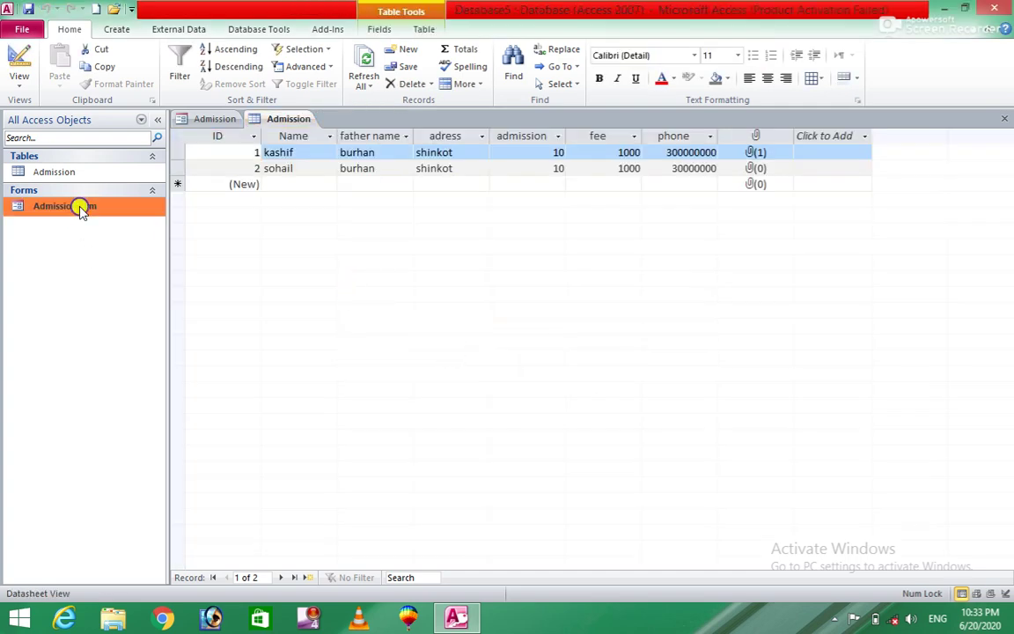
right_click(80, 209)
click(109, 251)
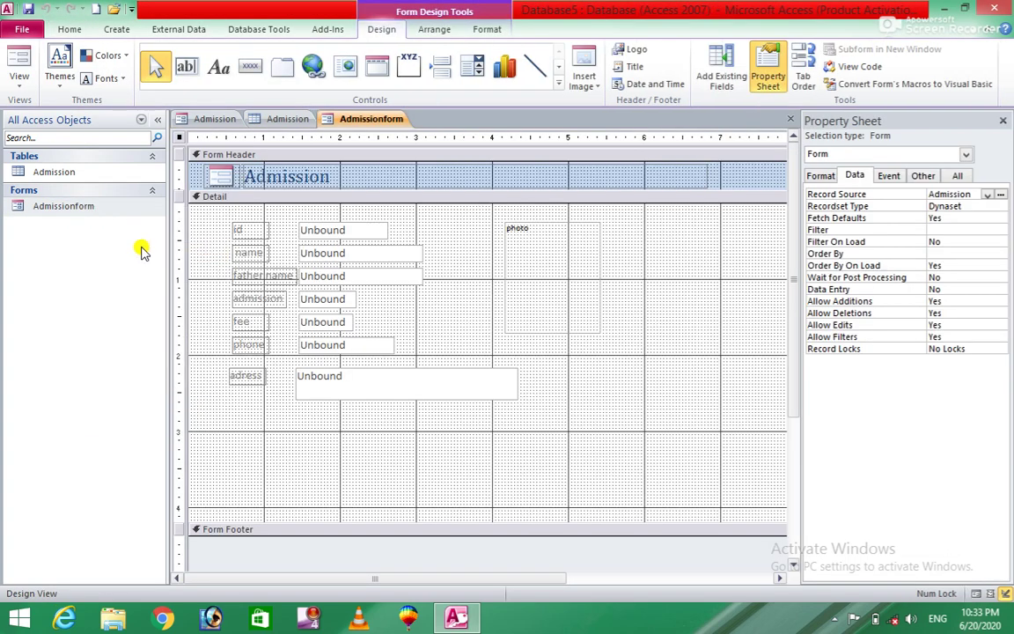
Step: Draw a command button in the Detail section just below the photo attachment control
click(598, 239)
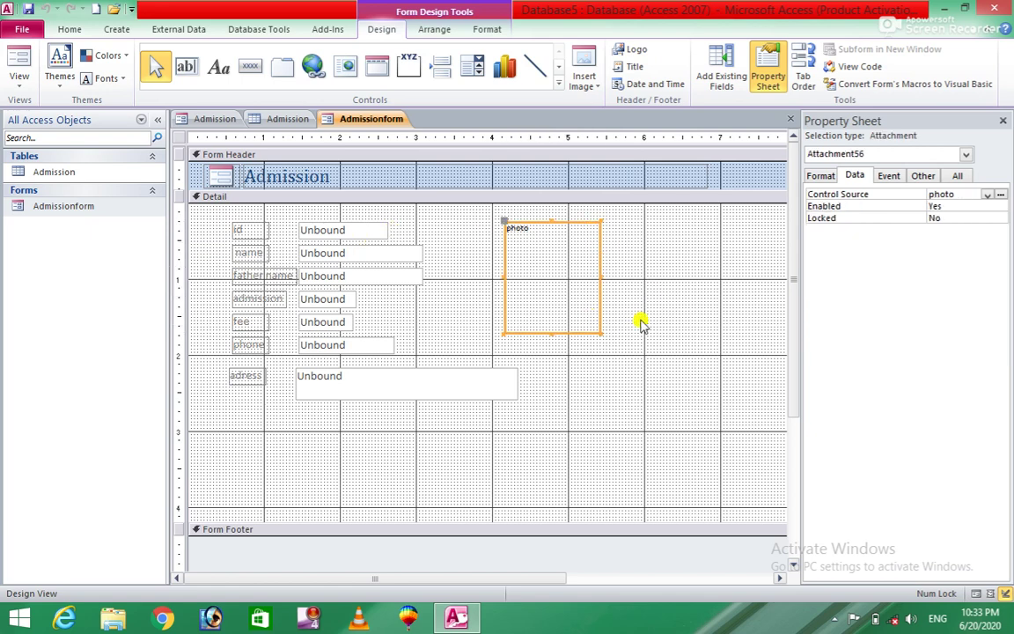
click(222, 81)
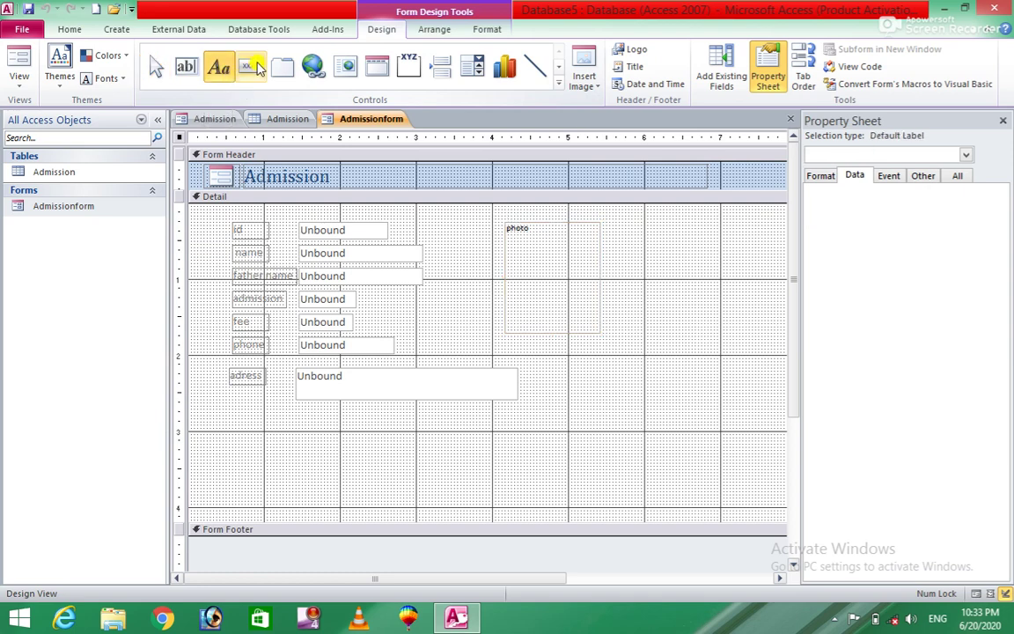
click(252, 67)
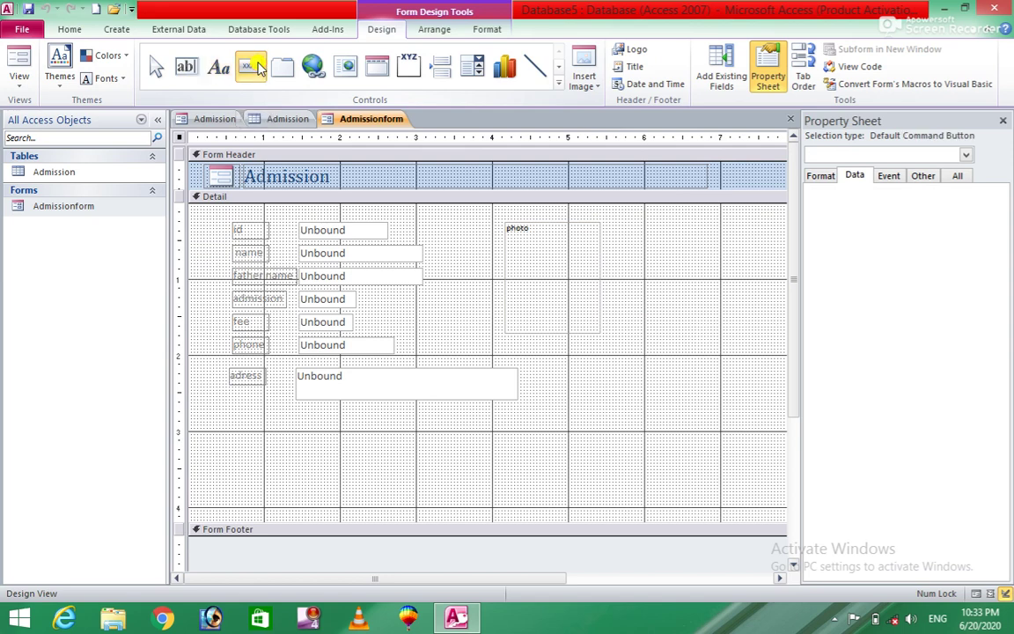
right_click(259, 69)
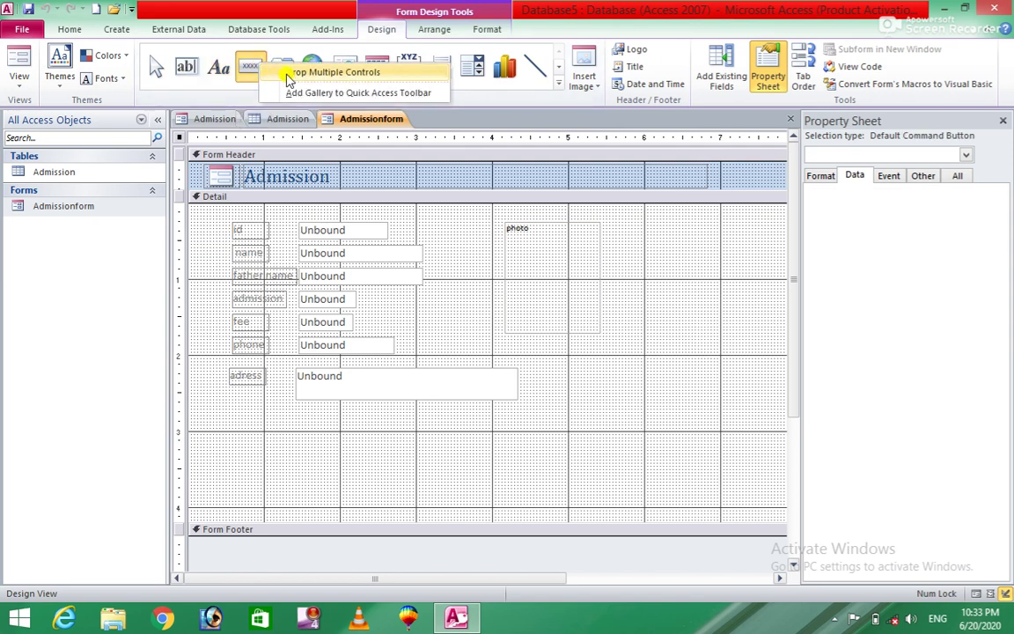
click(290, 74)
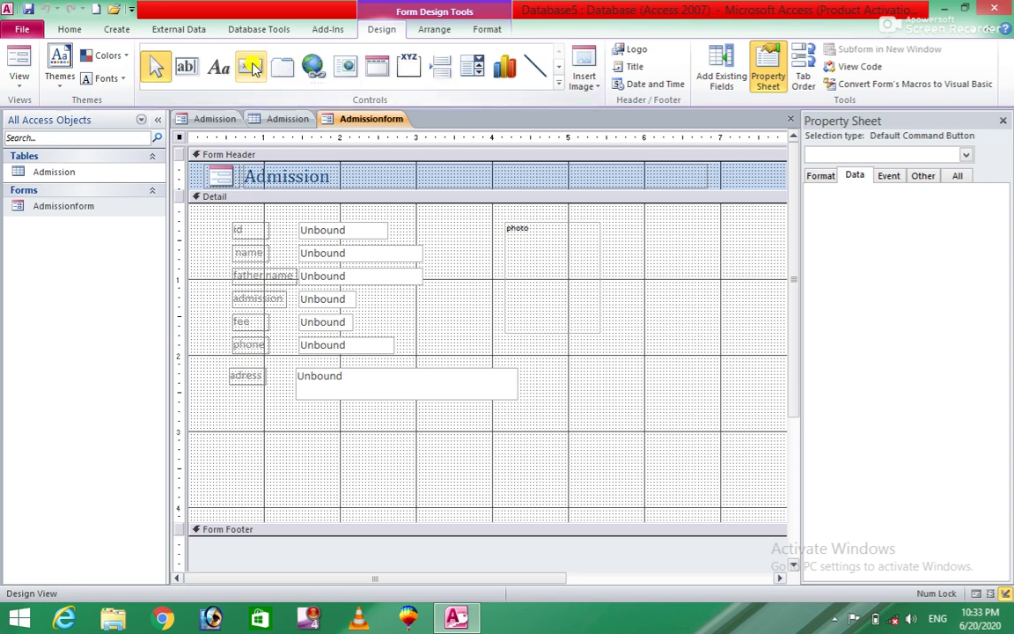
click(252, 68)
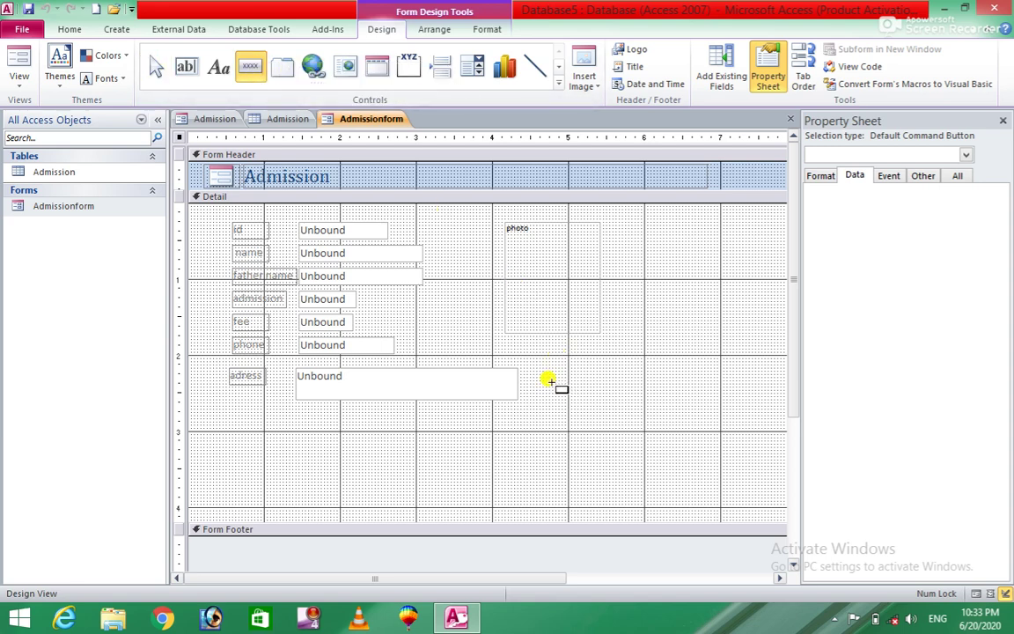
drag(538, 352, 637, 375)
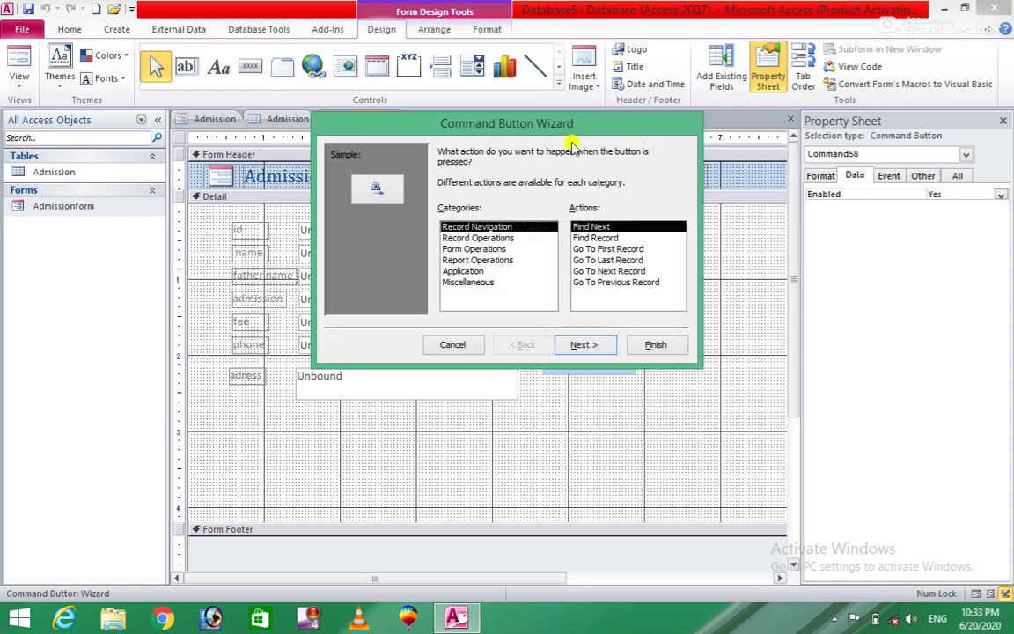
Step: Assign the Record Navigation action Find Next to the new button, show the text "Find Next" on it, and finish the wizard
drag(581, 121, 399, 176)
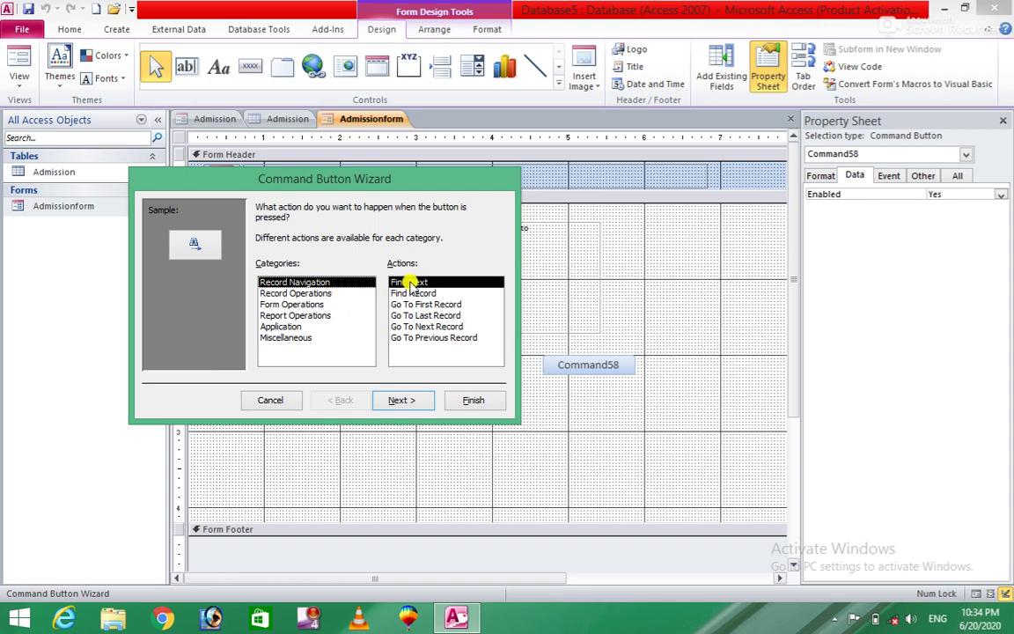
click(396, 404)
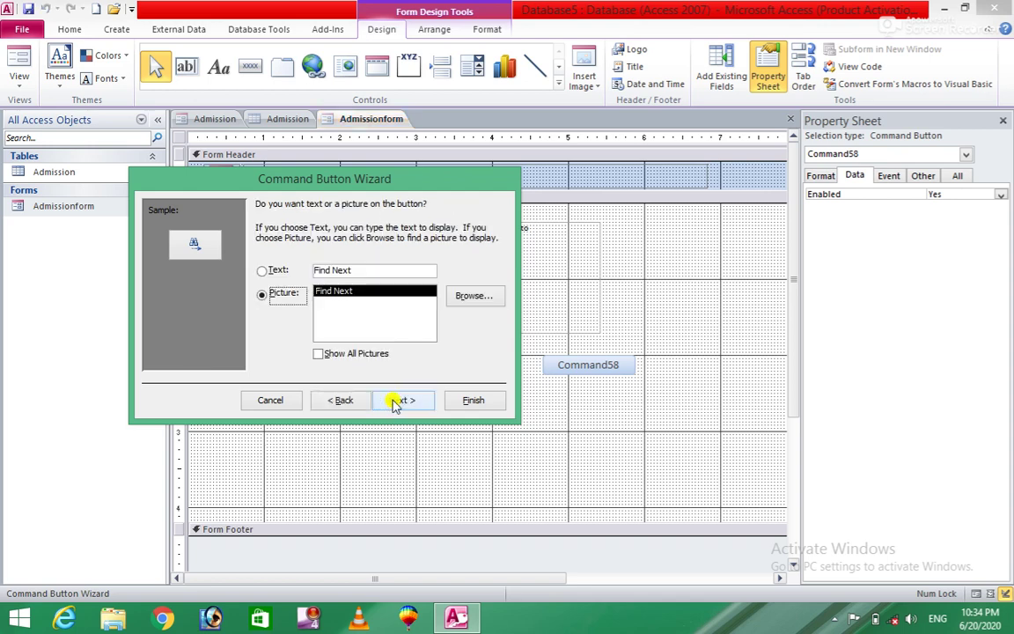
click(262, 272)
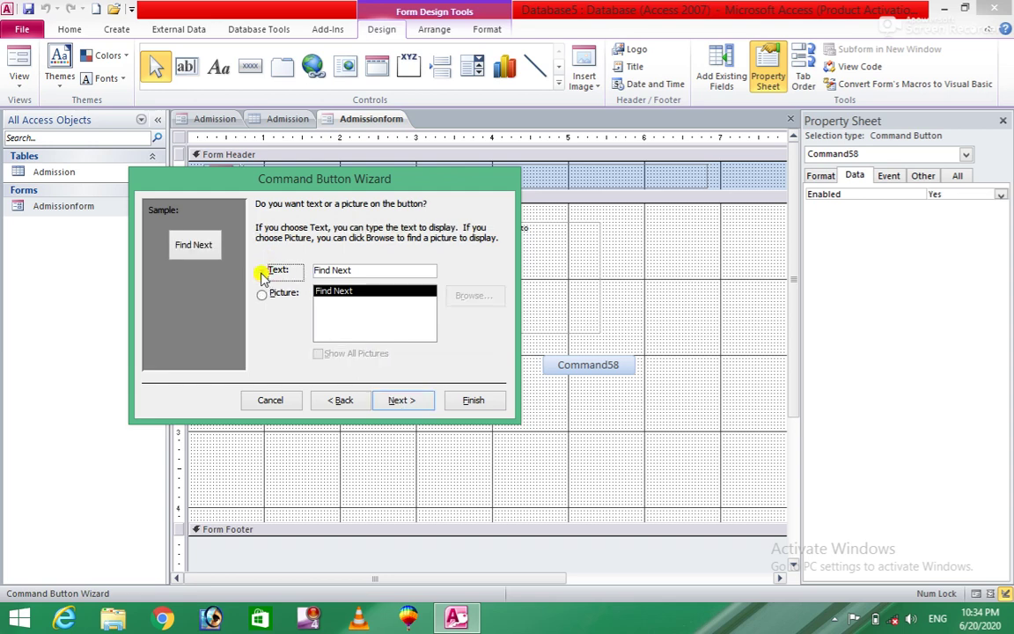
click(408, 406)
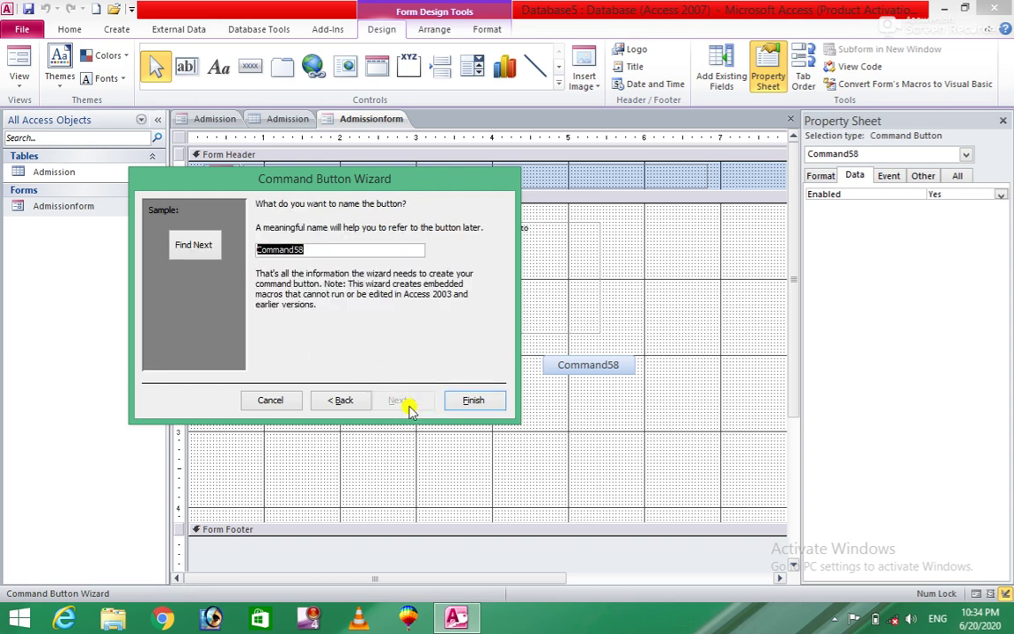
click(464, 405)
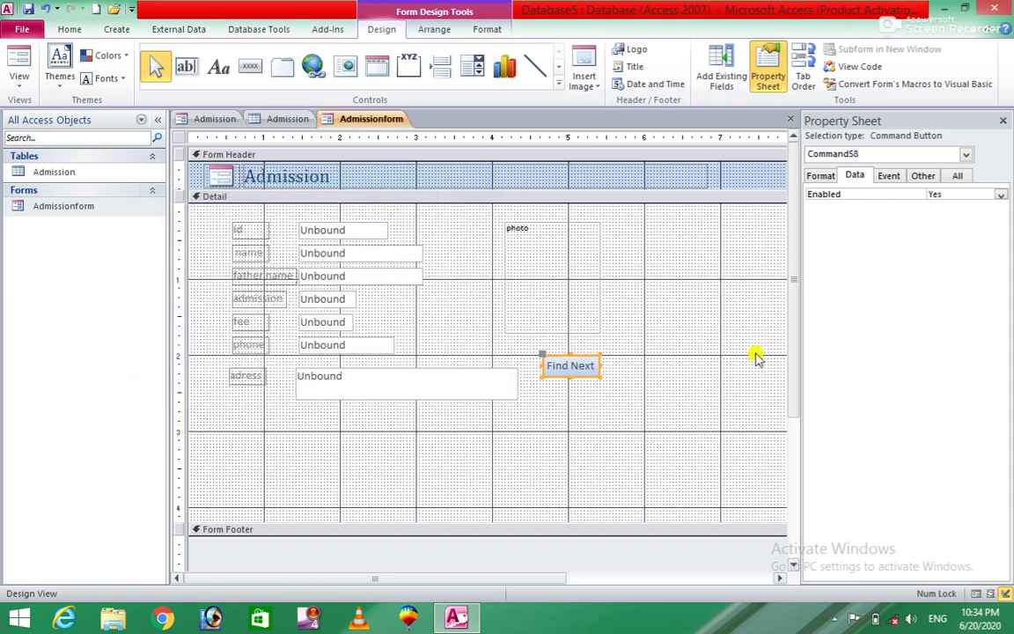
click(727, 371)
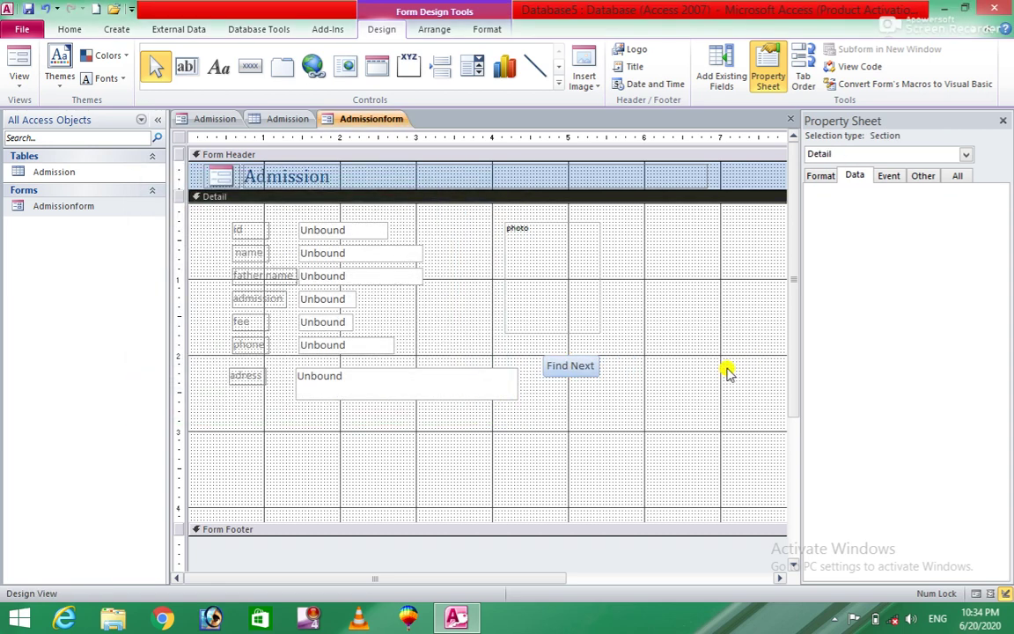
click(578, 370)
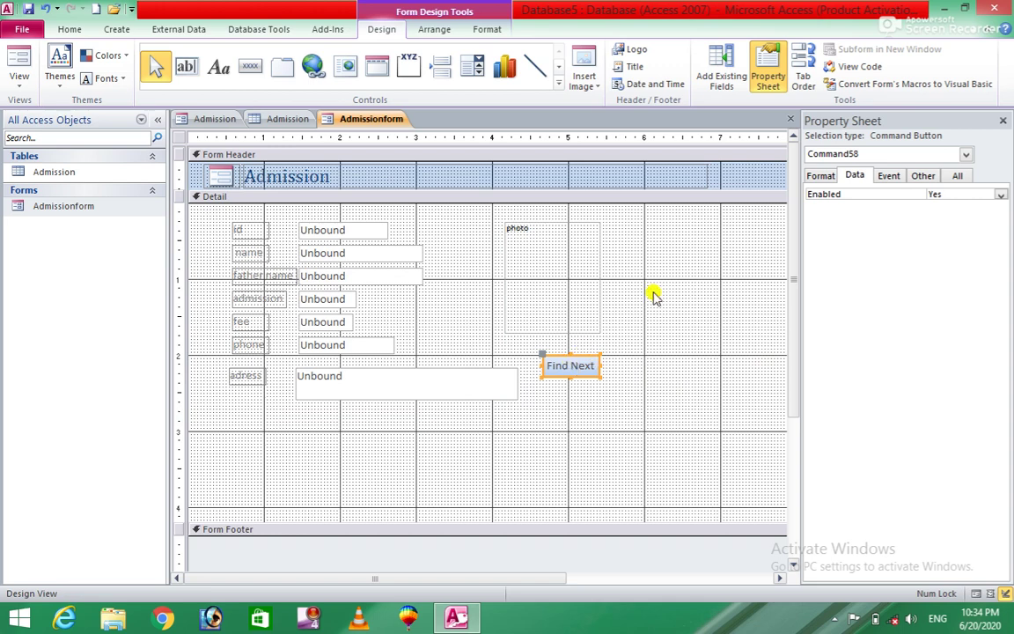
Step: Close Admissionform with its design changes saved, and reopen it in Form View
click(785, 117)
click(446, 350)
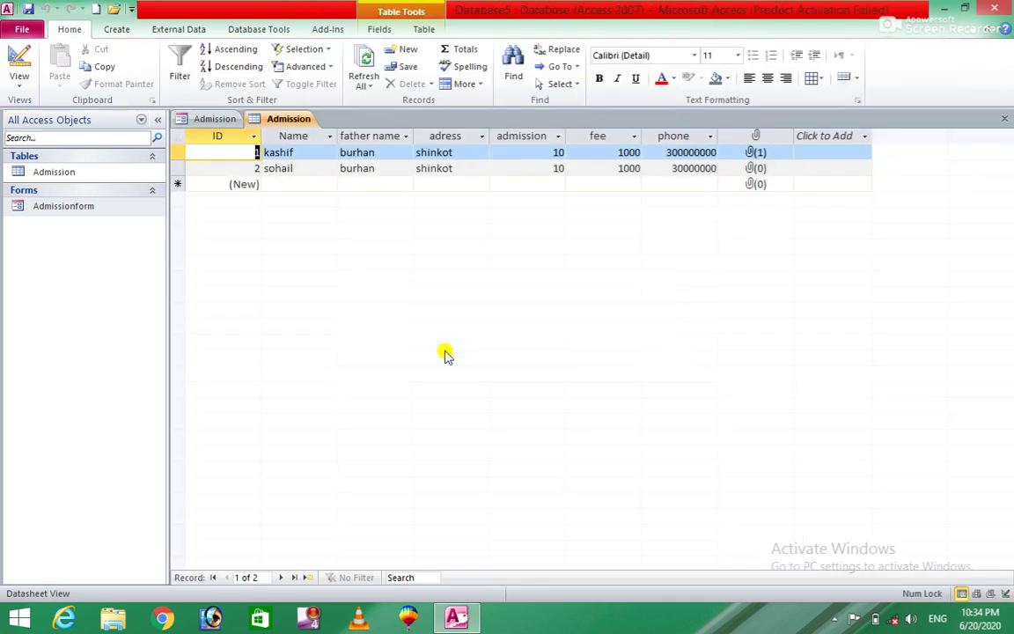
double_click(80, 206)
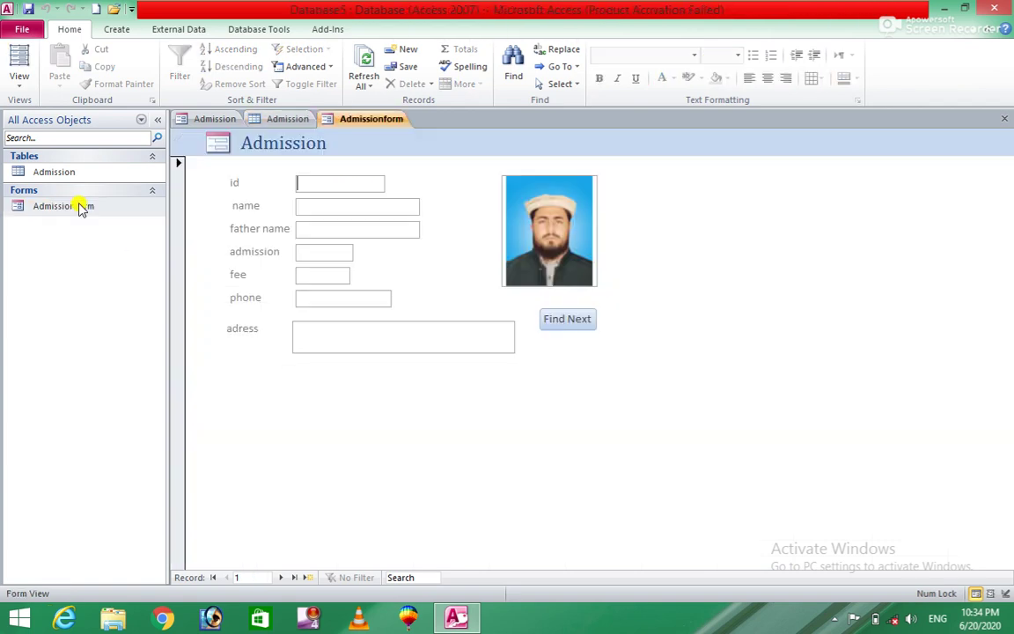
Step: Test the Find Next button on the first record and dismiss the dialogs it opens
click(569, 323)
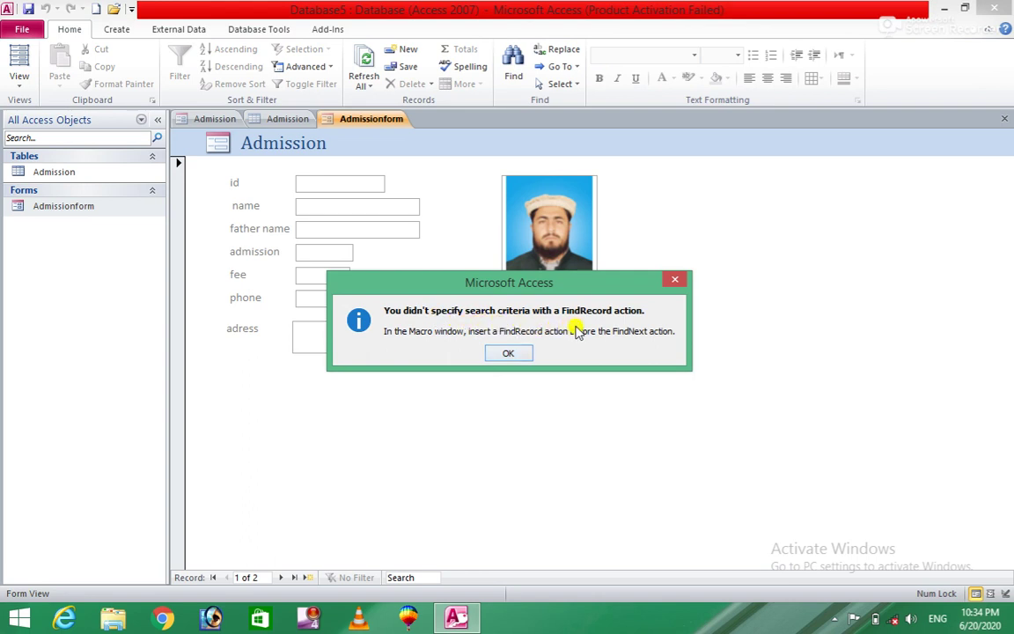
click(508, 354)
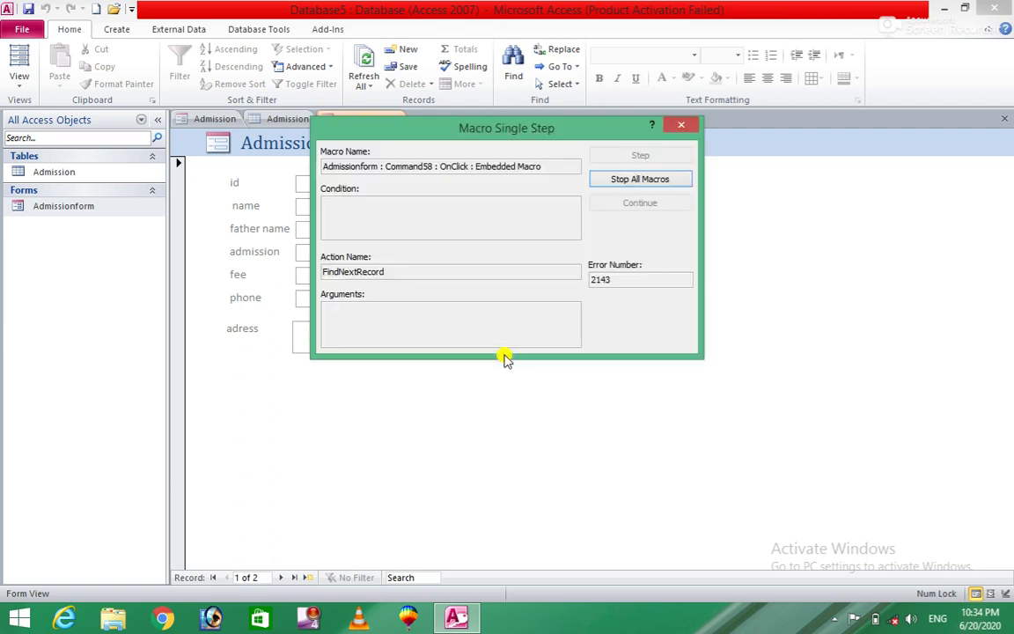
click(685, 127)
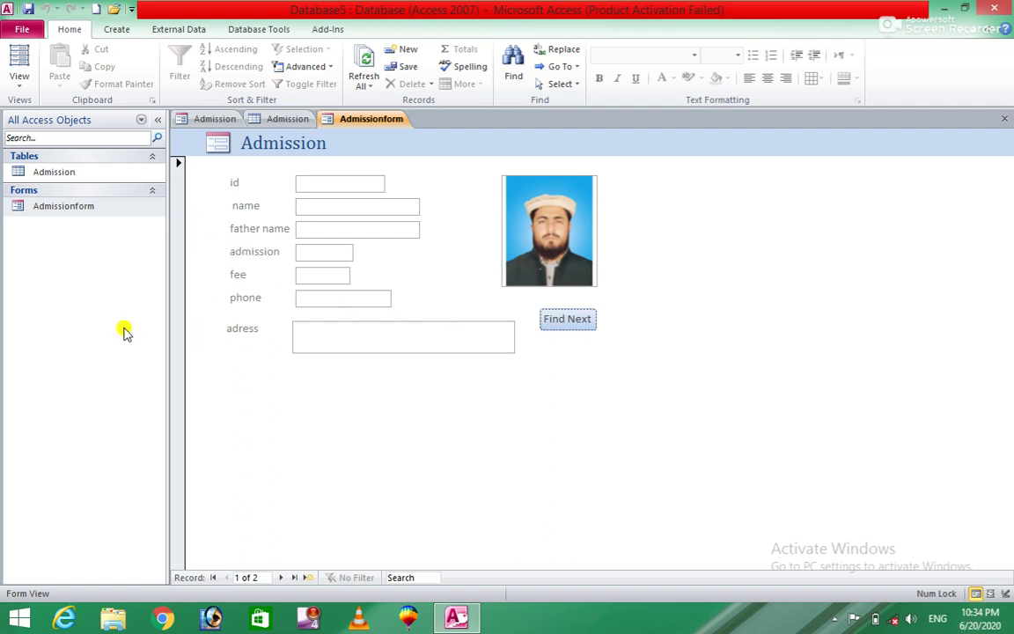
Step: Return Admissionform to Design View and draw a second command button directly below the Find Next button
right_click(88, 206)
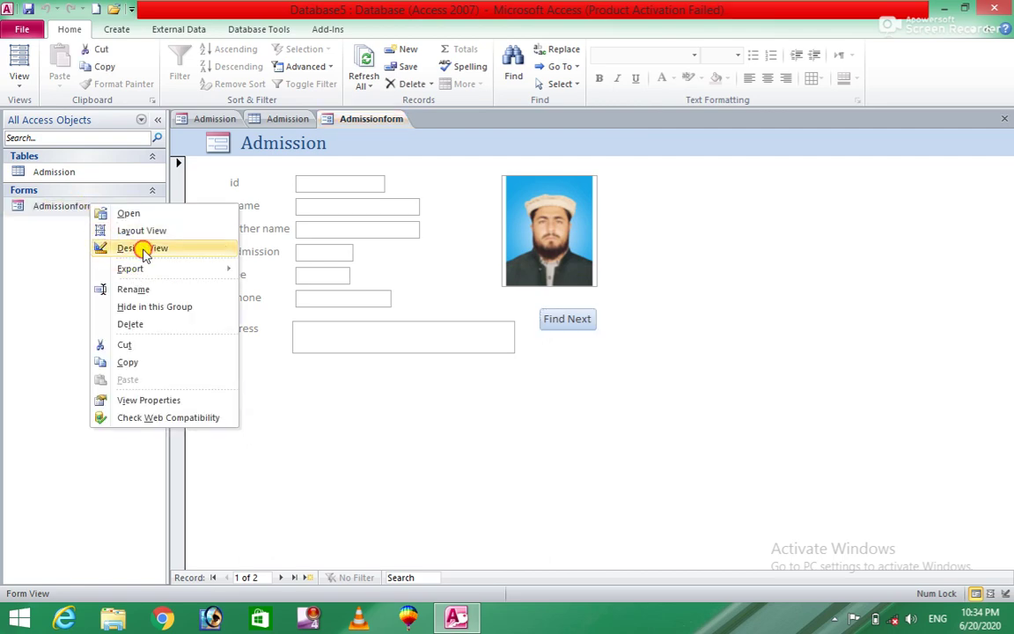
click(143, 251)
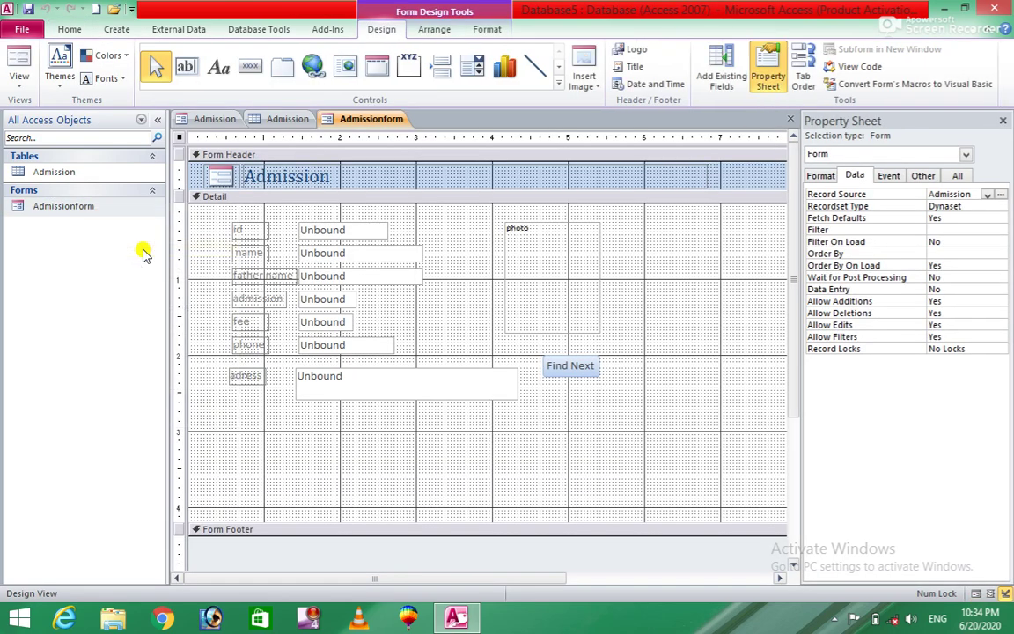
click(253, 75)
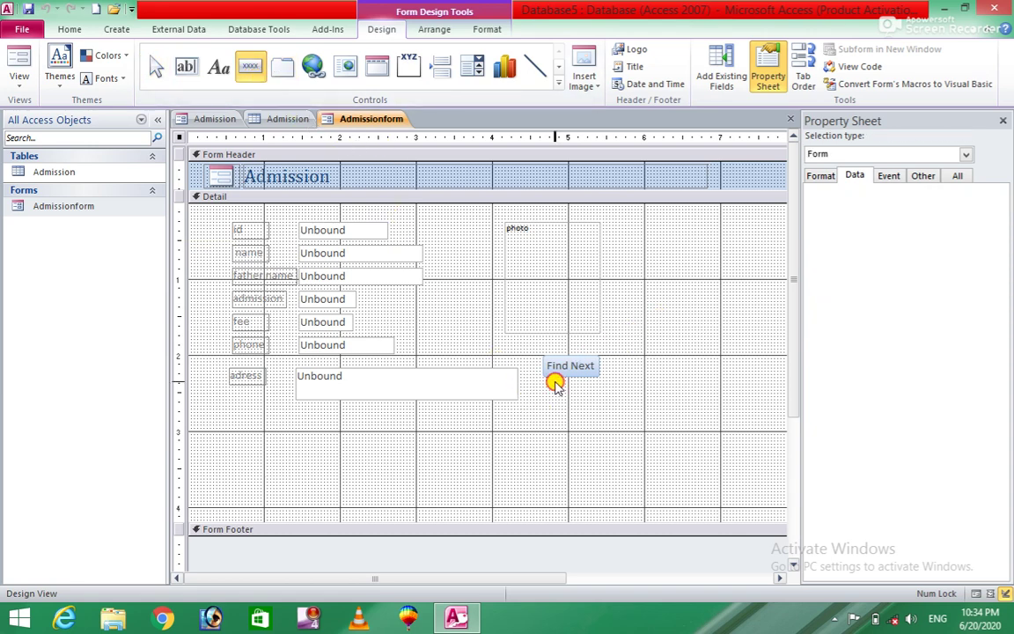
click(550, 385)
drag(550, 385, 605, 407)
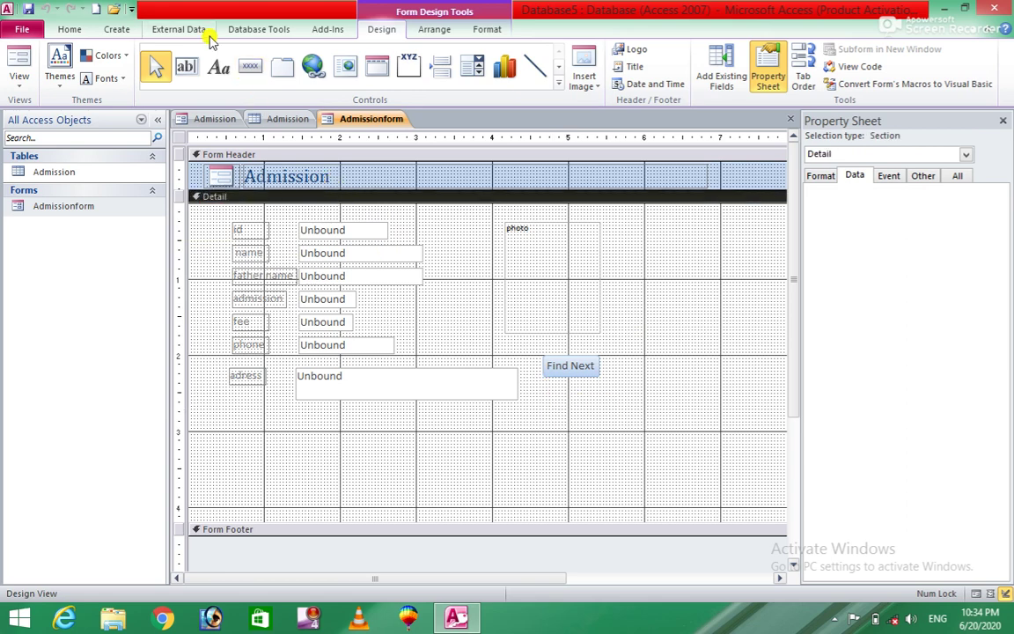
click(250, 66)
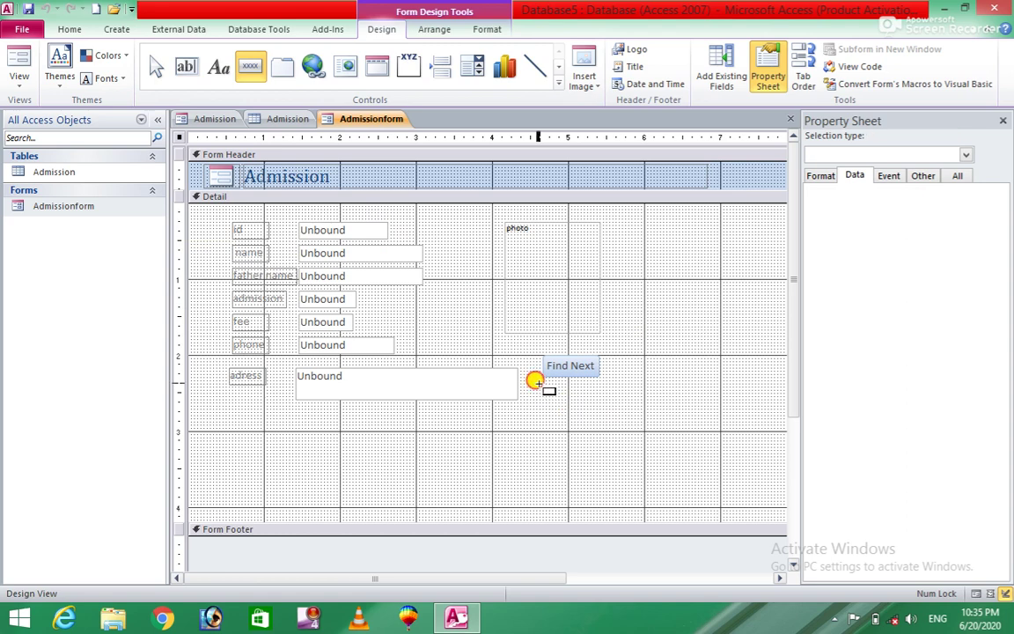
drag(536, 382, 596, 401)
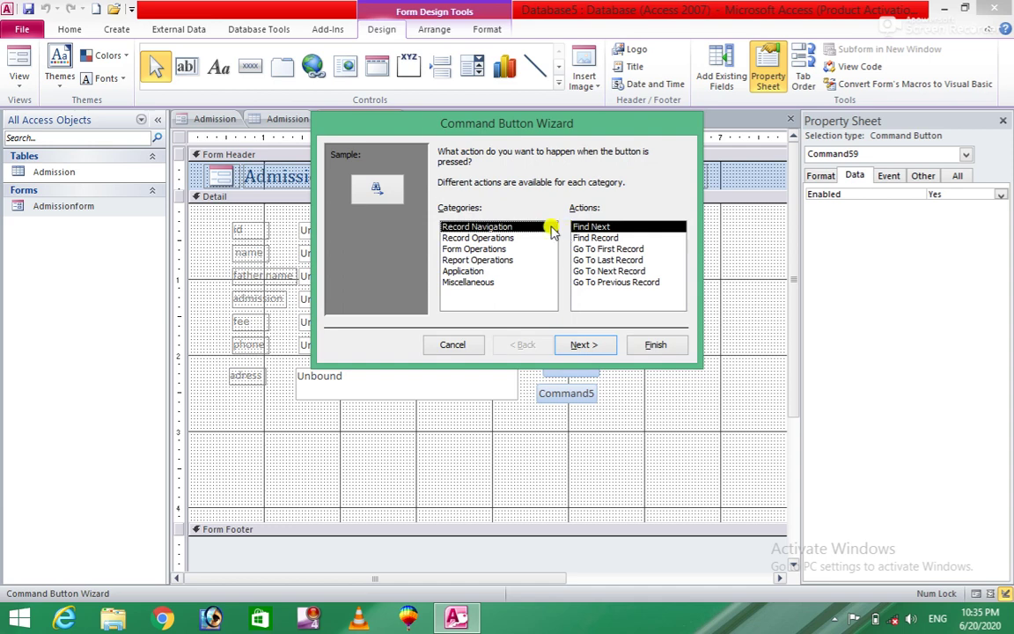
Step: Assign the Form Operations action Close Form to the new button, show the text "Close Form" on it, and finish the wizard
click(514, 245)
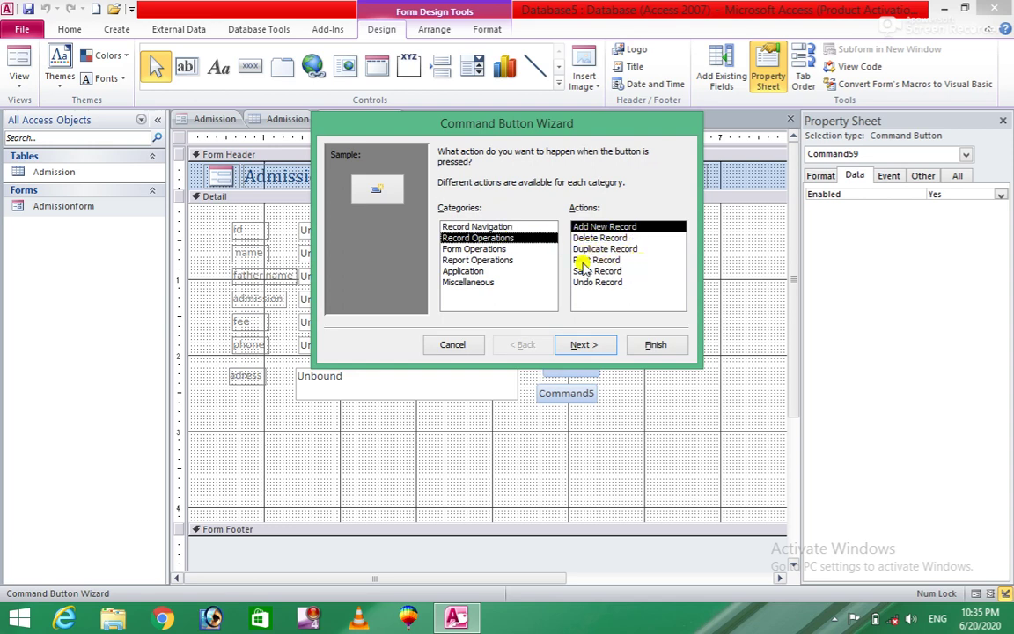
click(494, 249)
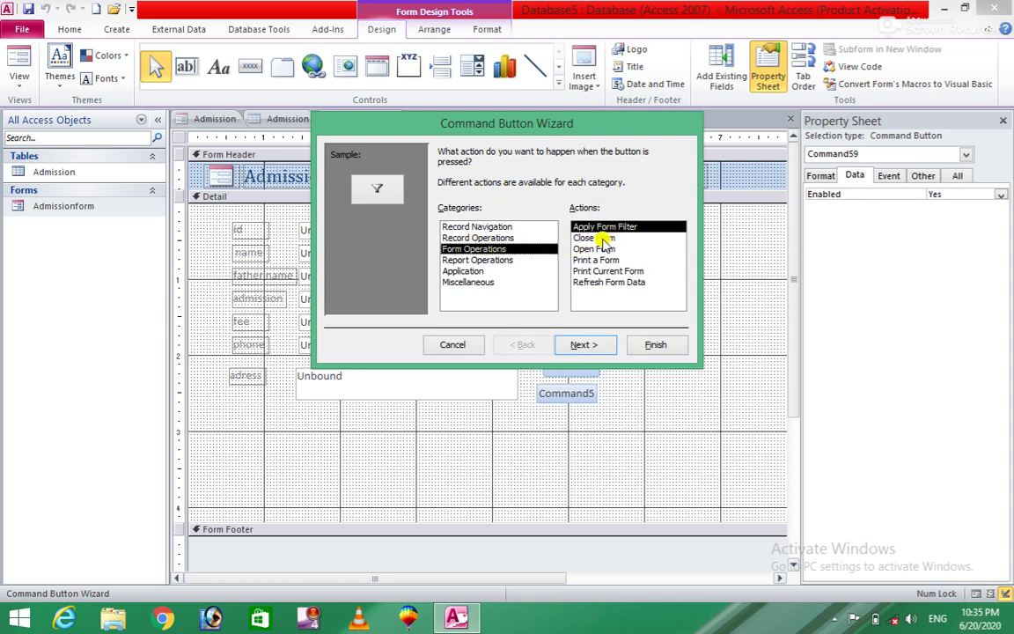
click(604, 239)
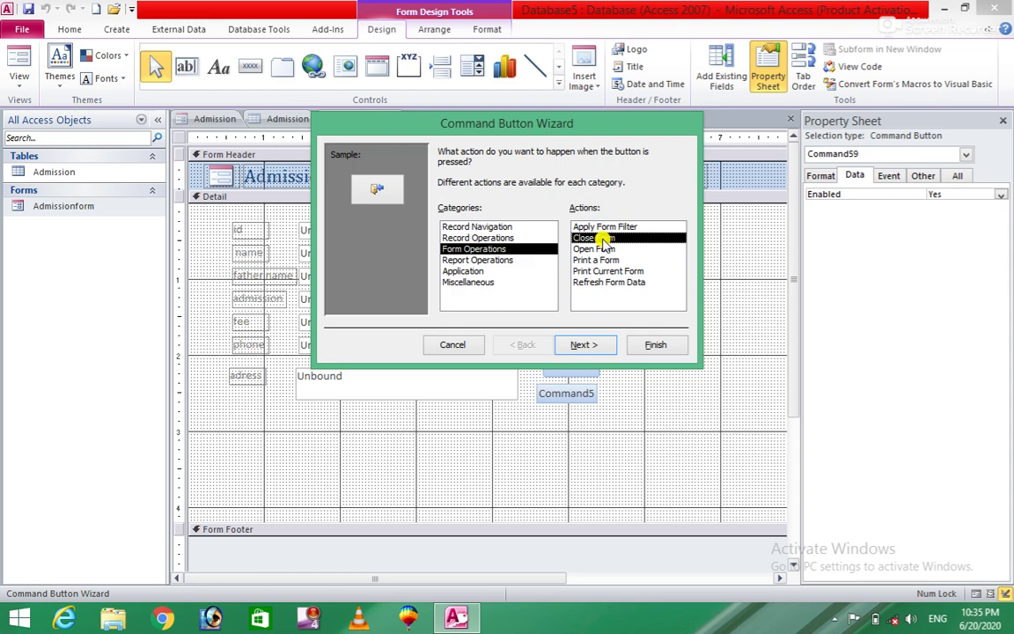
click(582, 344)
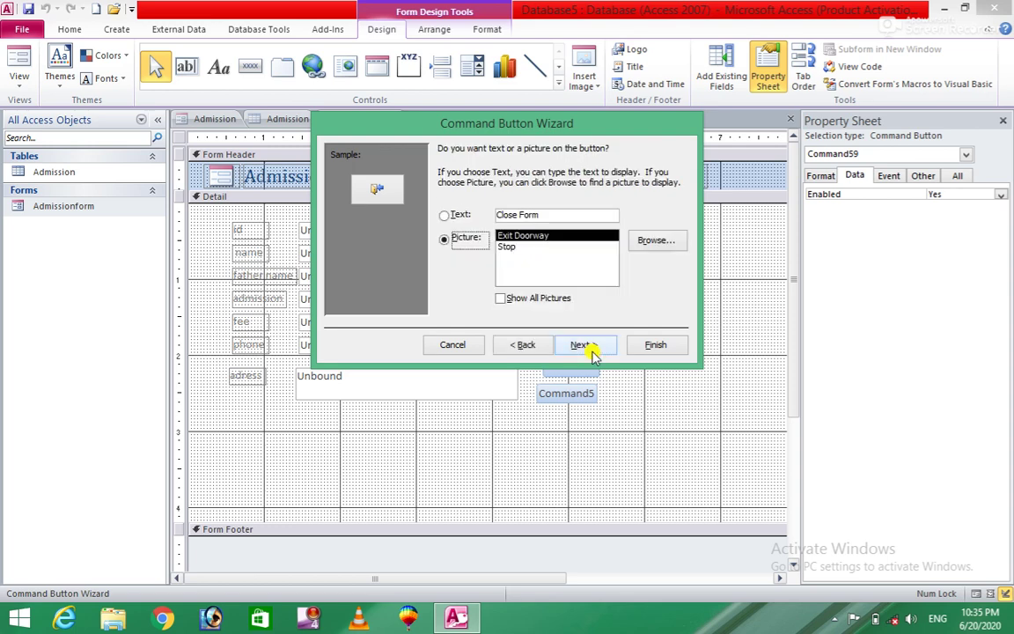
click(444, 215)
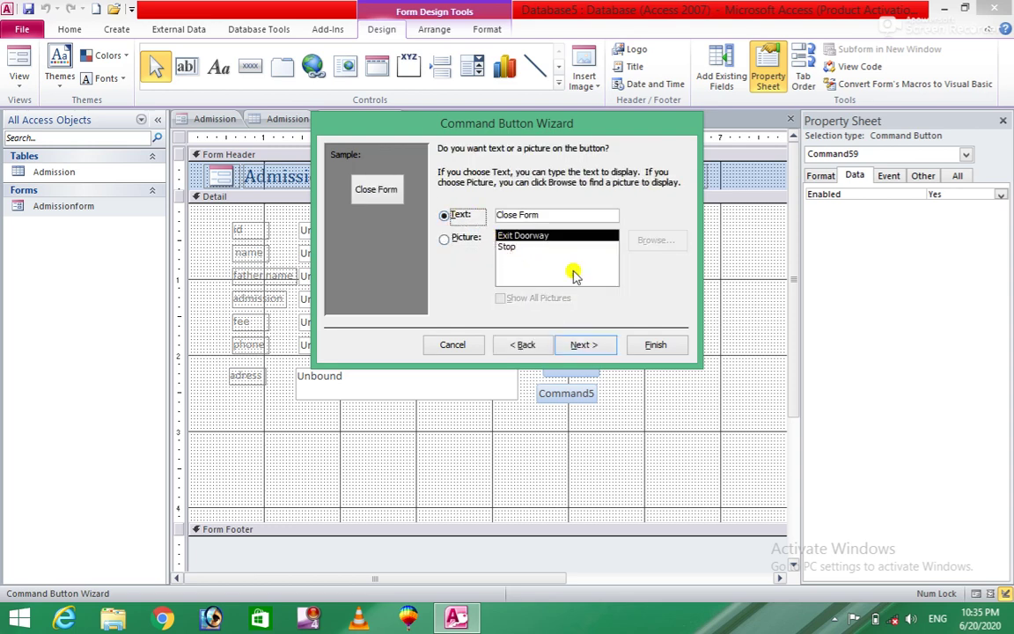
click(584, 345)
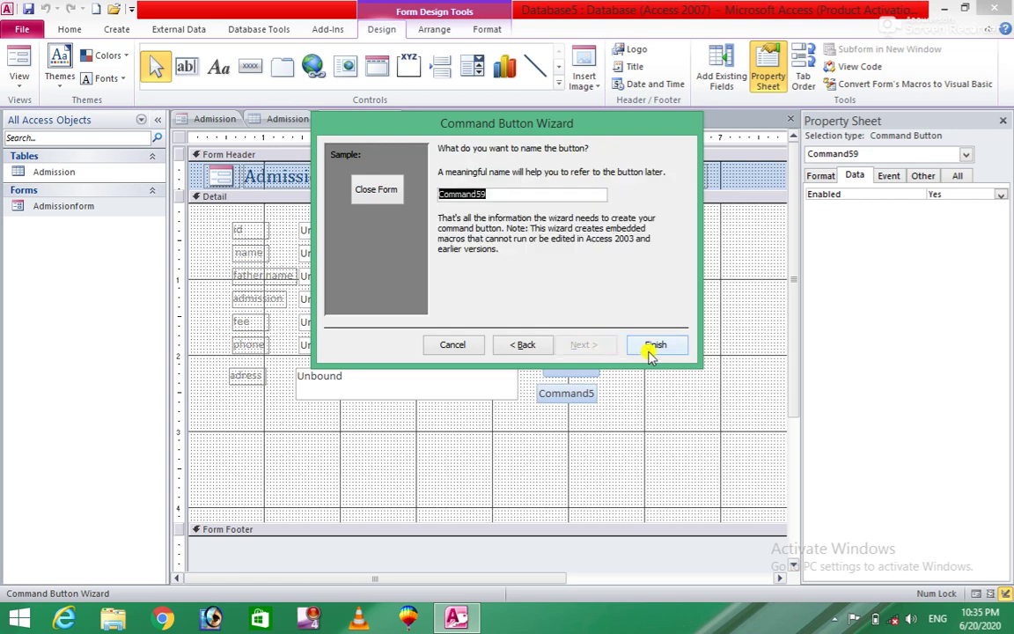
click(654, 345)
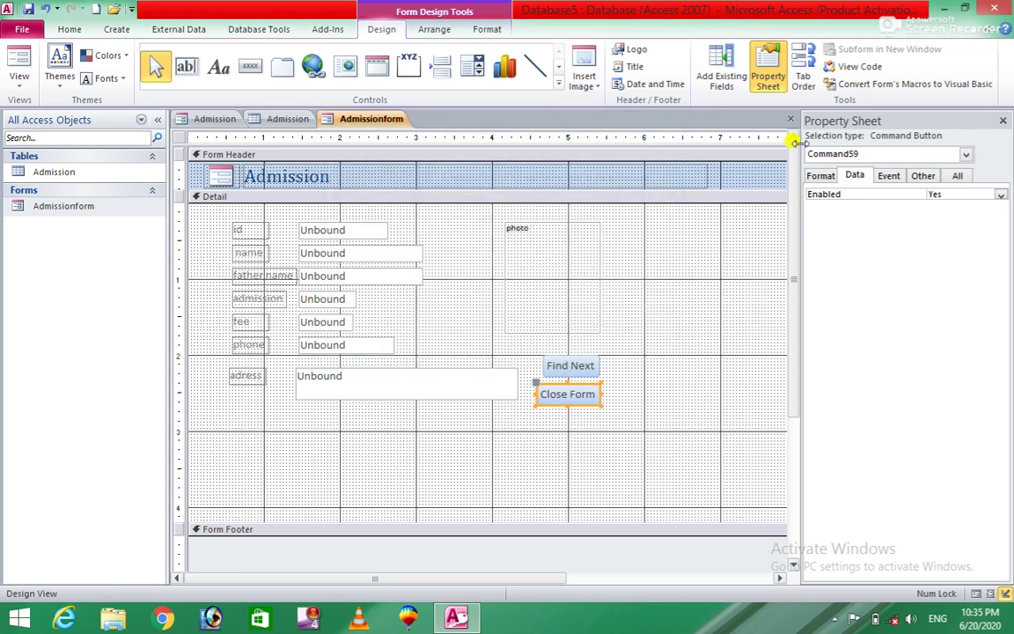
Step: Close Admissionform with the Close Form button saved in its design, and reopen it in Form View
click(790, 119)
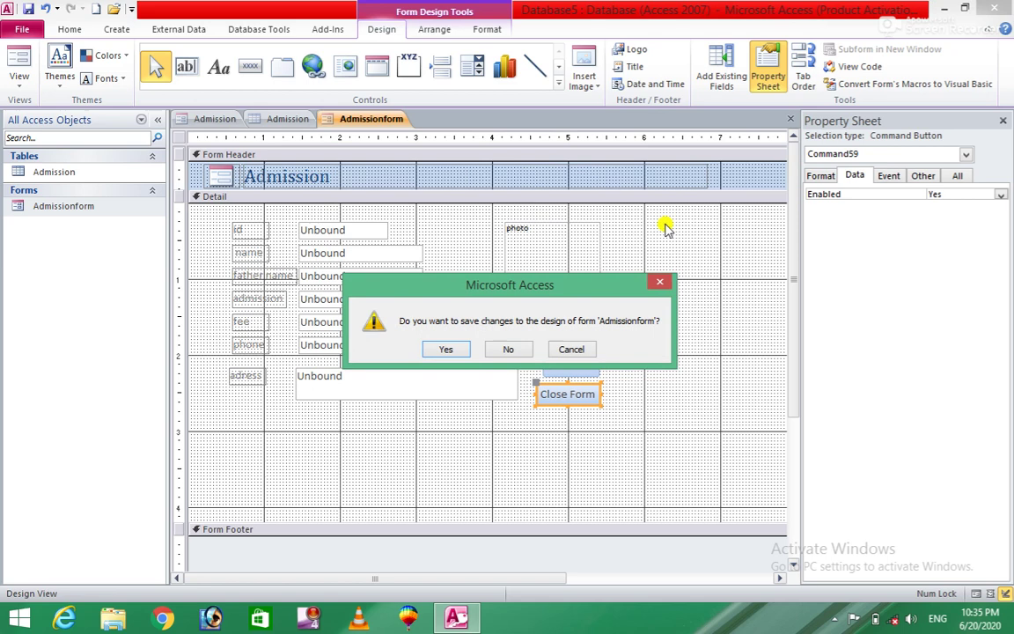
click(450, 350)
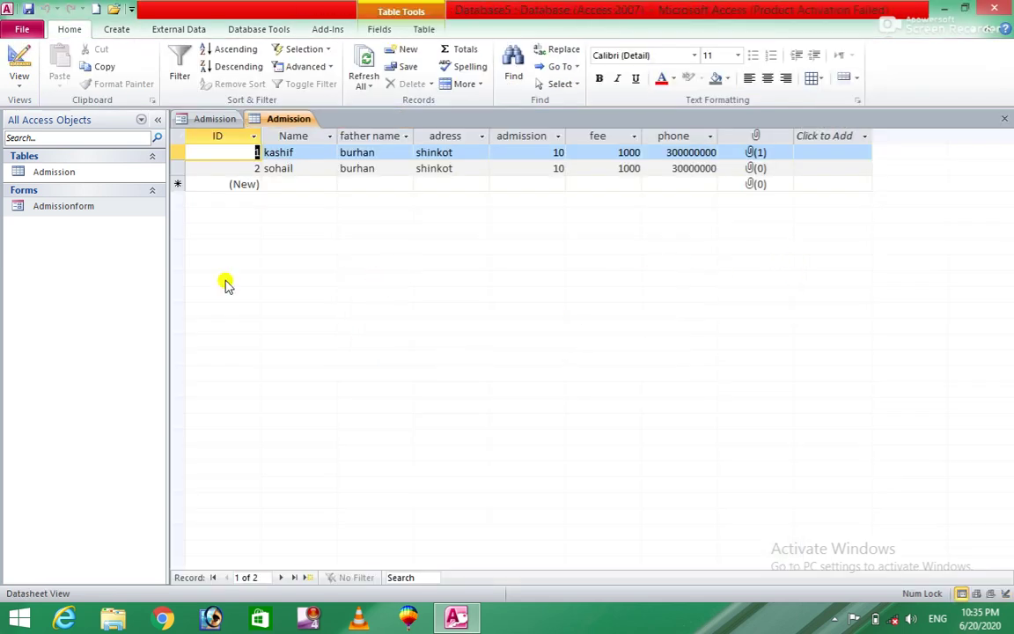
double_click(93, 209)
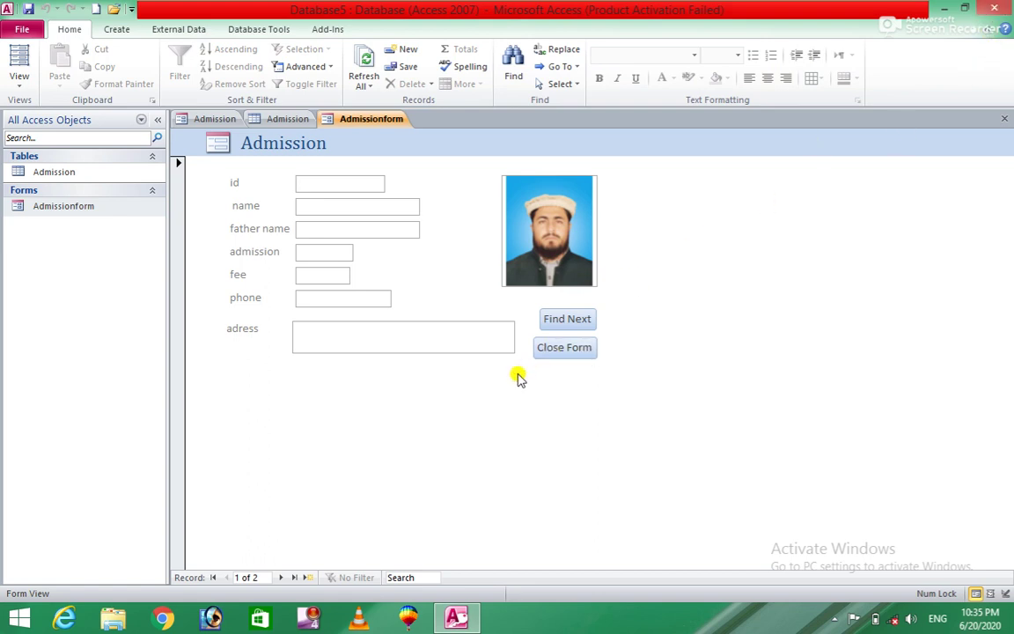
Step: Test the Close Form button on Admissionform twice, reopening the form in Form View between the tests
click(581, 351)
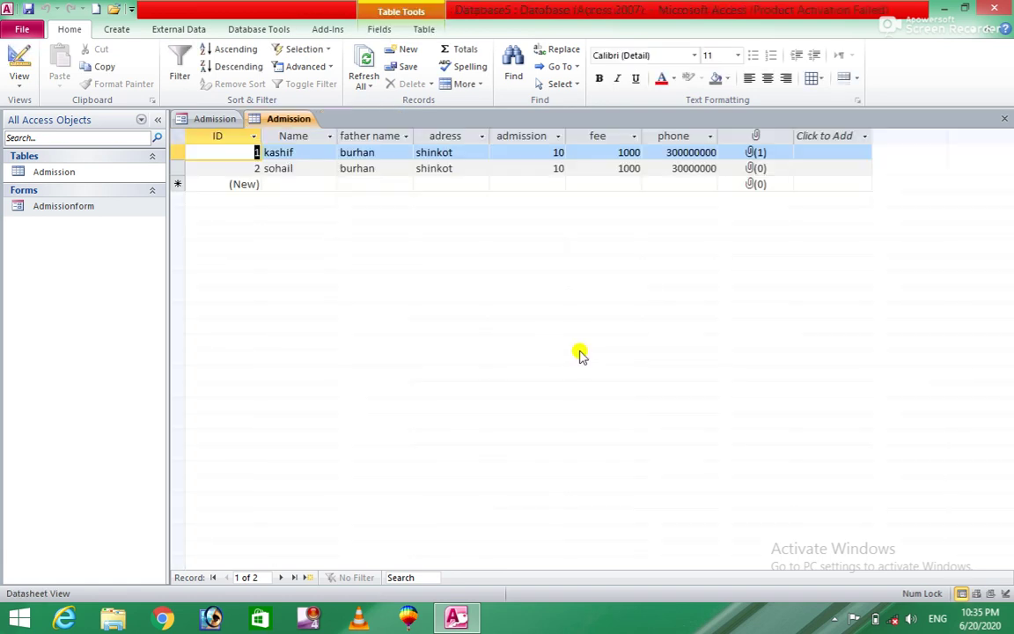
click(71, 209)
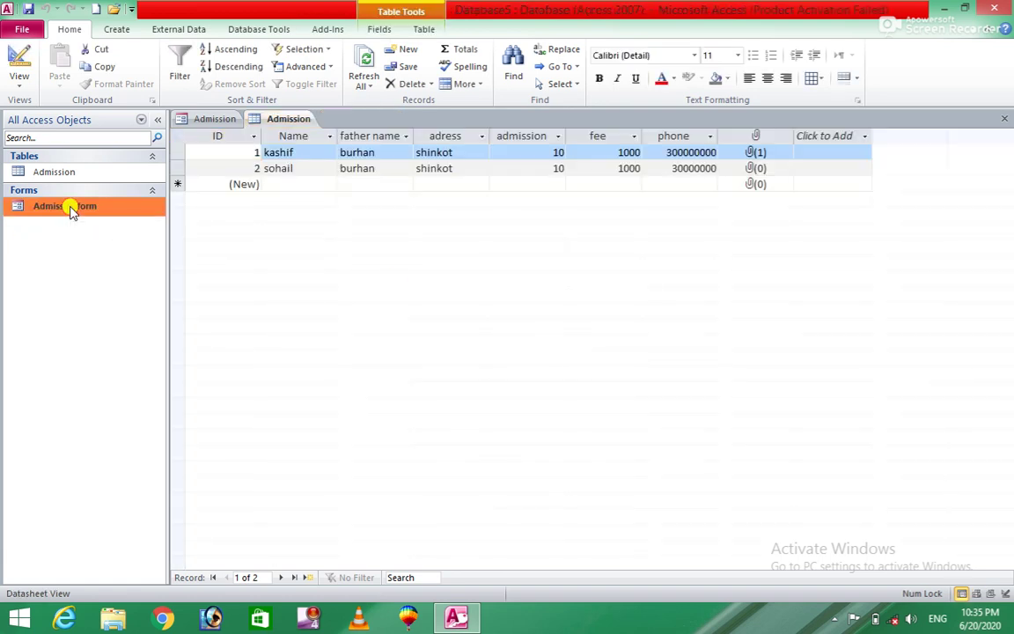
double_click(70, 208)
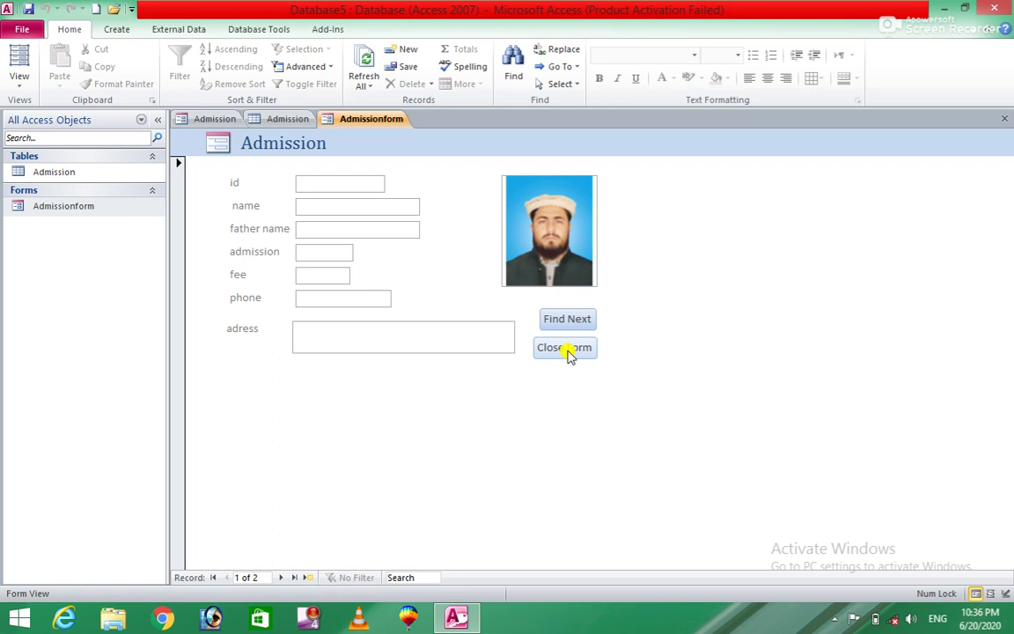
click(564, 349)
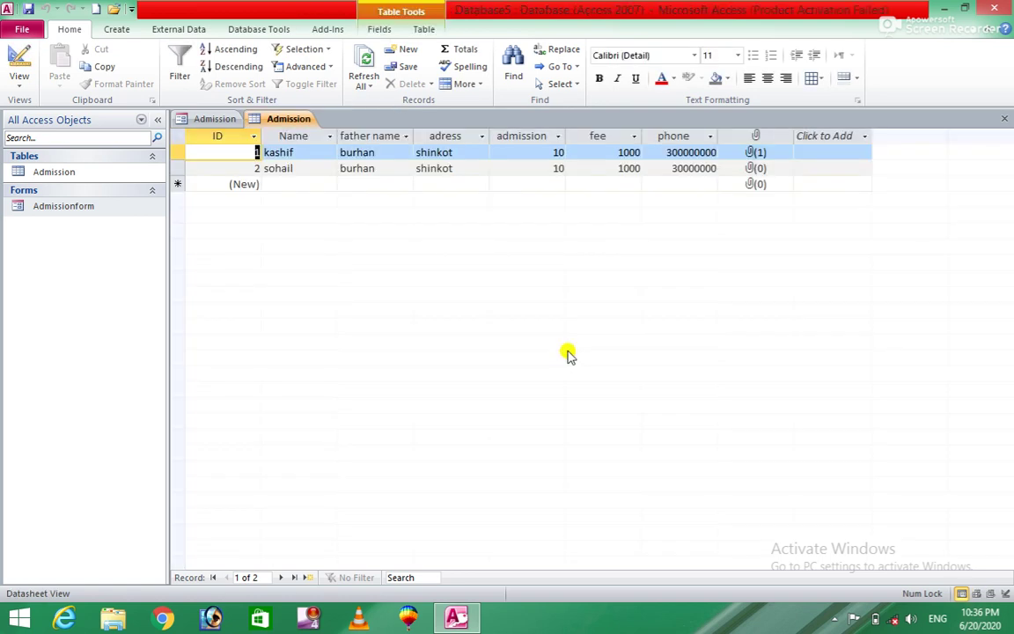
Step: Open Admissionform in Design View and draw a third command button to the right of the Find Next button
double_click(107, 207)
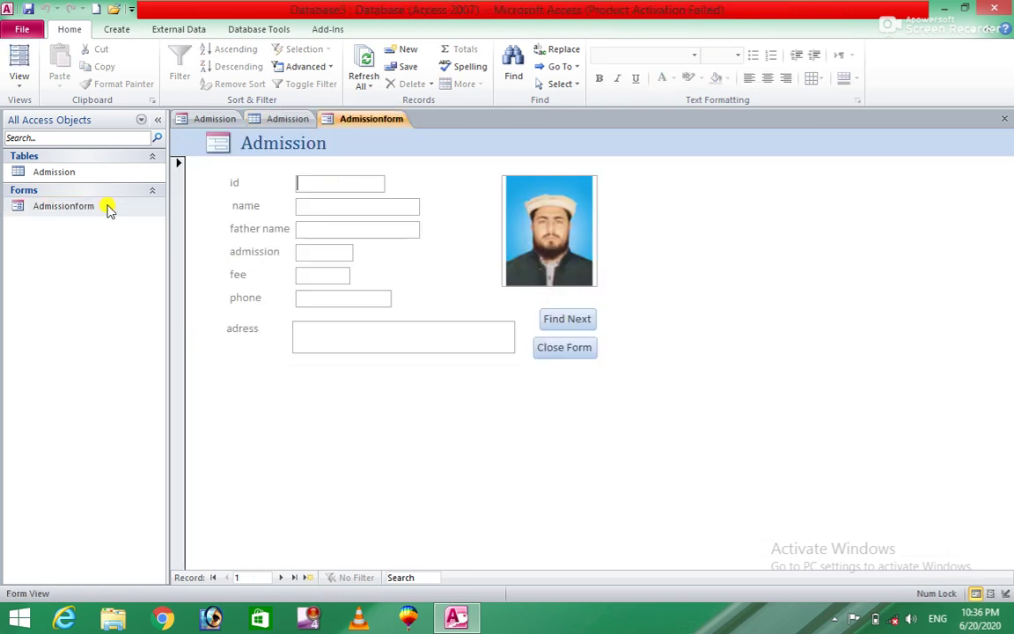
right_click(107, 208)
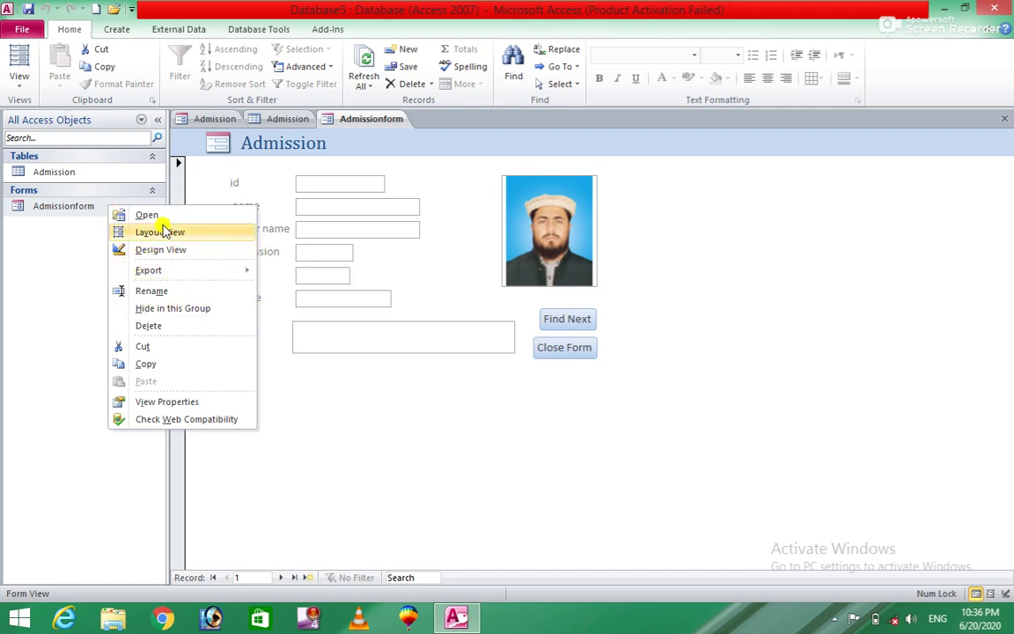
click(161, 251)
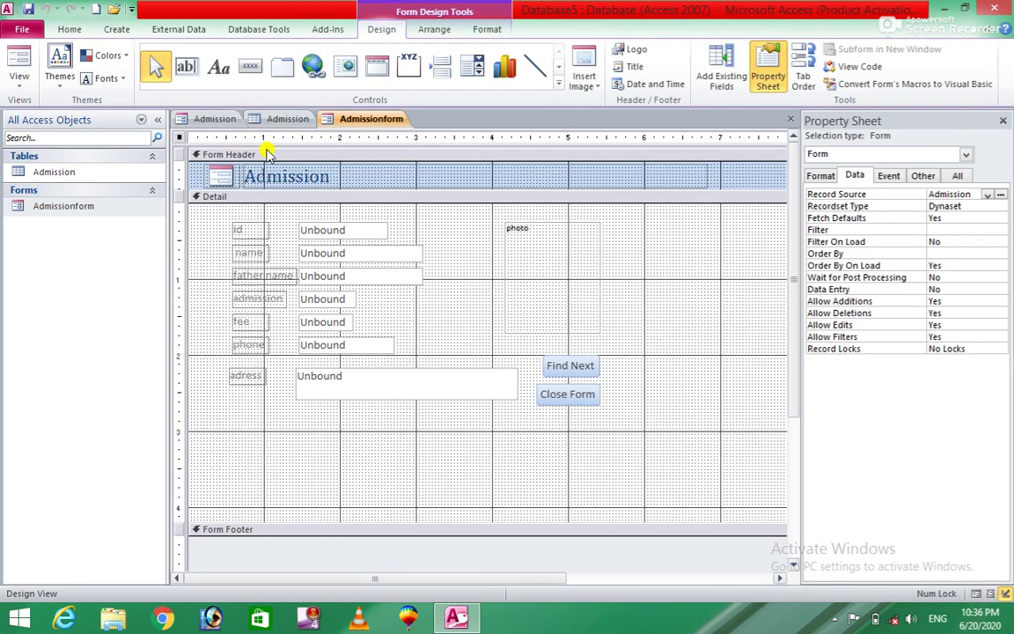
click(251, 68)
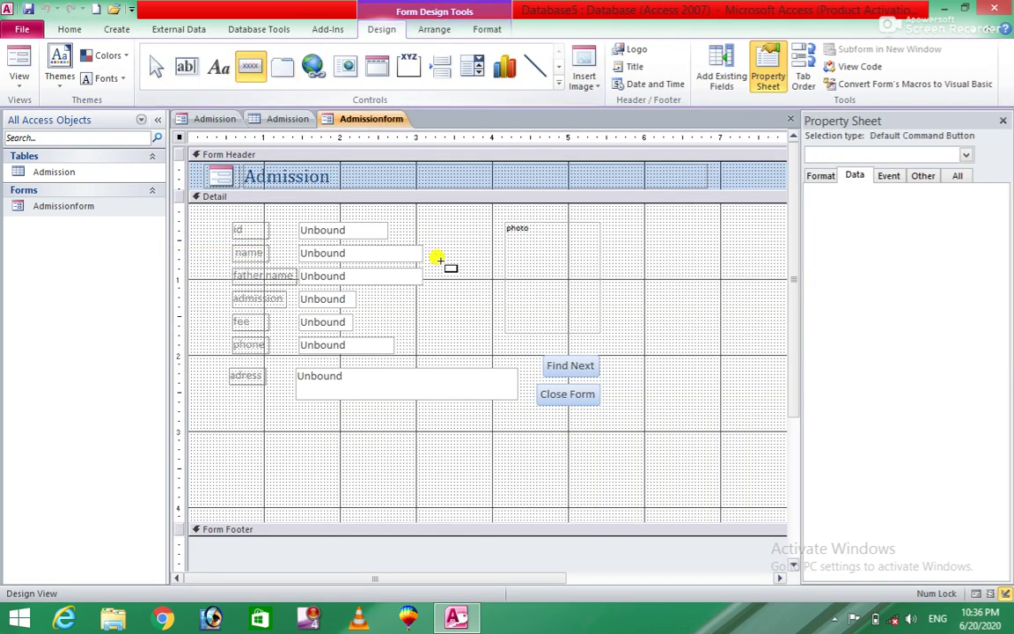
drag(612, 348, 706, 379)
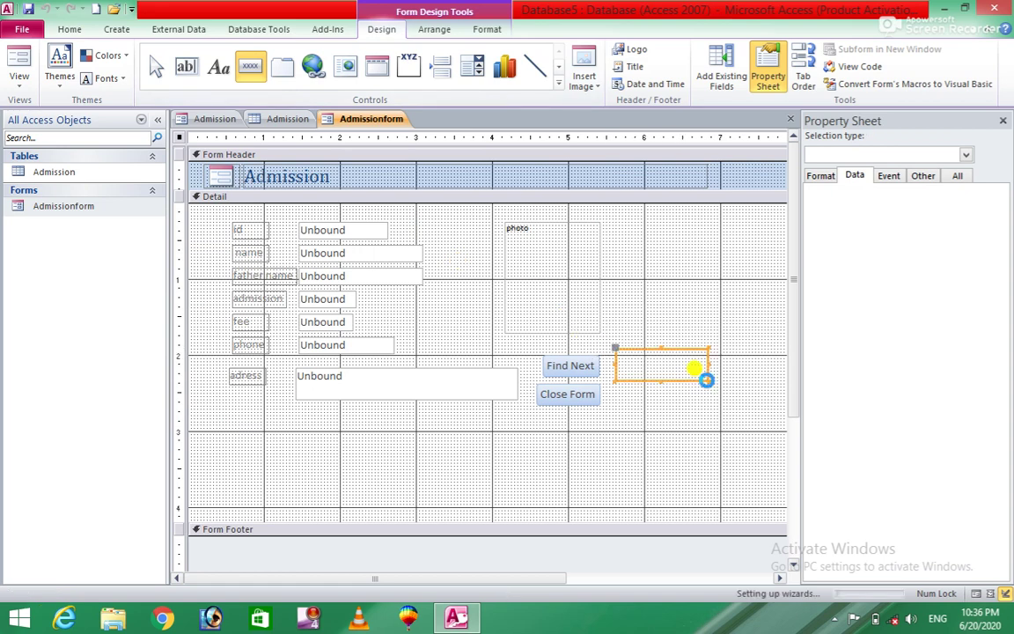
Step: Assign the Application action Quit Application to the new button, show the text "Quit App" on it, and finish the wizard
click(471, 249)
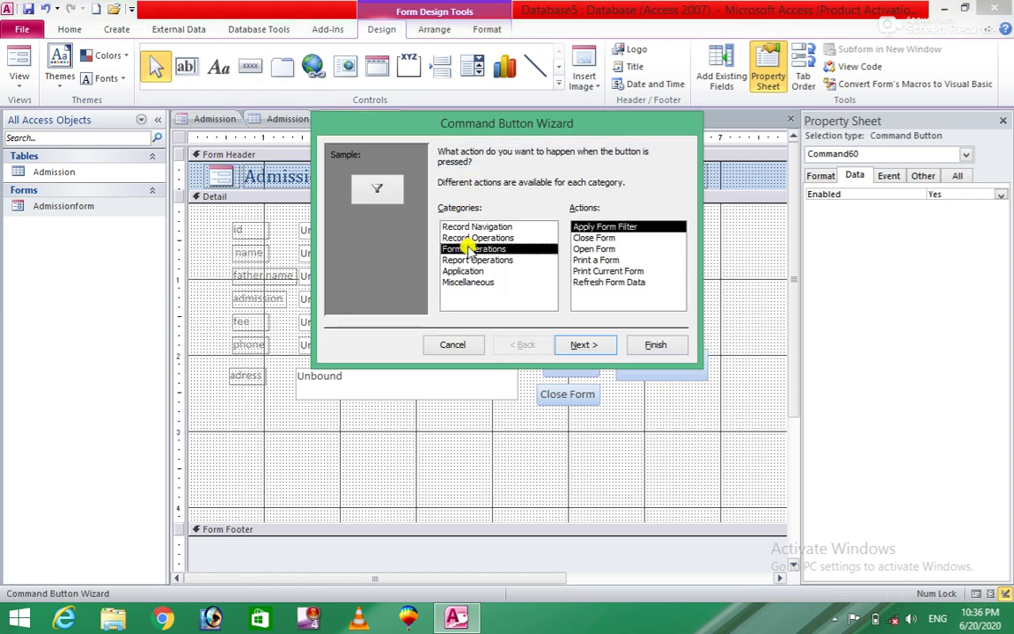
click(510, 262)
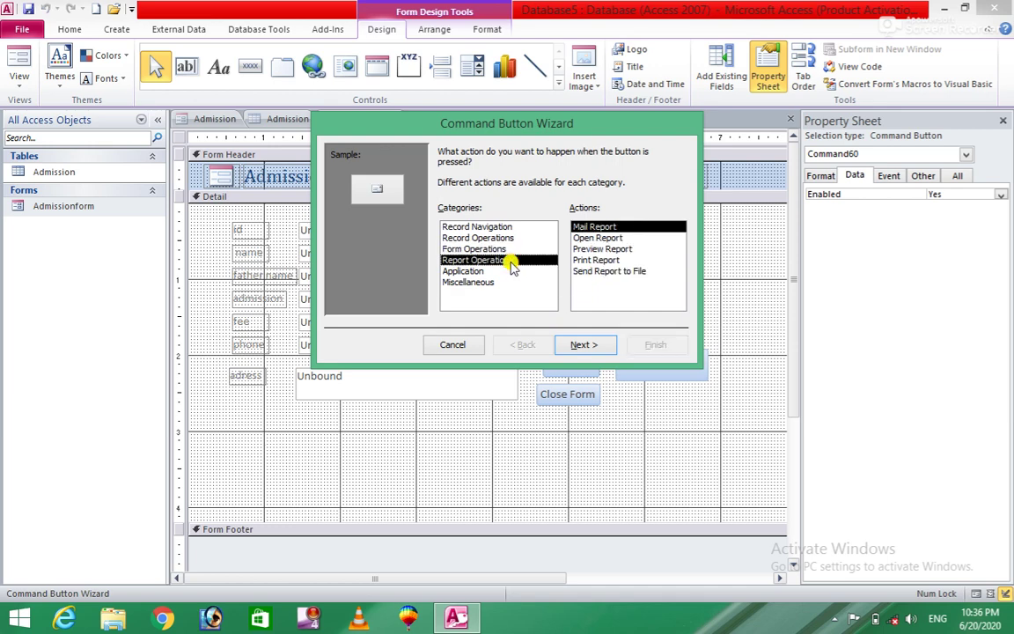
click(458, 273)
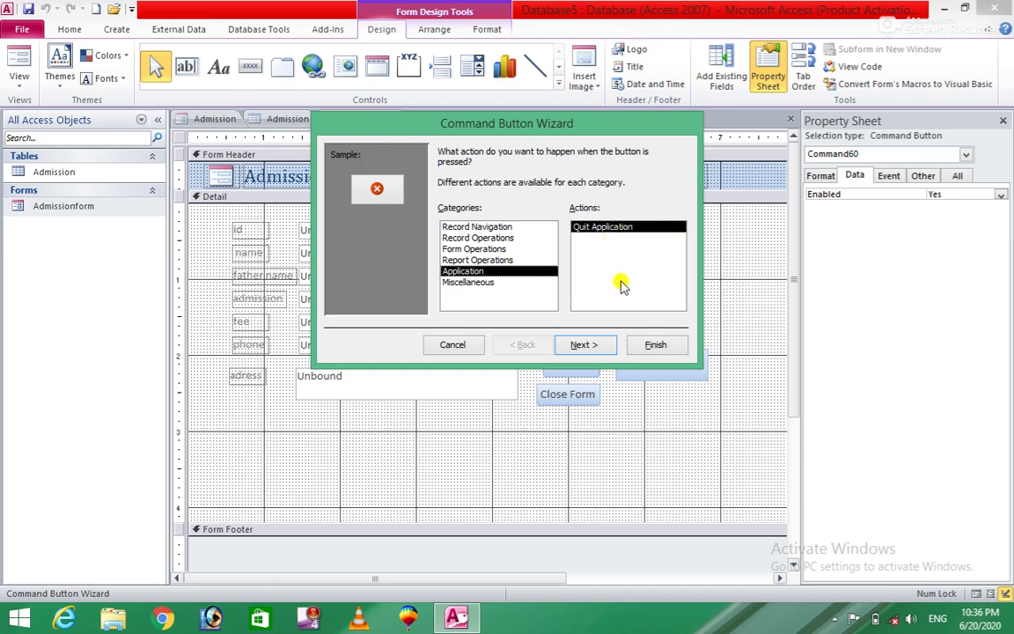
click(596, 344)
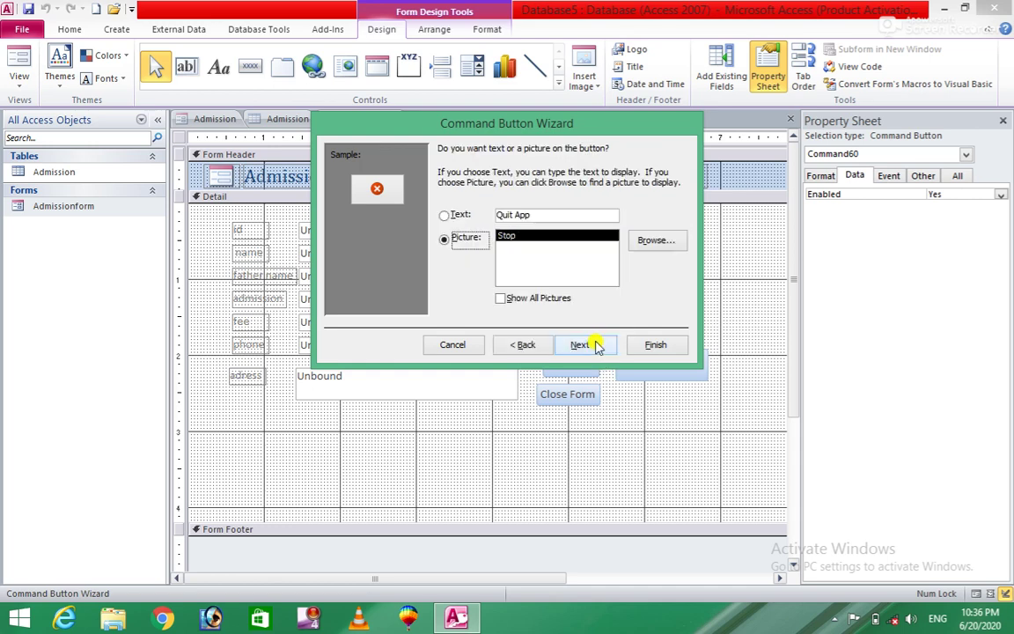
click(453, 215)
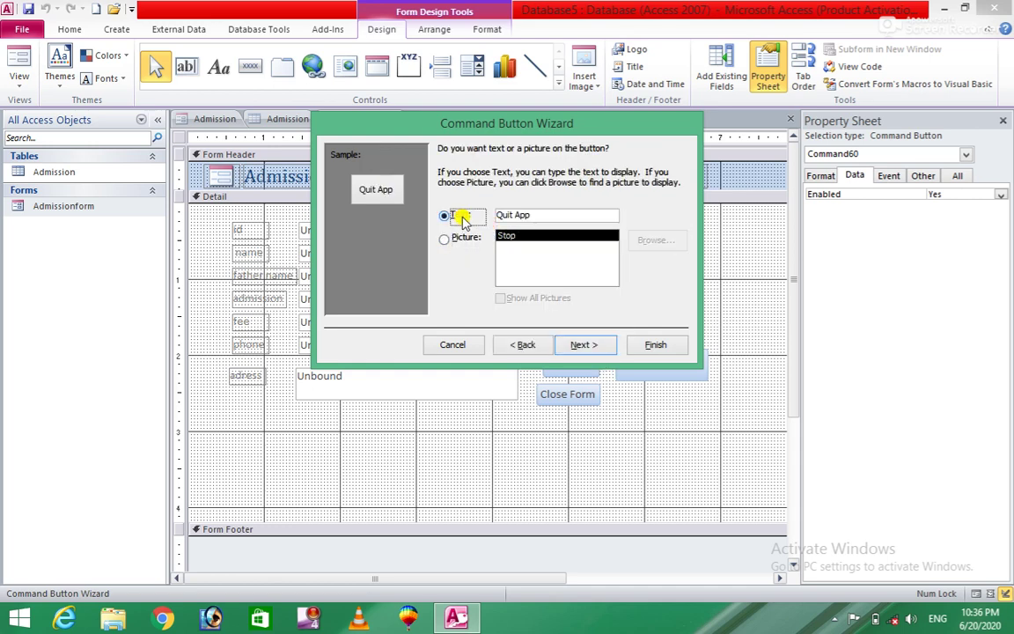
click(581, 345)
click(648, 348)
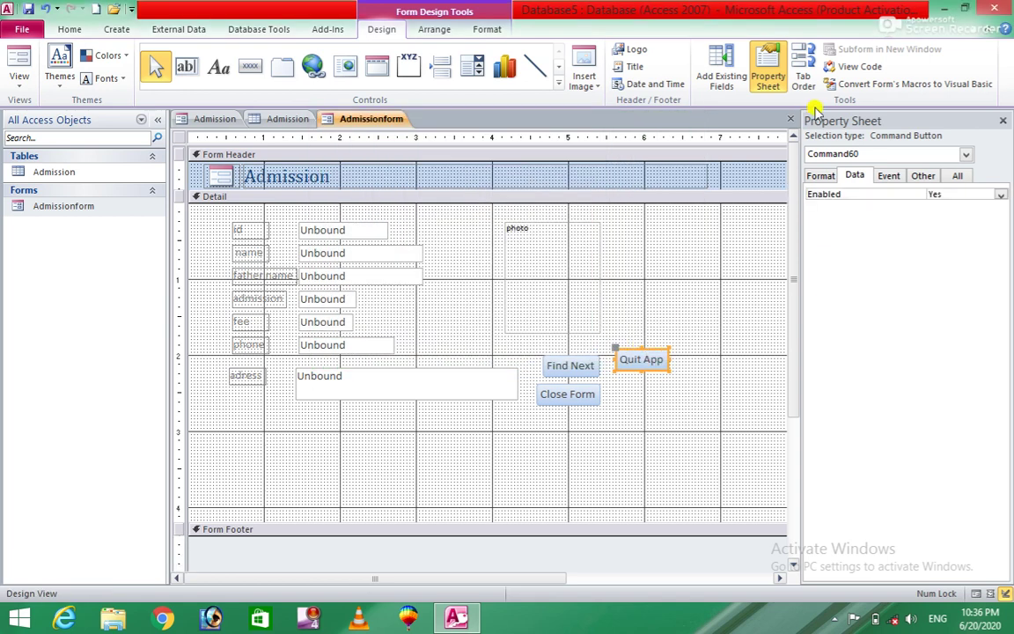
Step: Close Admissionform with the Quit App button saved in its design, and reopen it in Form View
click(790, 119)
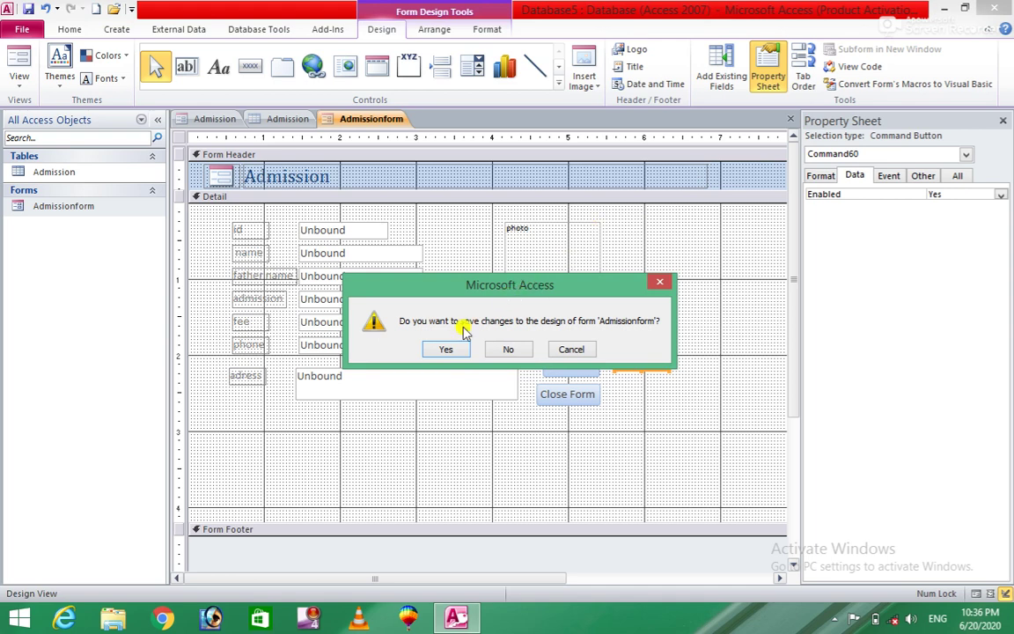
click(437, 351)
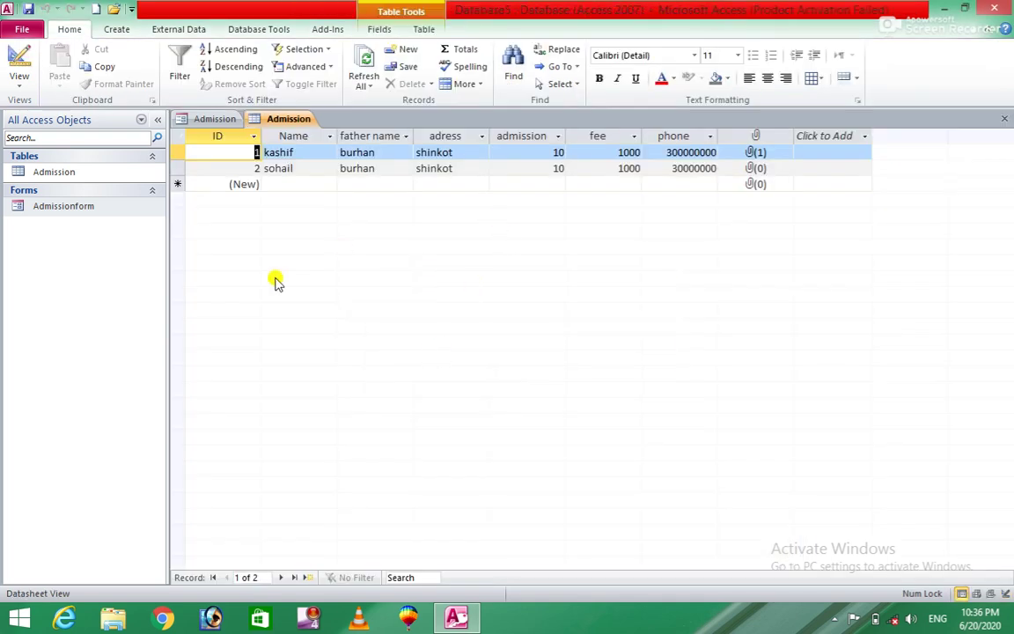
click(94, 209)
double_click(94, 210)
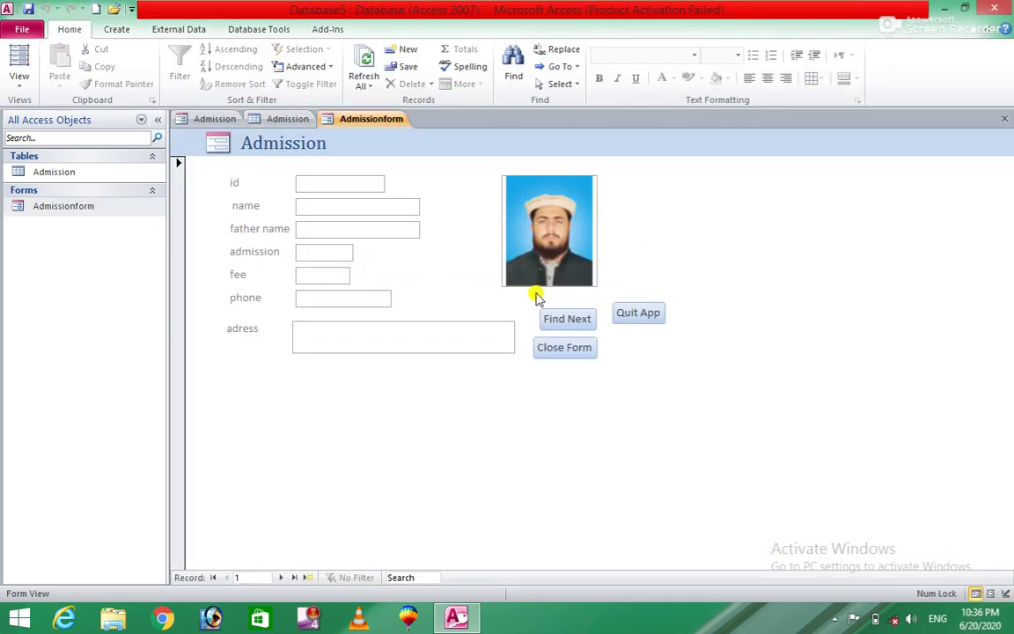
Step: Test the Quit App button and save the other open form under the name Admission while quitting
click(642, 317)
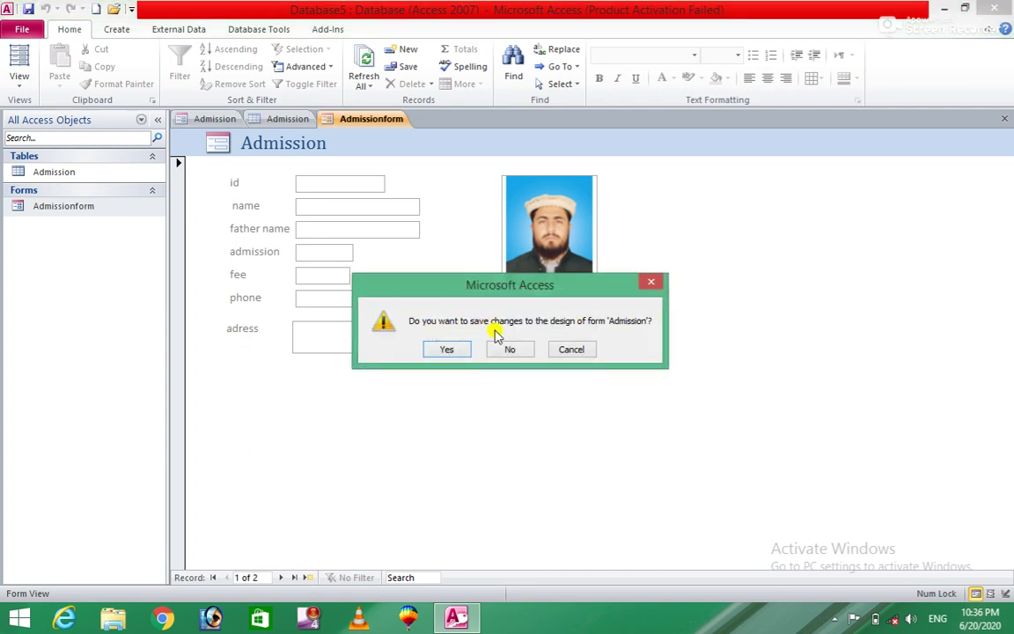
click(448, 348)
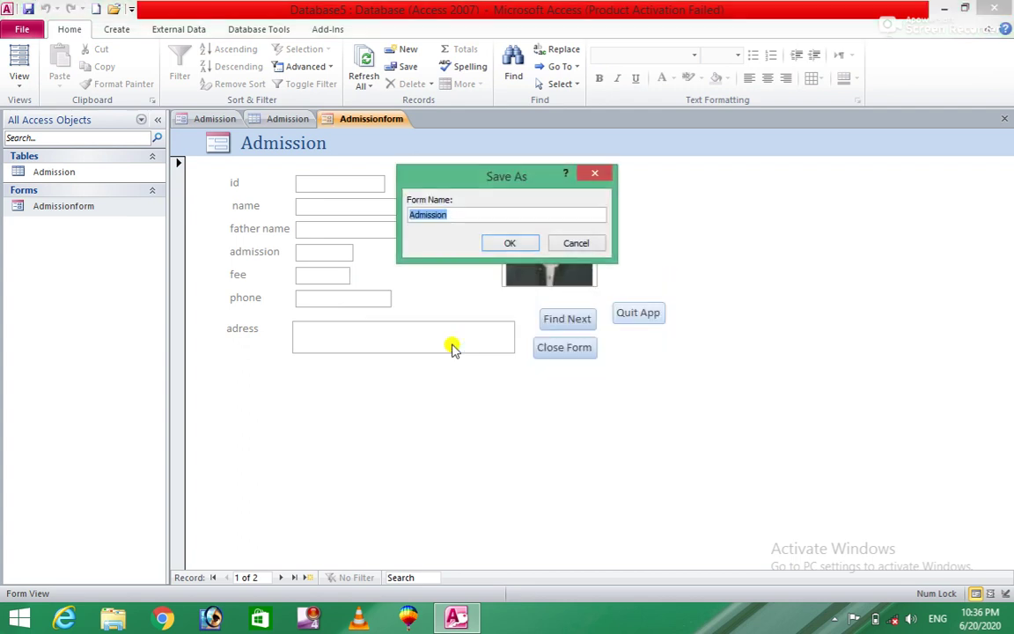
click(508, 243)
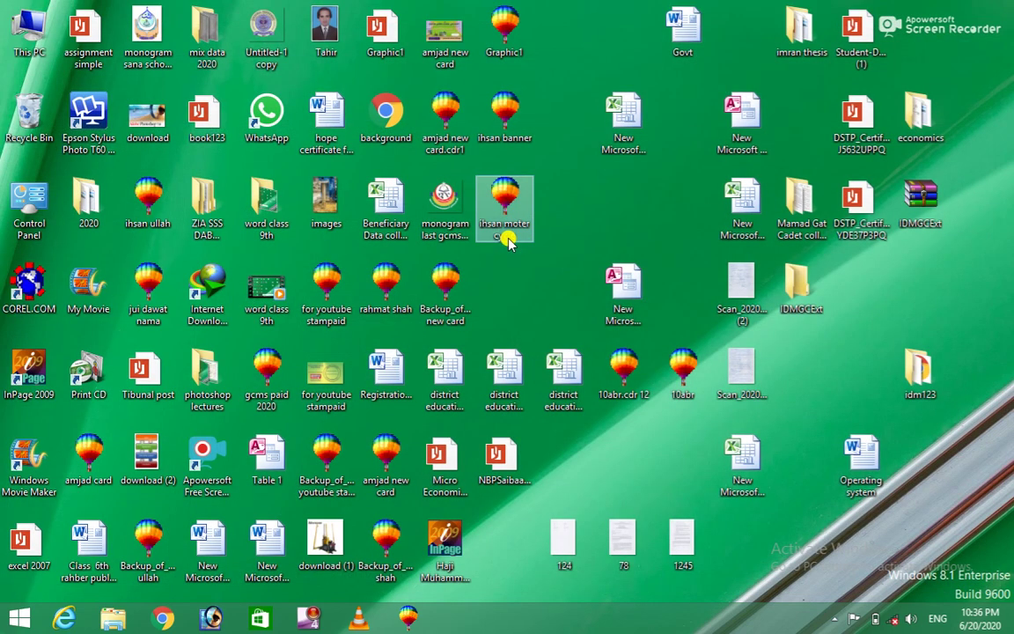
Step: Relaunch Access from a desktop database file, open the recent database Table 1.accdb, and select its customer form
double_click(742, 110)
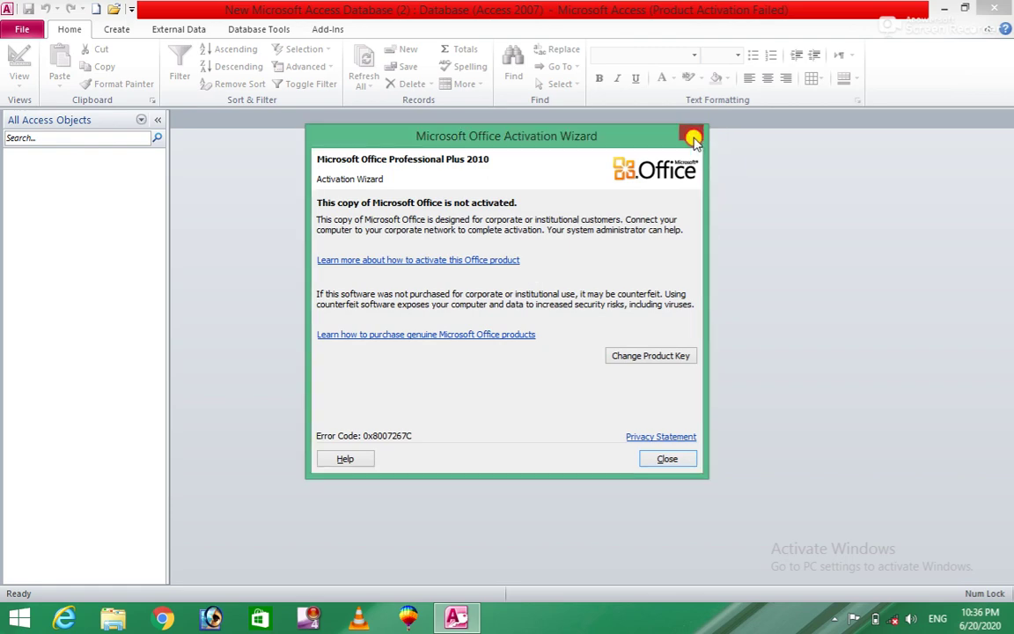
click(694, 139)
click(15, 33)
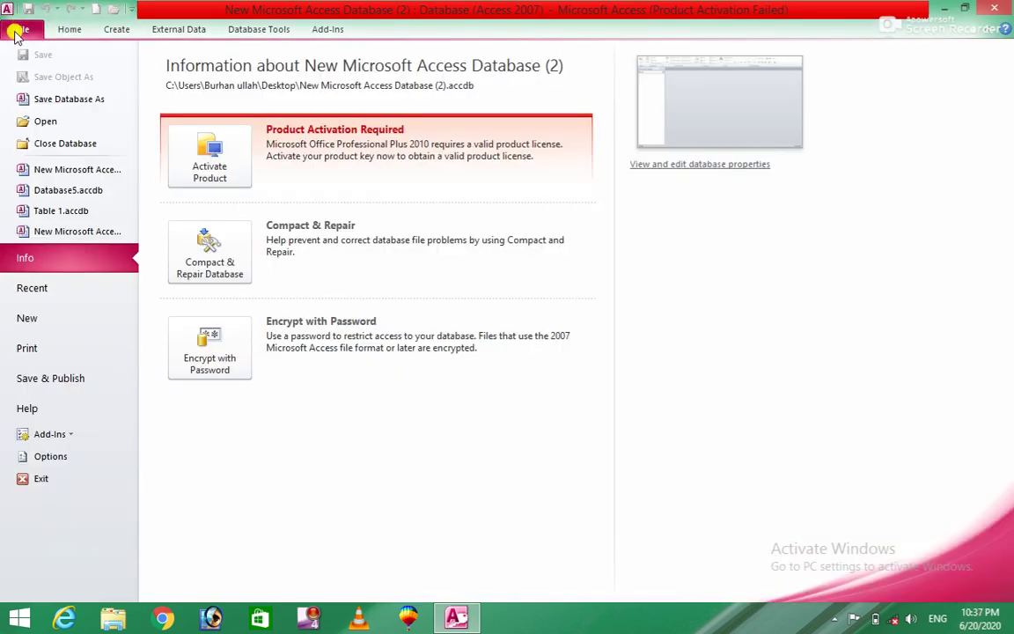
click(63, 212)
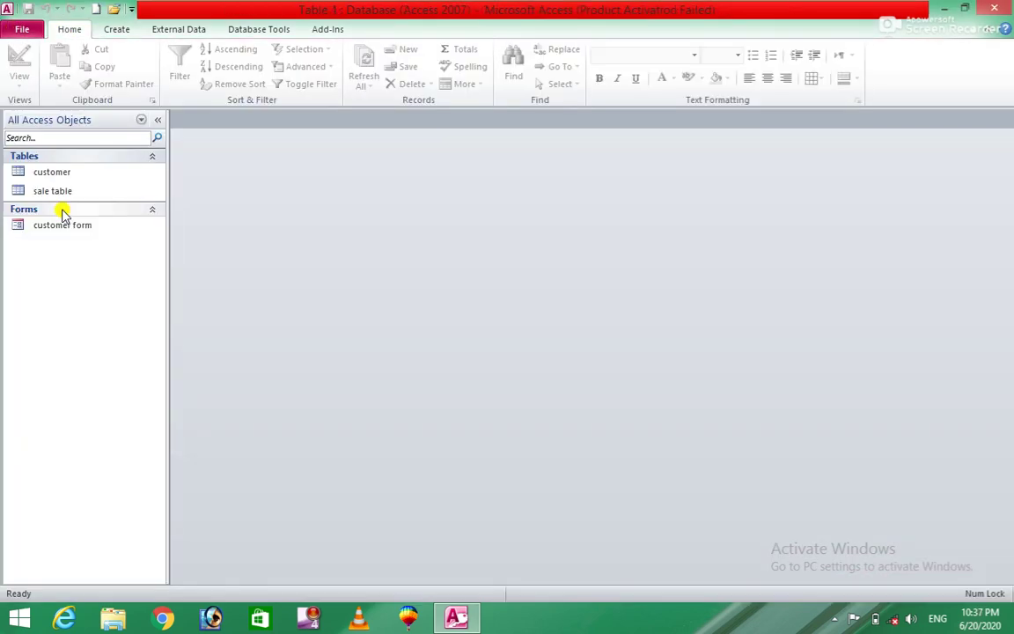
click(67, 225)
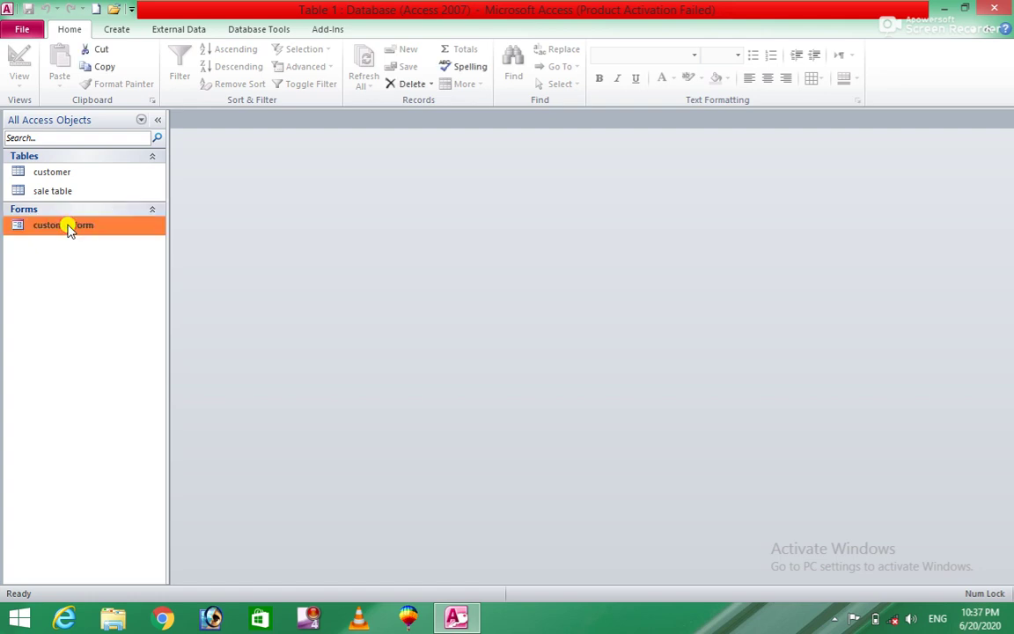
Step: Search the recent databases New Microsoft Access Database (2), New Microsoft Access Database and Table 1 for the admission form, and exit Access
click(10, 28)
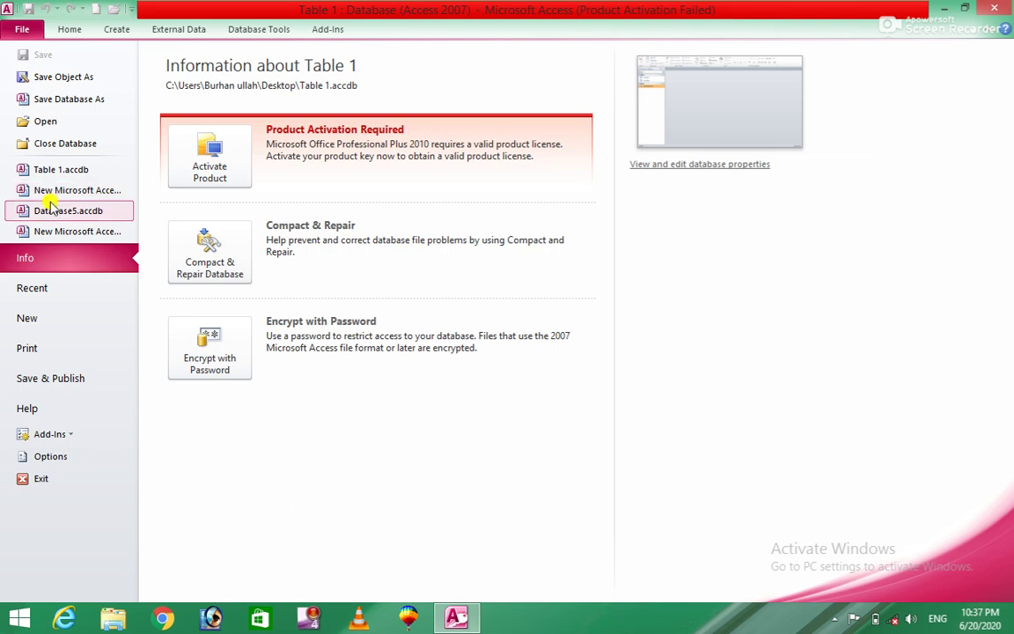
click(40, 292)
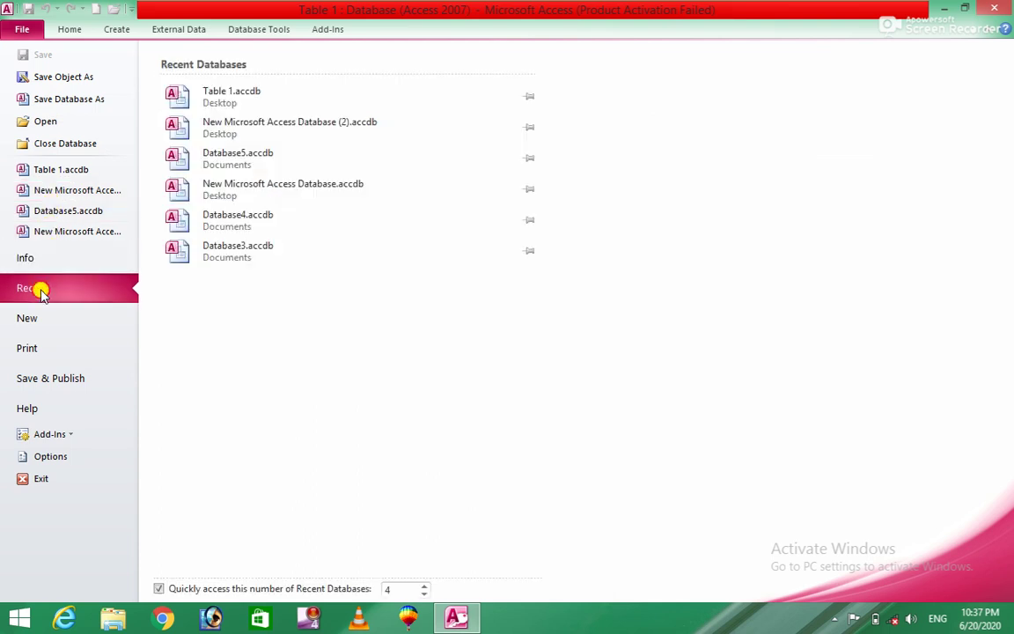
click(238, 139)
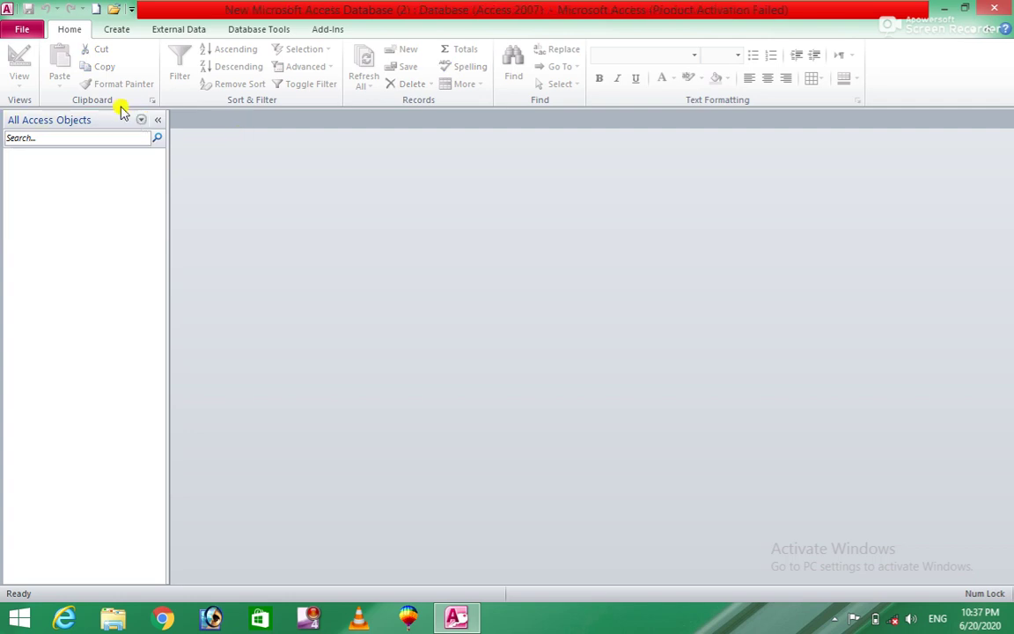
click(22, 29)
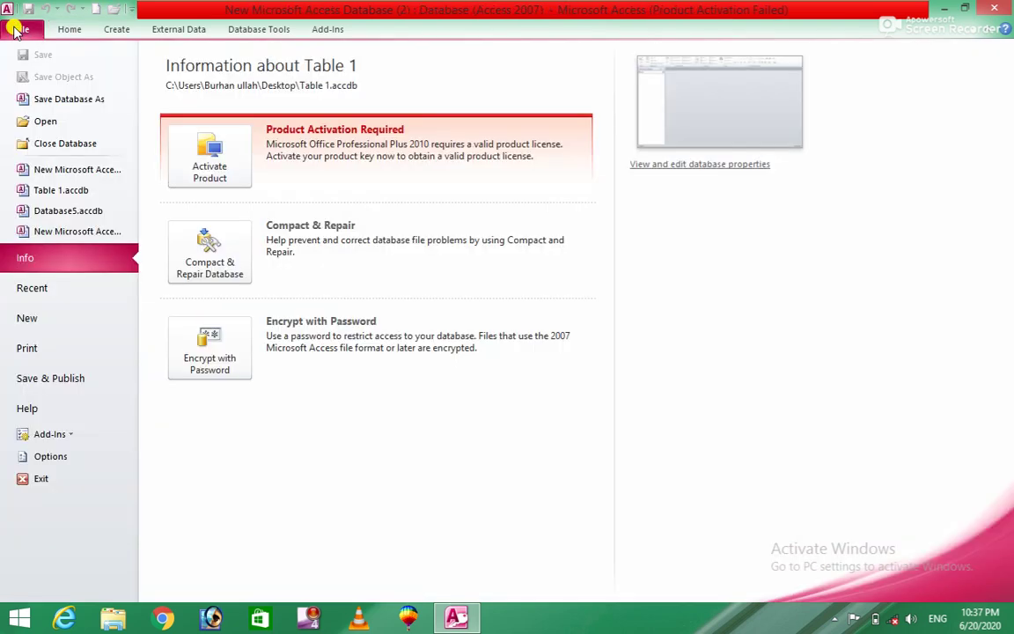
click(48, 234)
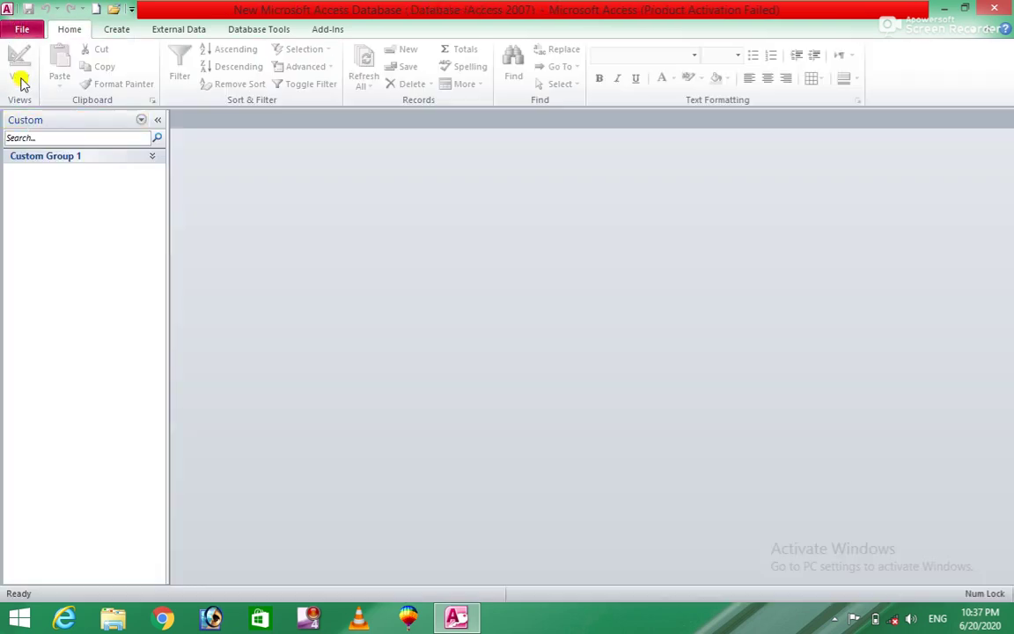
click(19, 28)
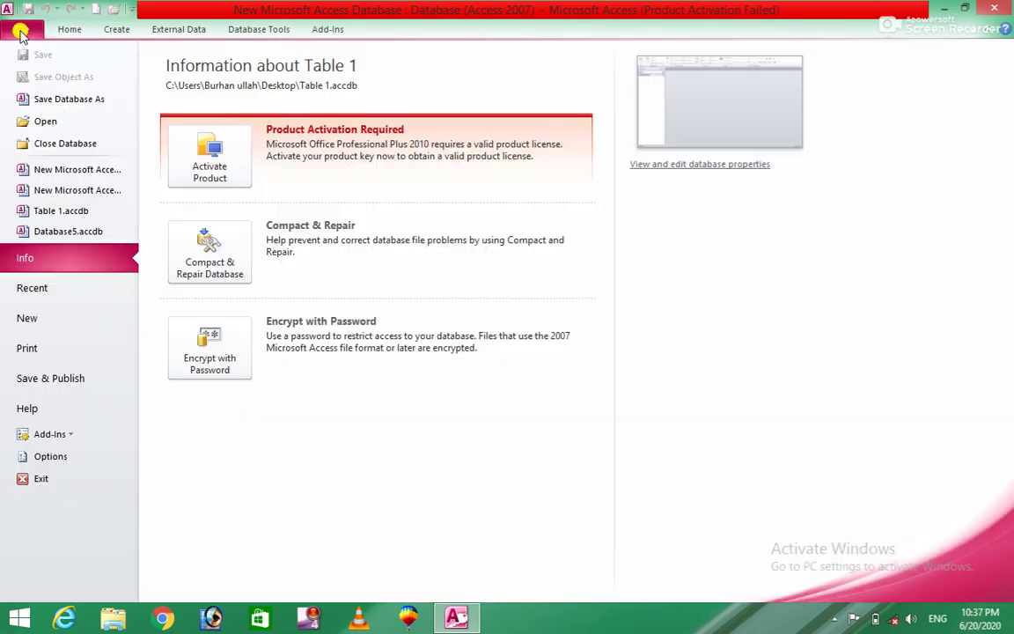
click(66, 189)
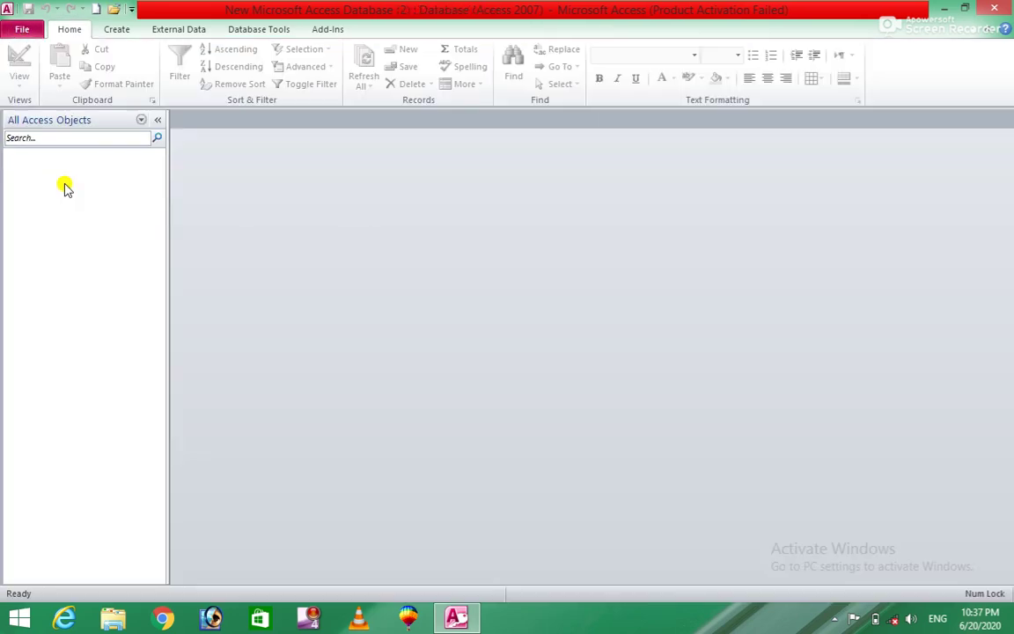
click(22, 29)
click(44, 290)
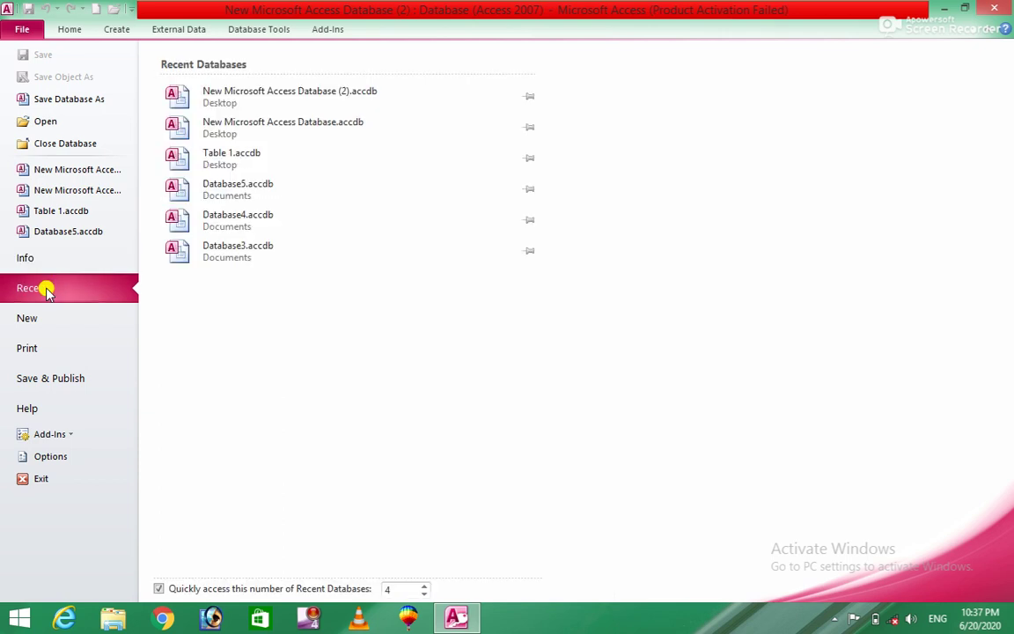
click(236, 158)
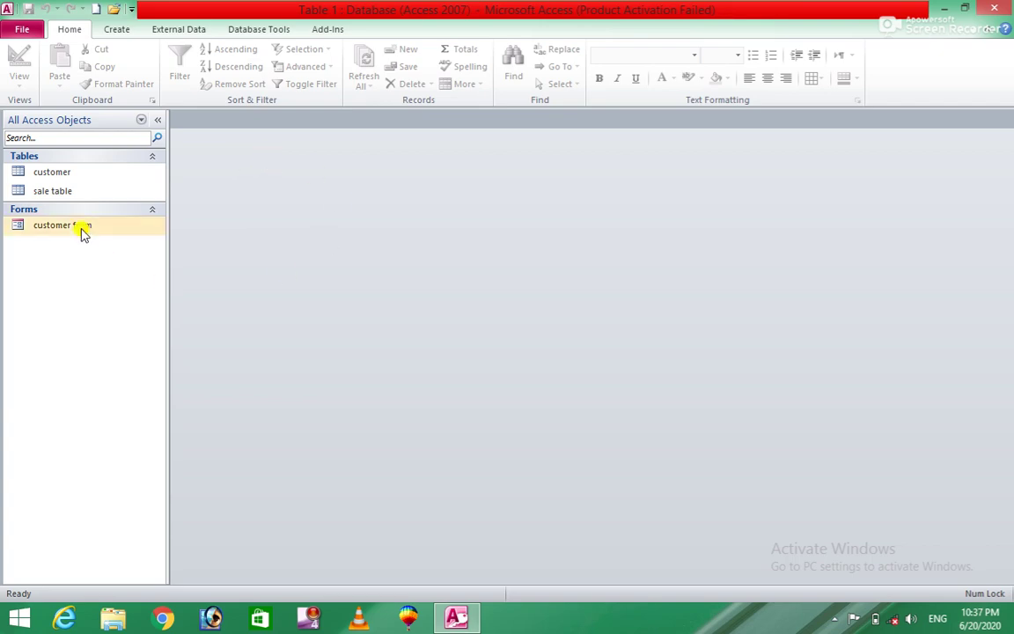
click(81, 230)
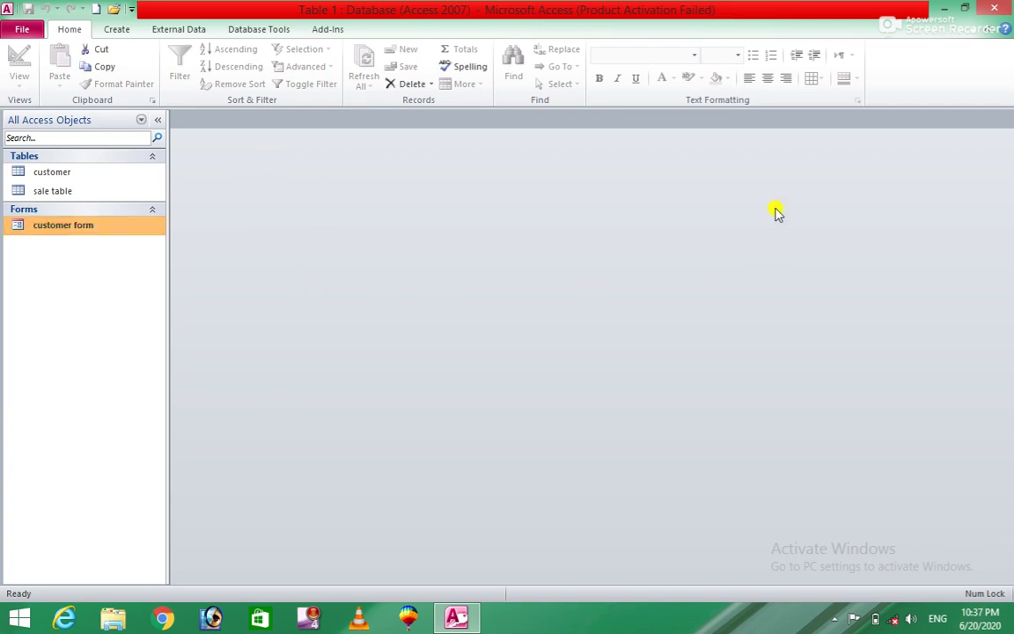
click(1003, 8)
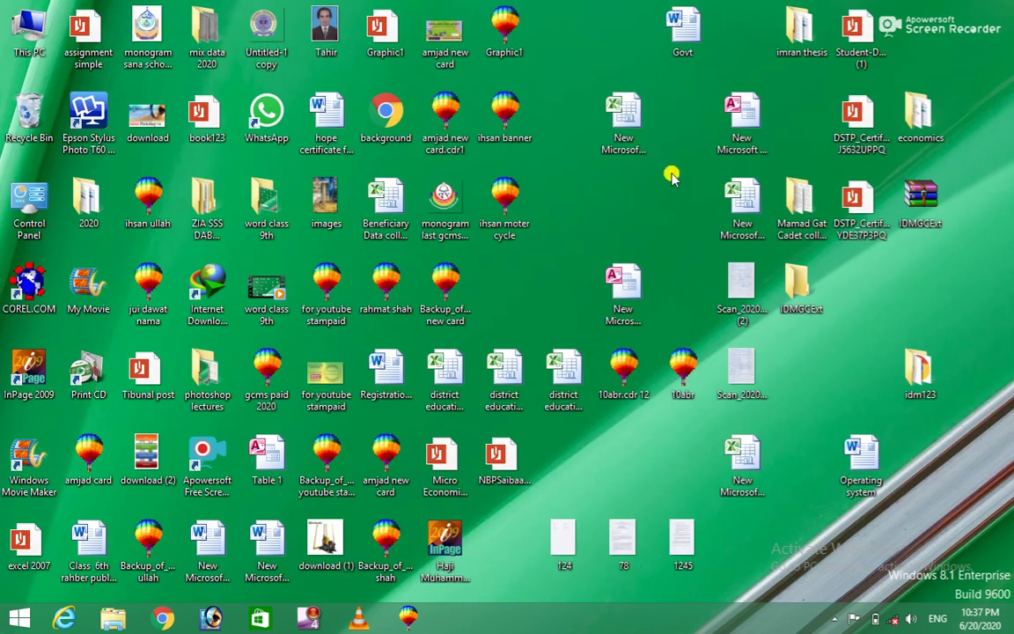
Step: Relaunch Access from the desktop database file, dismiss the activation wizard, and check the recent database Table 1.accdb for the admission form
double_click(616, 291)
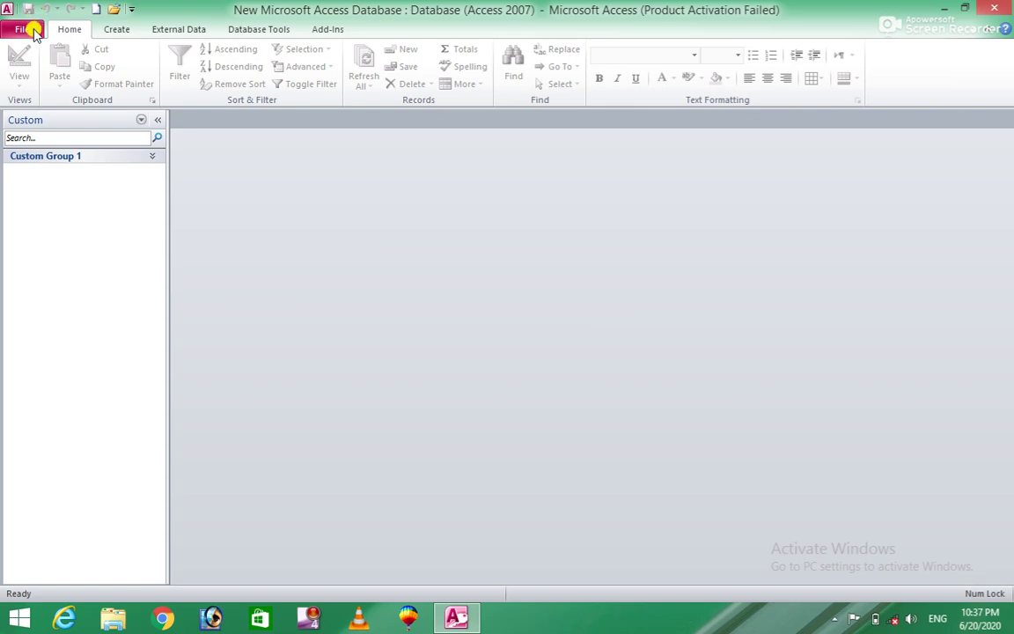
click(30, 28)
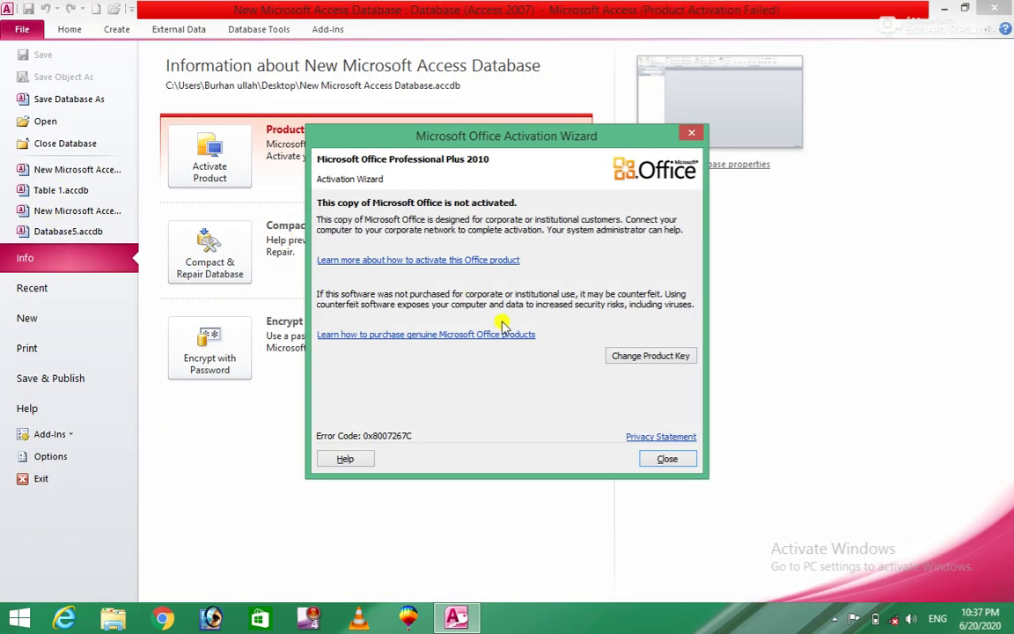
click(660, 458)
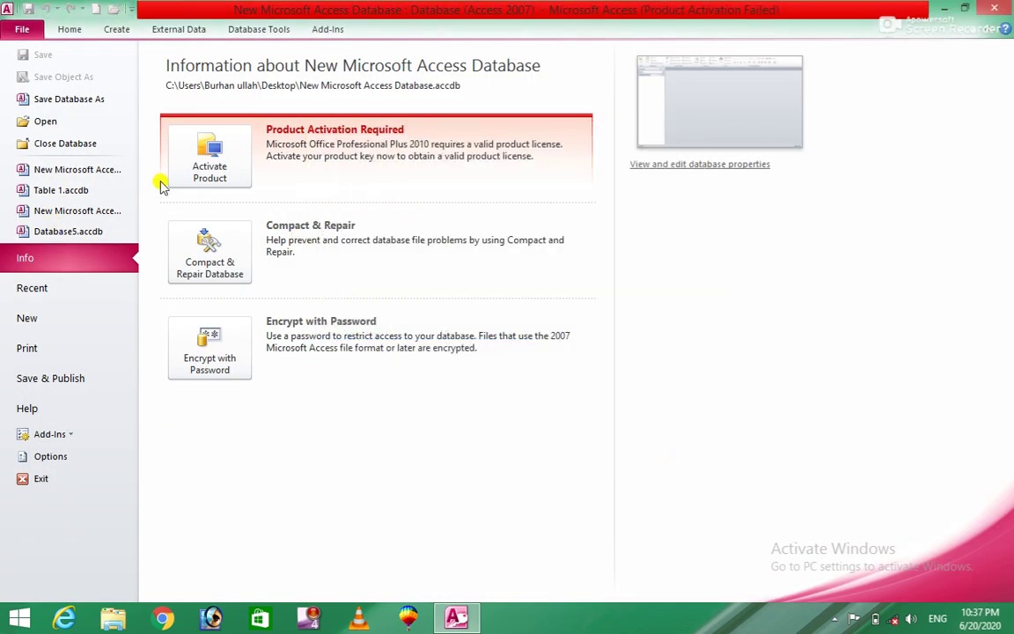
click(91, 170)
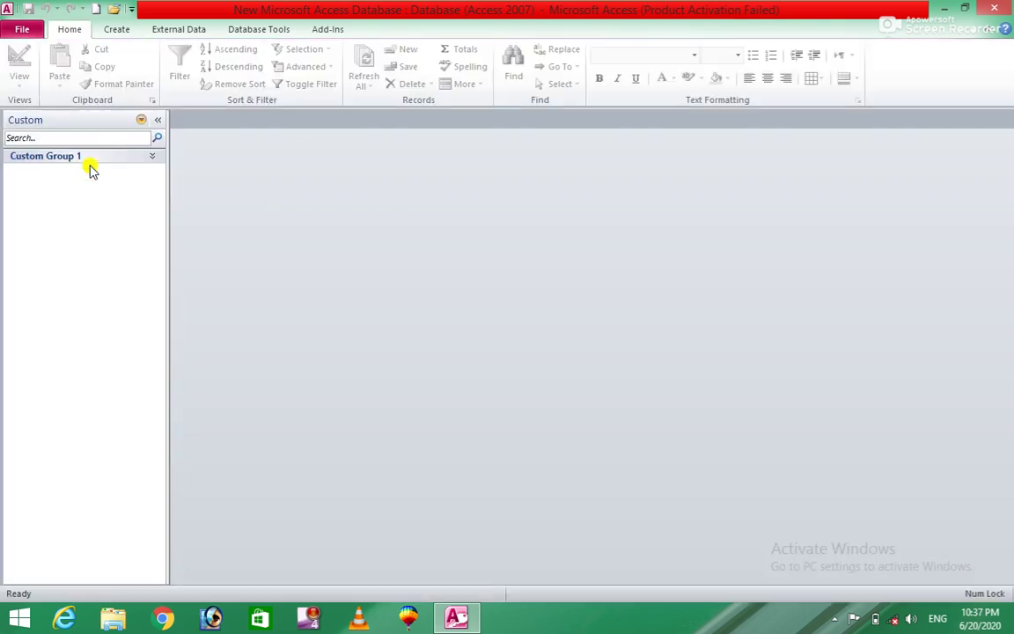
click(32, 28)
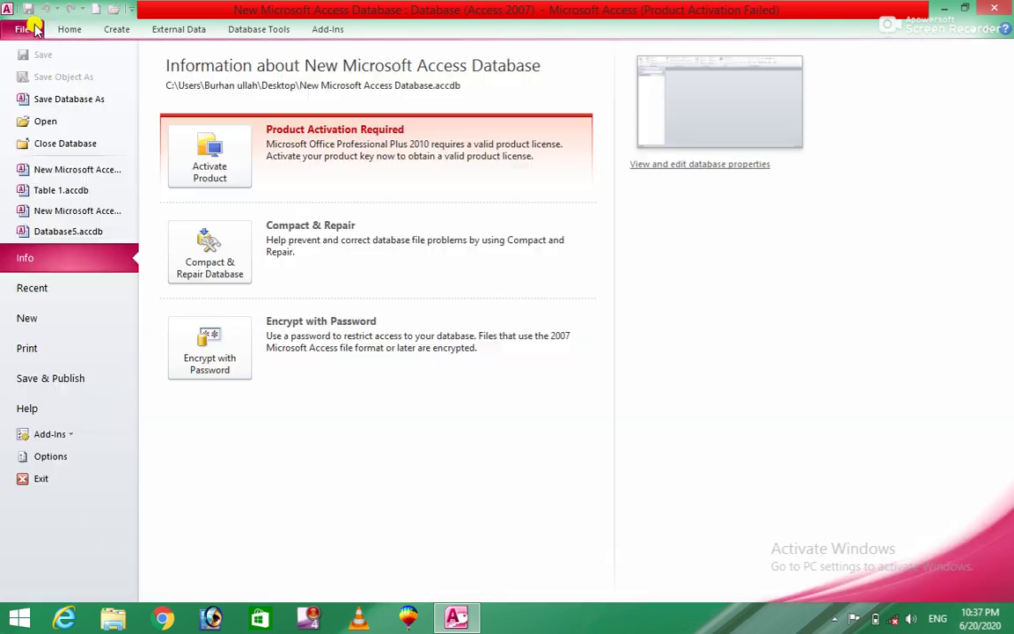
click(58, 190)
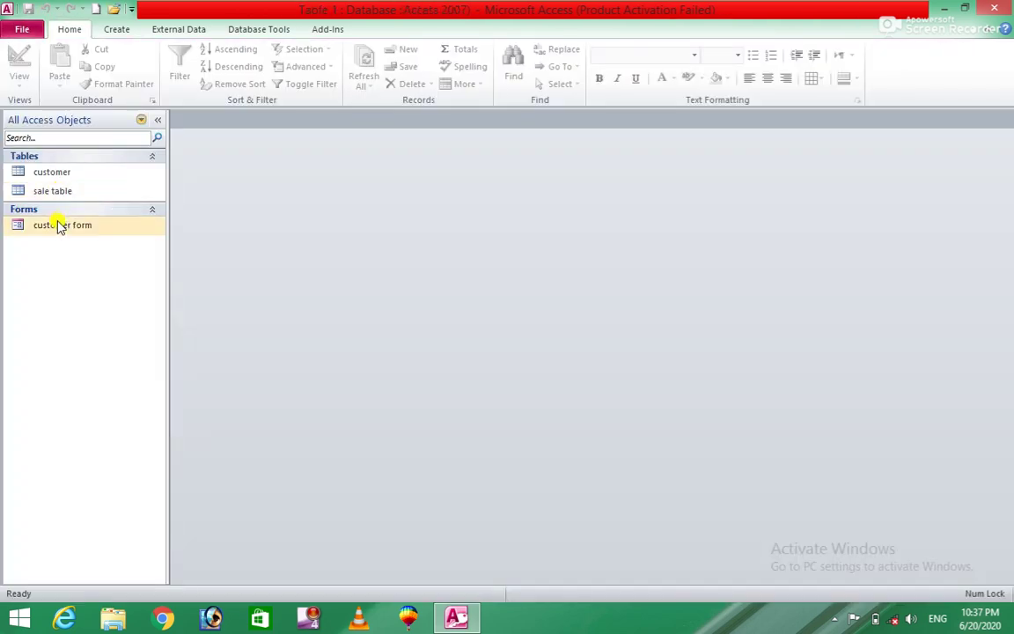
Step: Open the recent database Database5.accdb, enable its disabled content, and open Admissionform
click(24, 30)
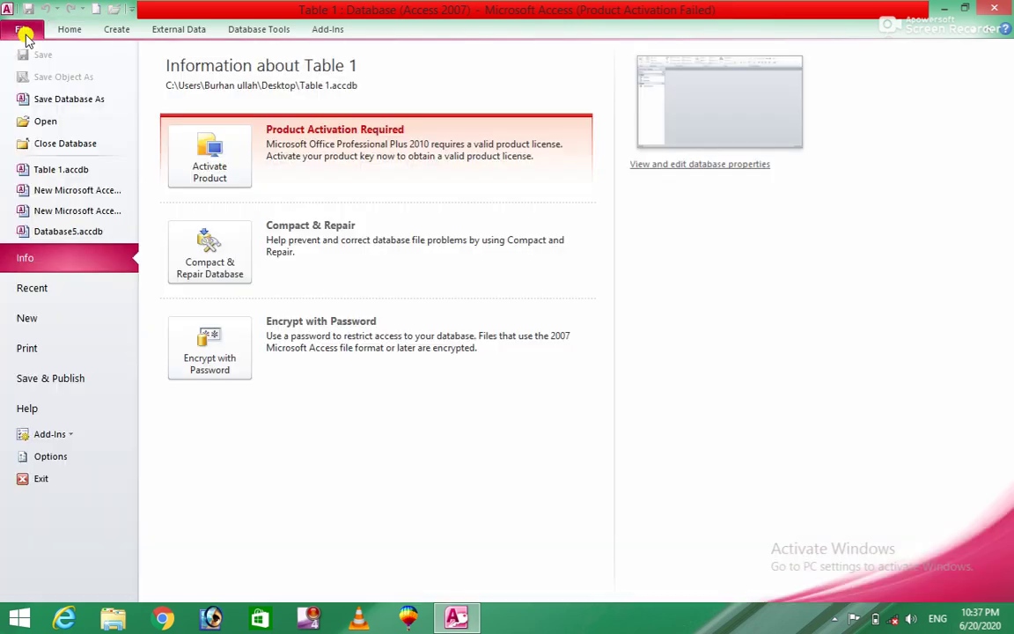
click(61, 232)
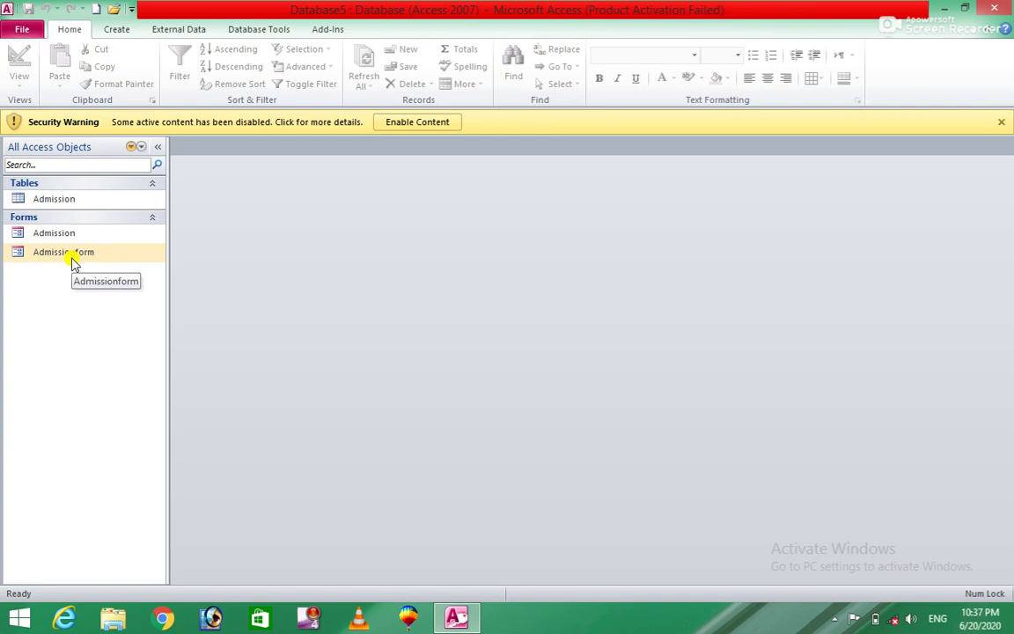
click(404, 121)
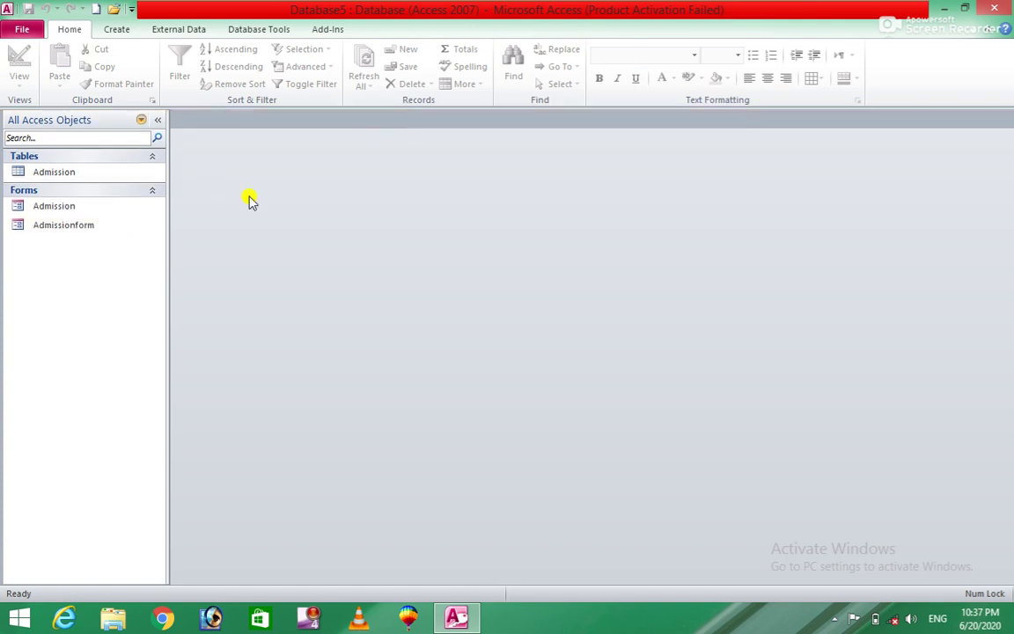
double_click(69, 224)
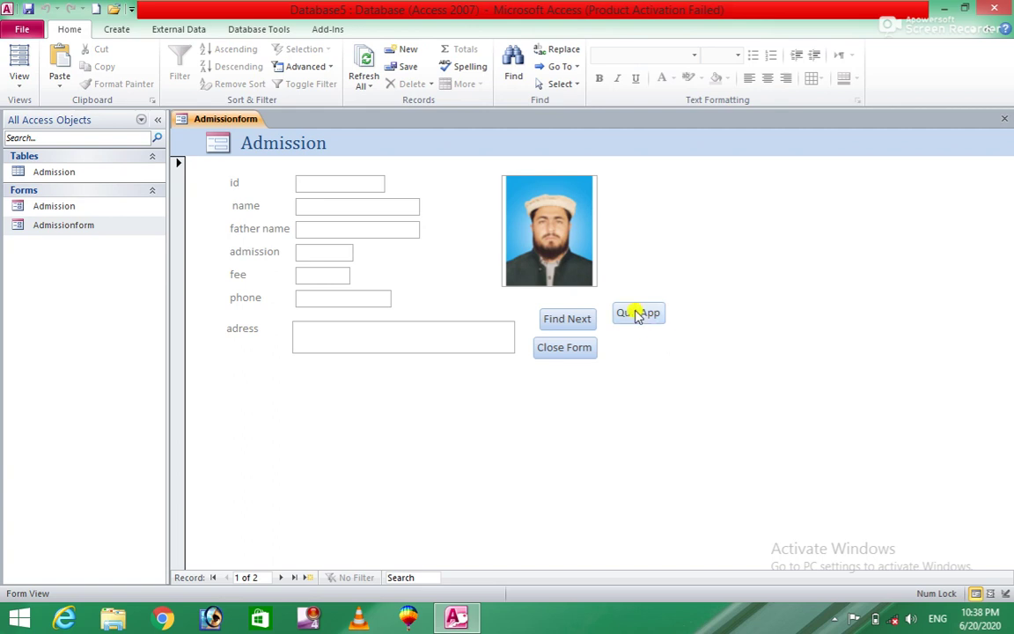
Step: Test Admissionform's Close Form button, reopen the form, and test its Find Next and Quit App buttons
click(564, 352)
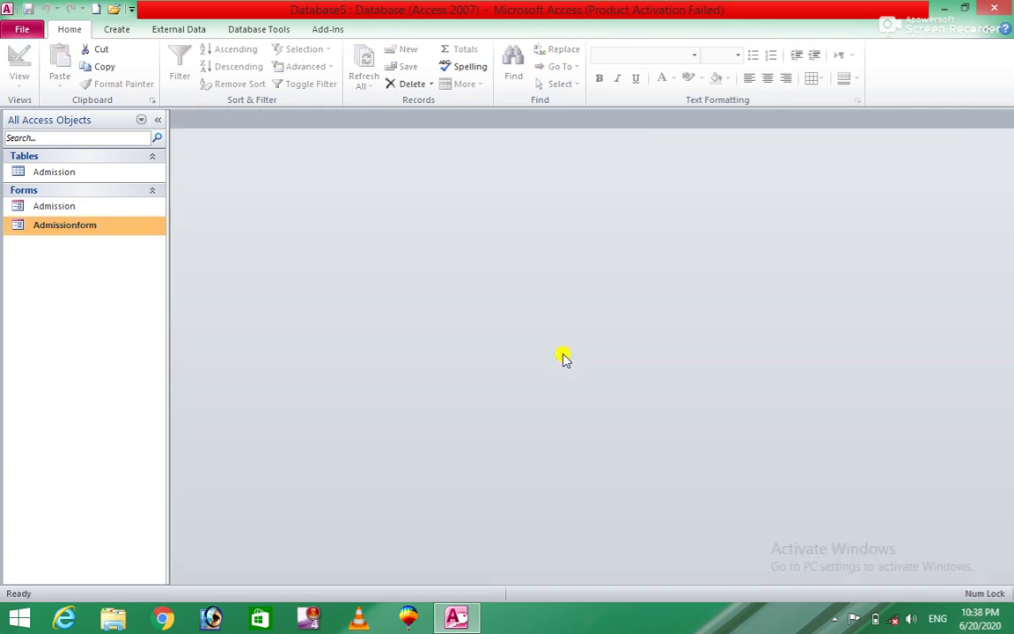
double_click(122, 234)
click(563, 324)
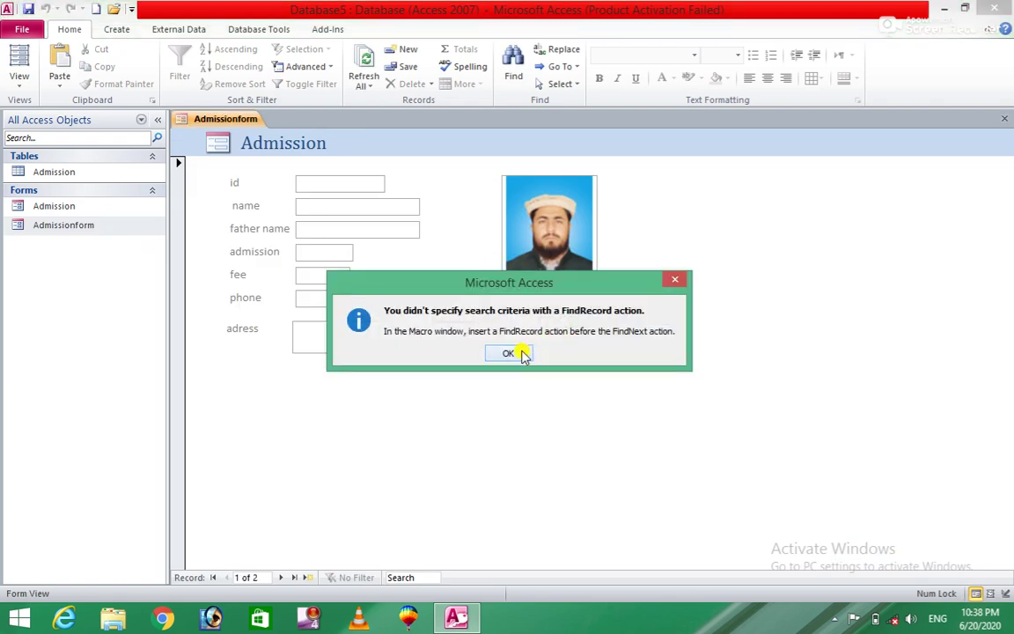
click(522, 354)
click(508, 382)
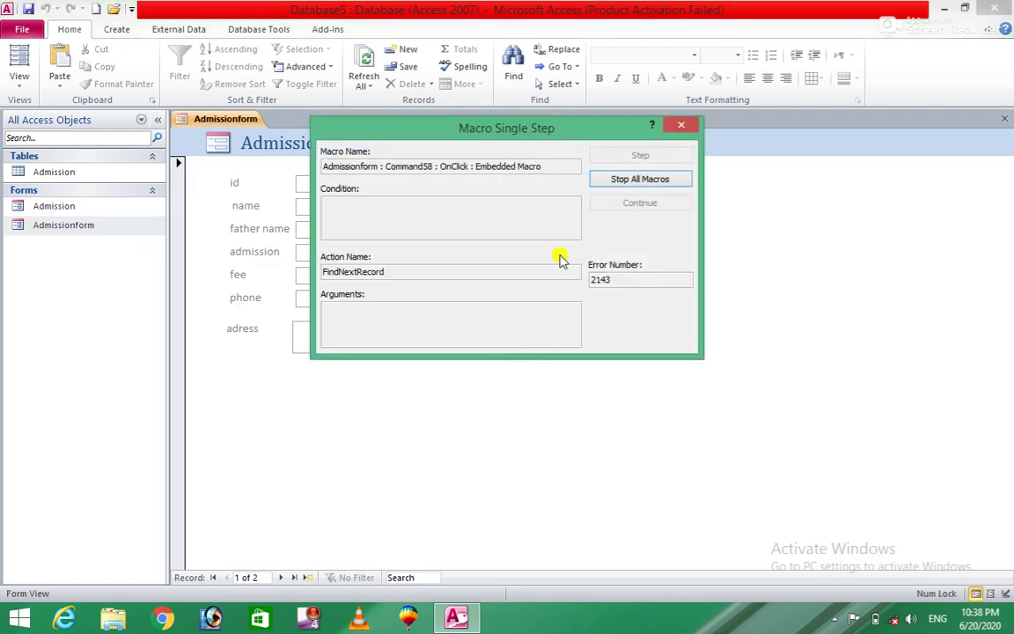
click(686, 128)
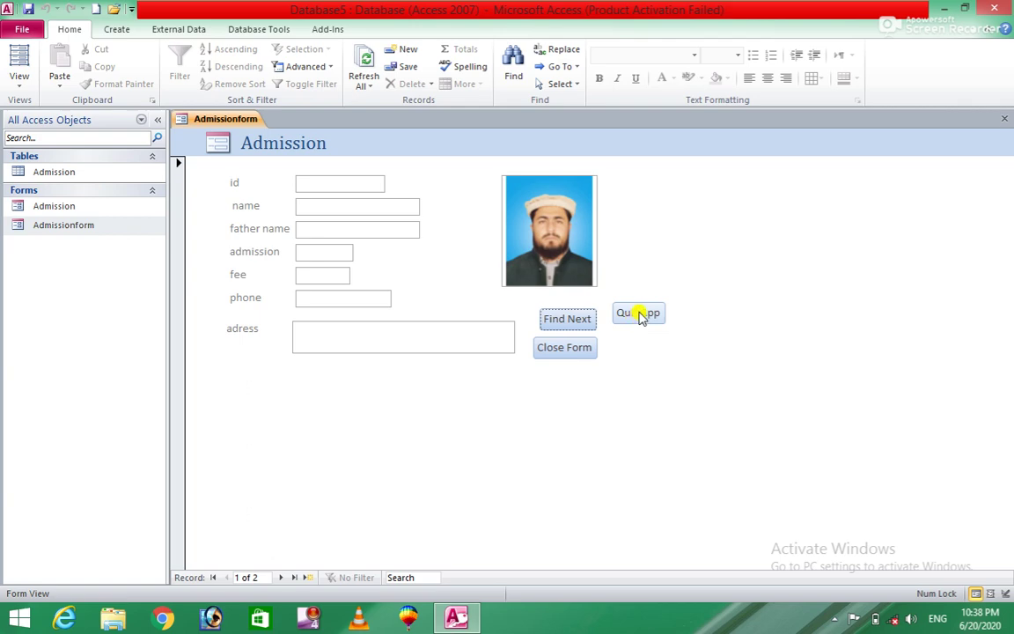
click(638, 313)
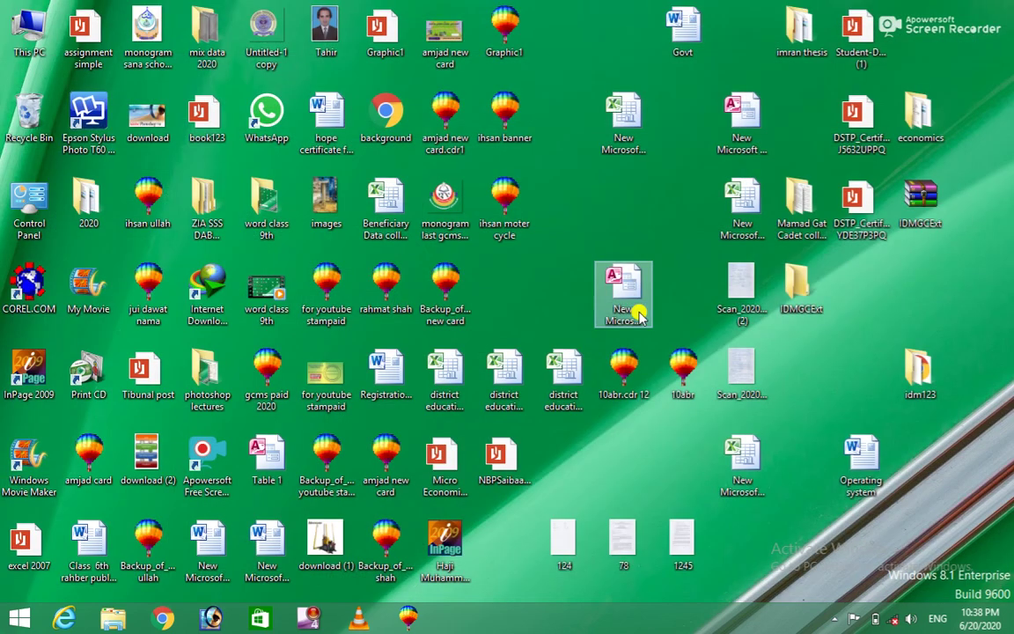